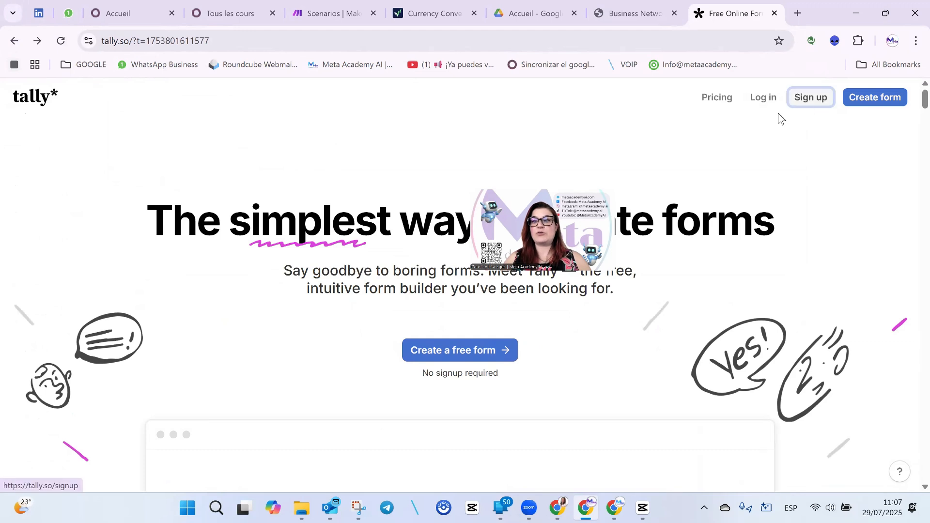
Log in to Tally through Google with the business account and reach the Home dashboard.
left_click(15, 39)
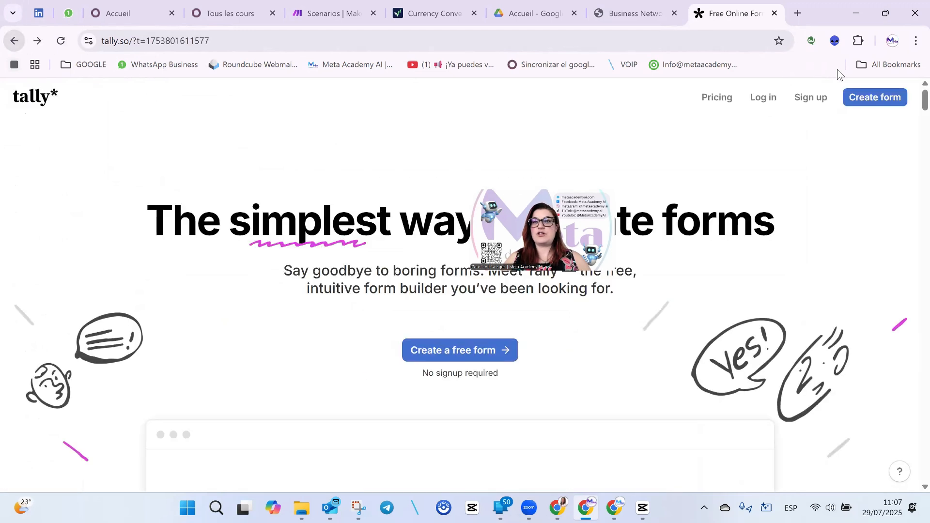
left_click(767, 100)
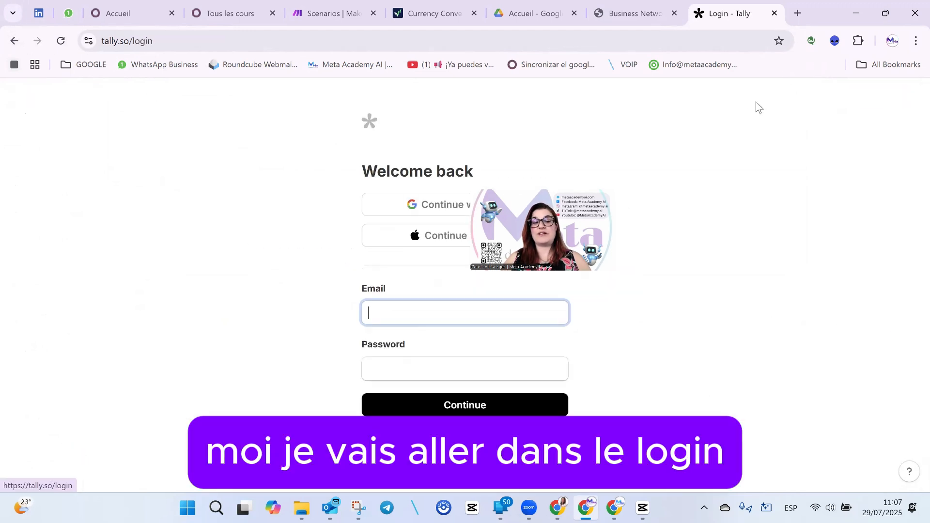
left_click(438, 203)
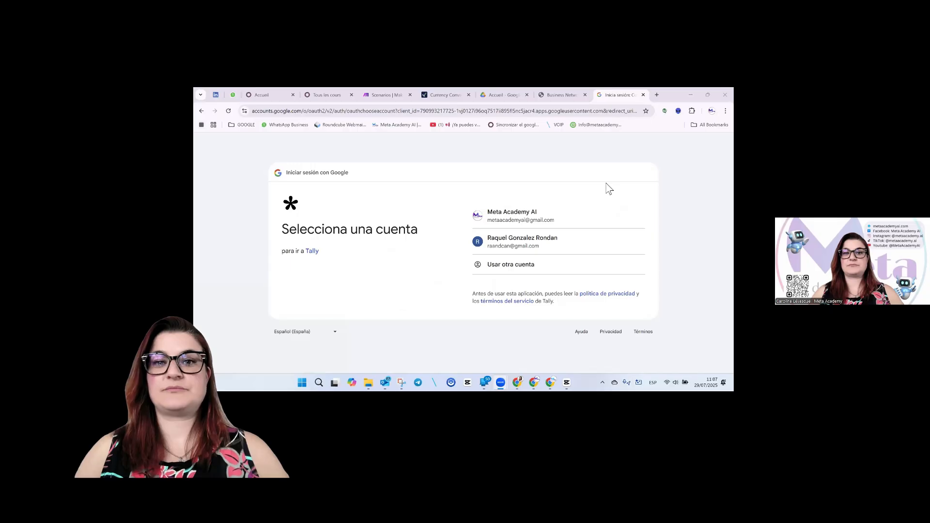
left_click(573, 214)
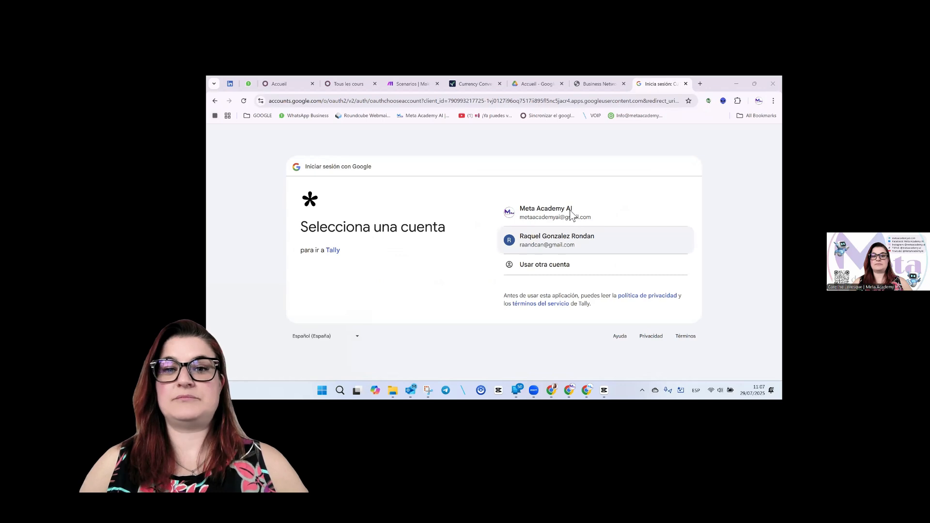
left_click(649, 299)
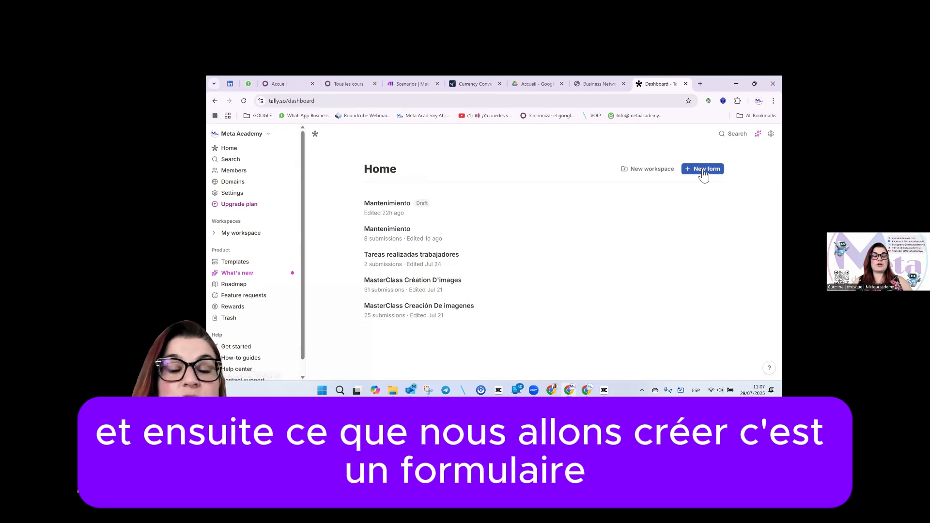
Start a new blank form from scratch titled 'Données de Client'.
left_click(703, 170)
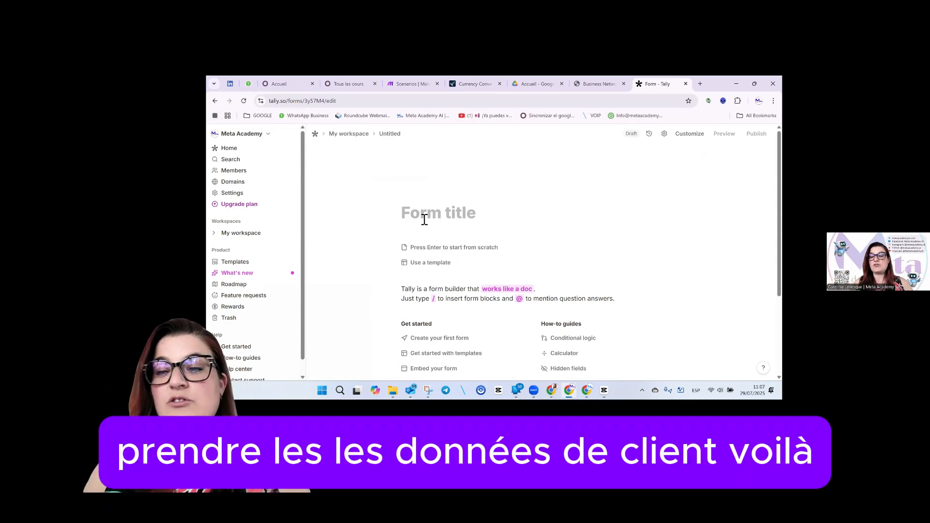
type("Données de Cli")
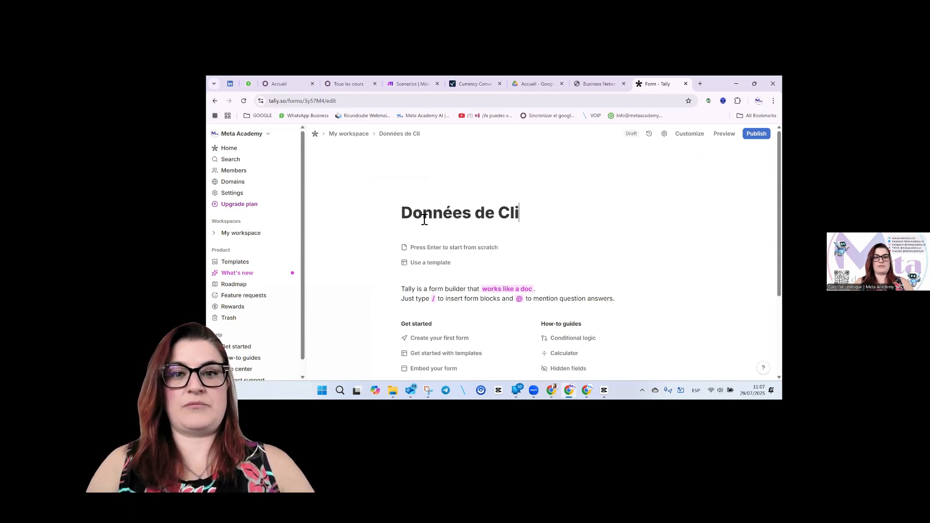
type("ent")
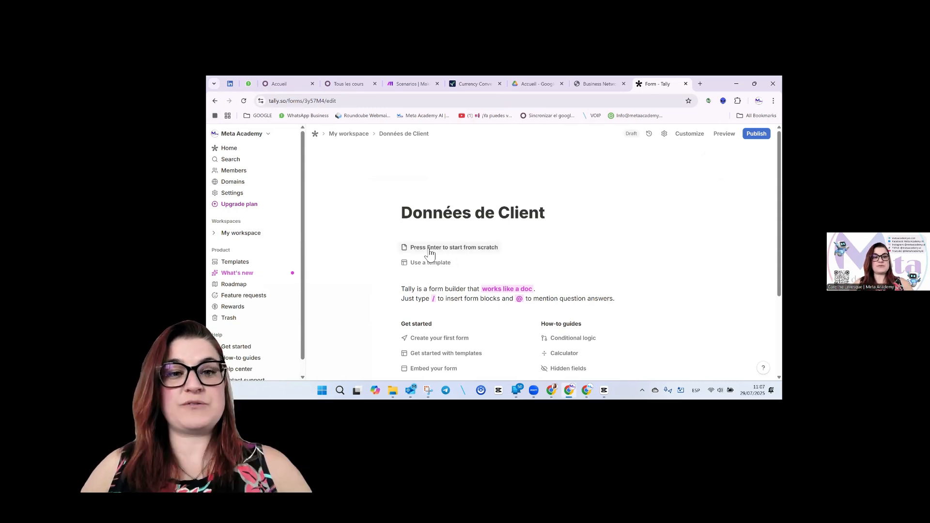
left_click(430, 251)
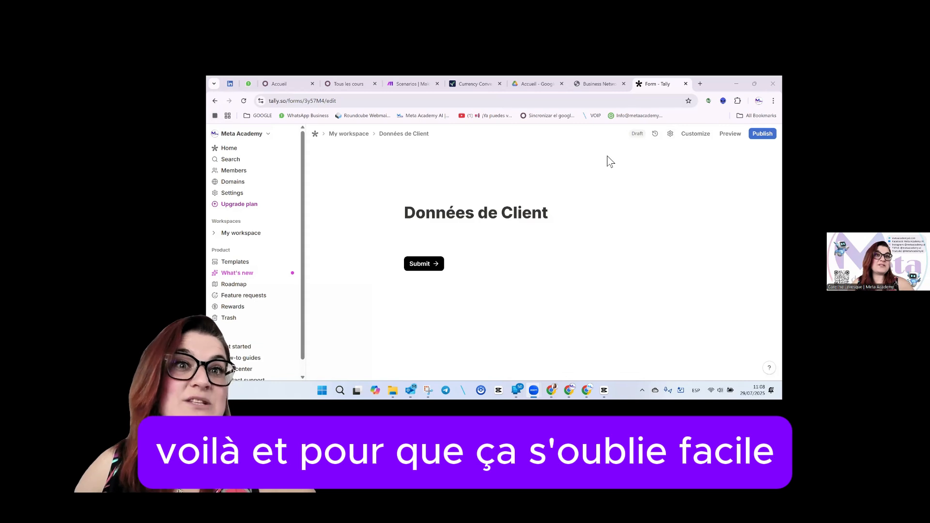
Set the form's respondent language to French in settings, save, and return to the editor.
left_click(670, 135)
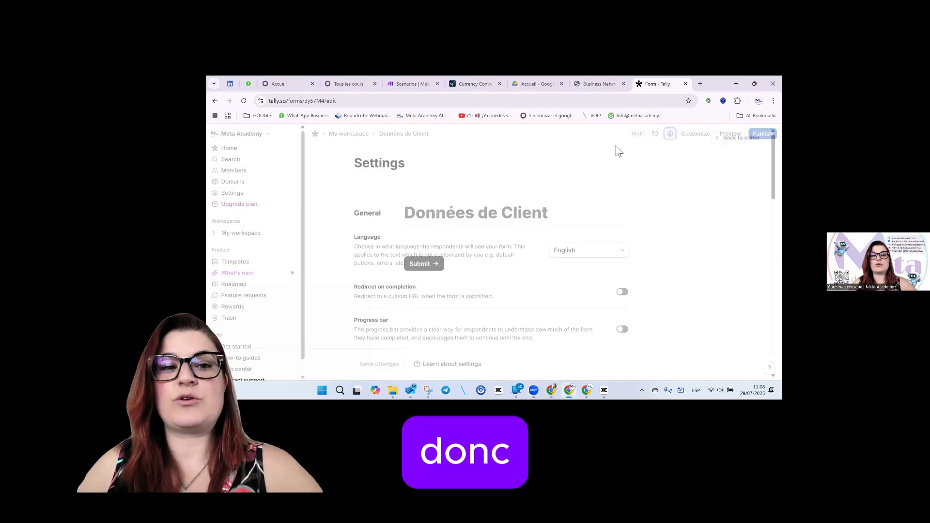
left_click(580, 251)
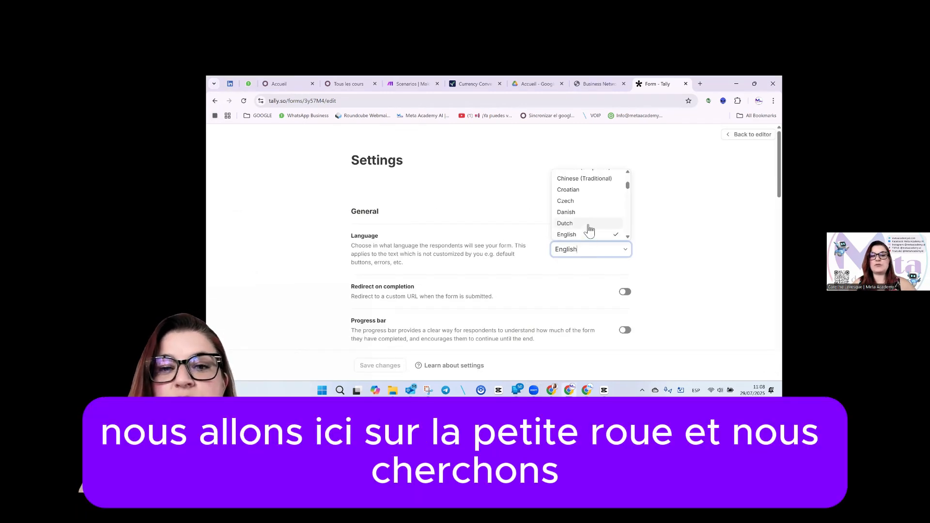
scroll(589, 228, "down", 3)
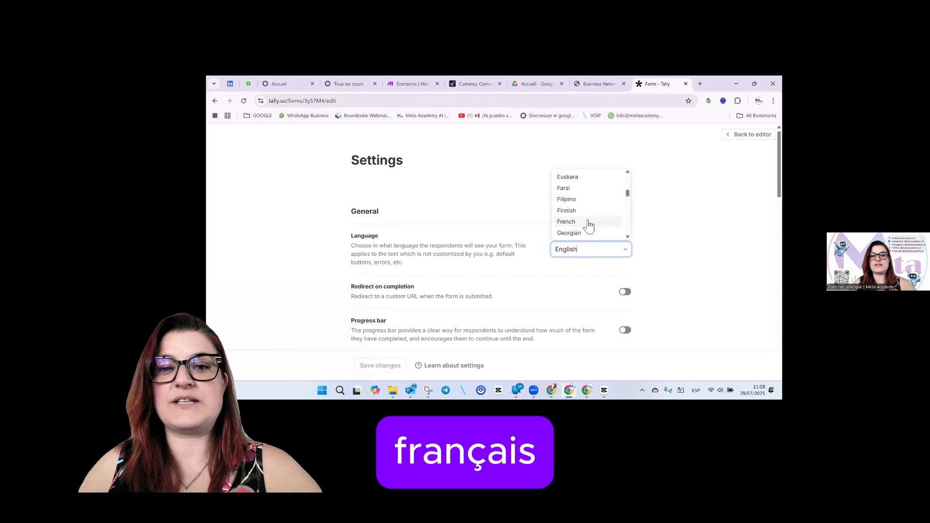
left_click(589, 222)
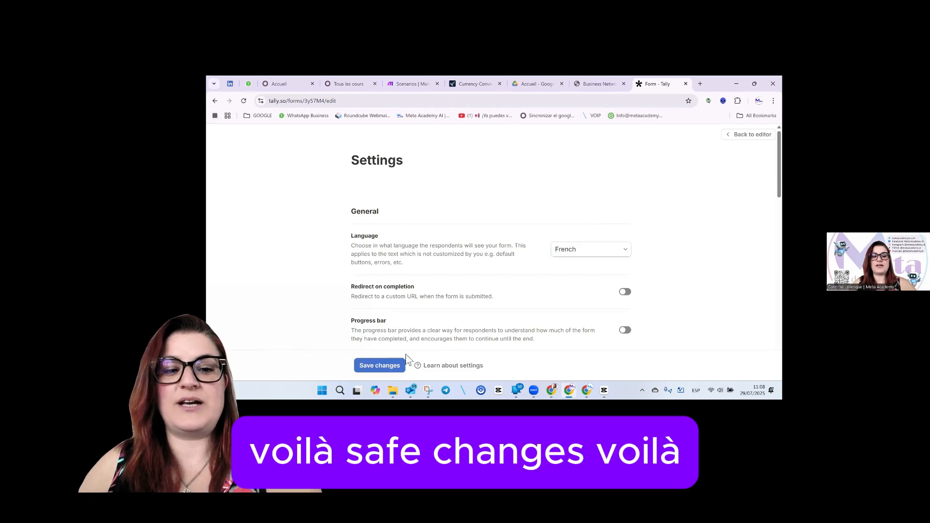
left_click(385, 365)
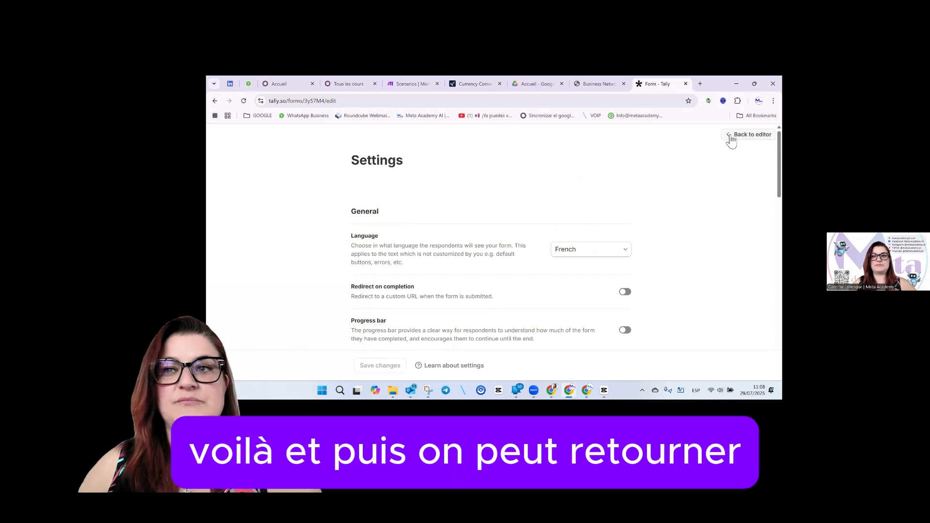
left_click(750, 134)
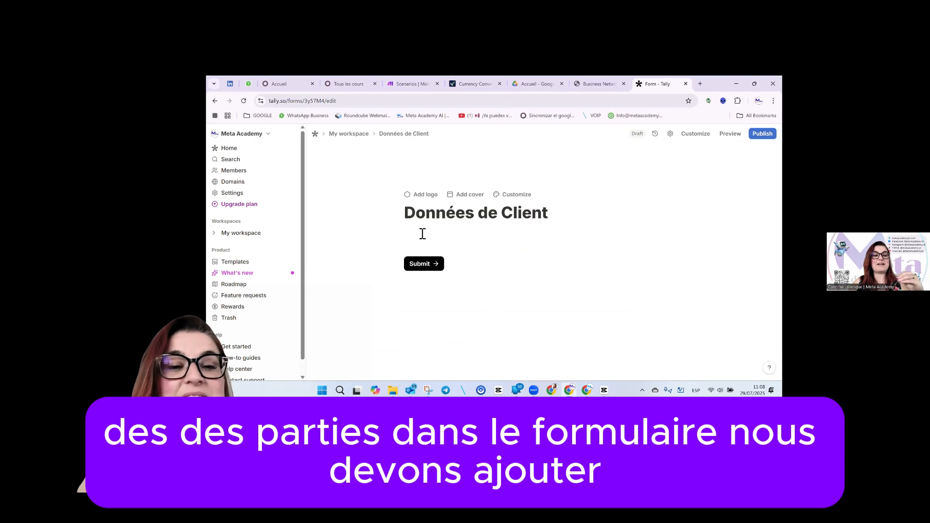
Insert a Short answer block titled 'Nom de l'entreprise', leaving a new empty block below.
mouse_move(391, 246)
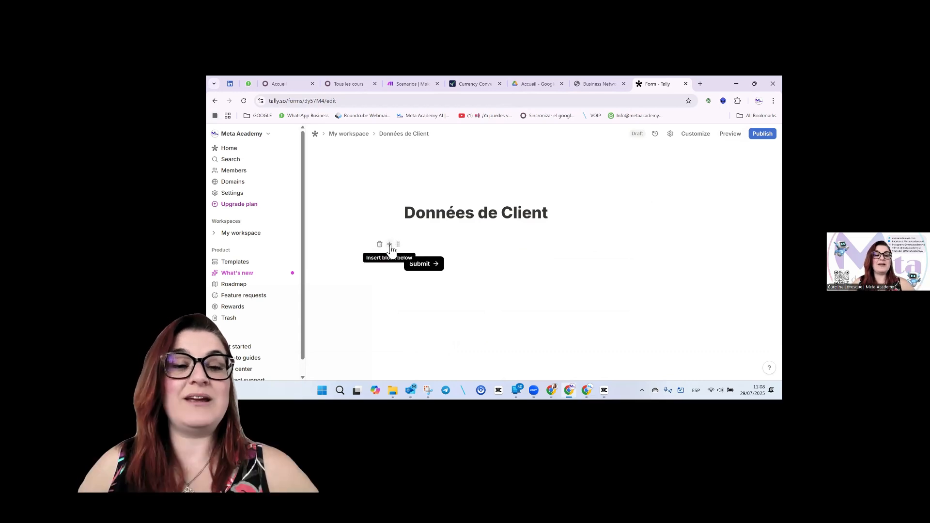
left_click(390, 245)
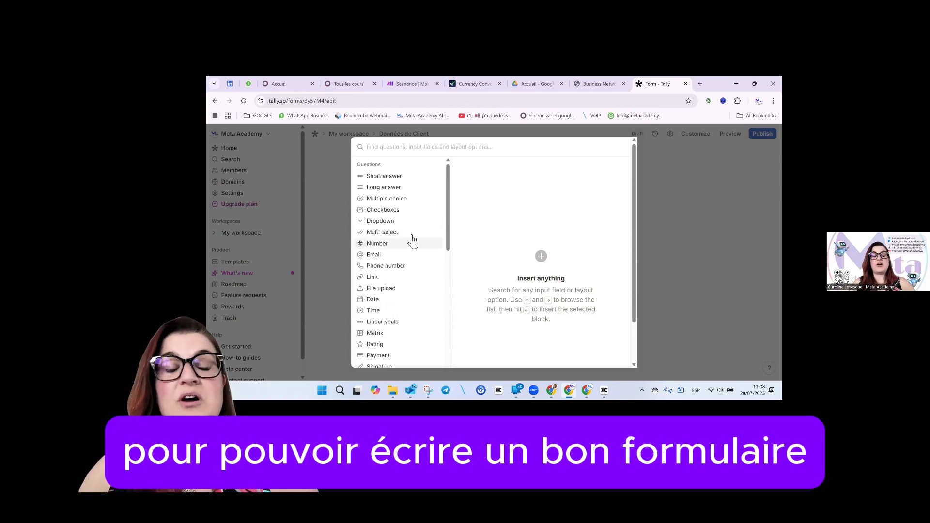
left_click(384, 176)
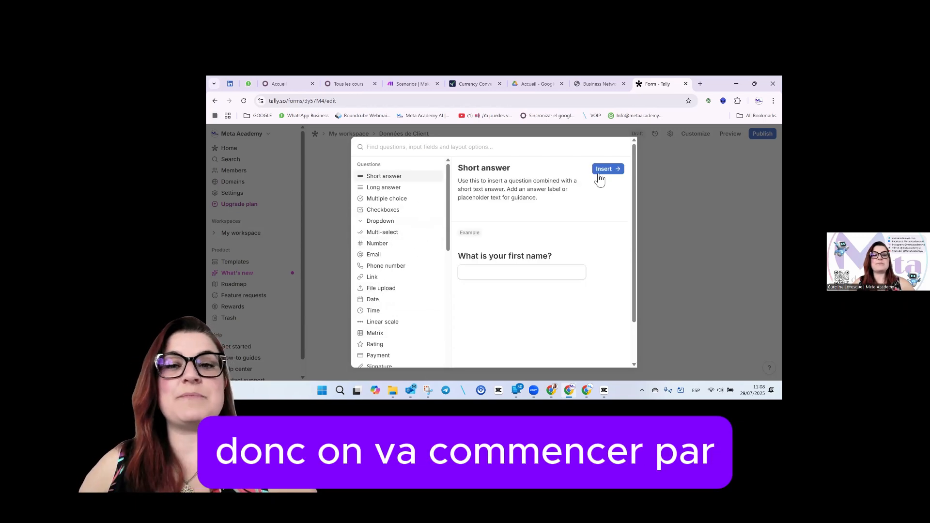
left_click(605, 171)
type("Nom")
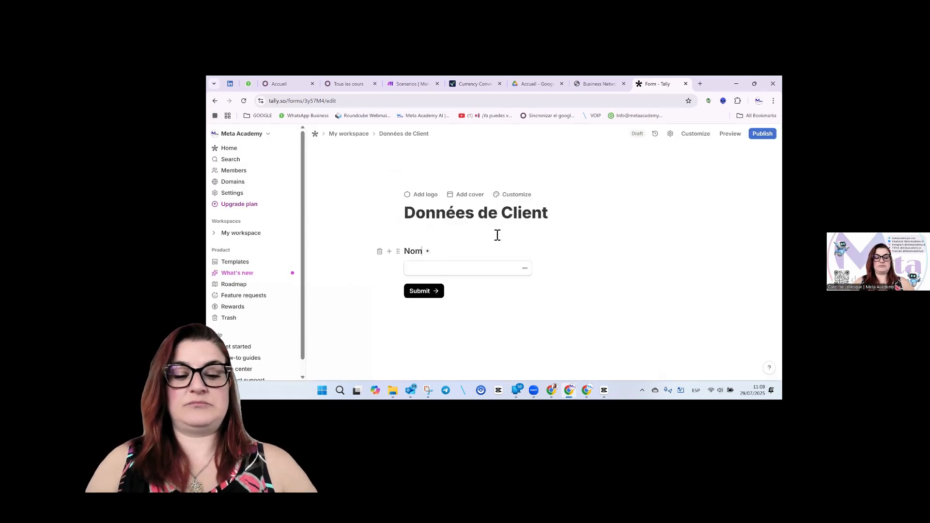
type(" de")
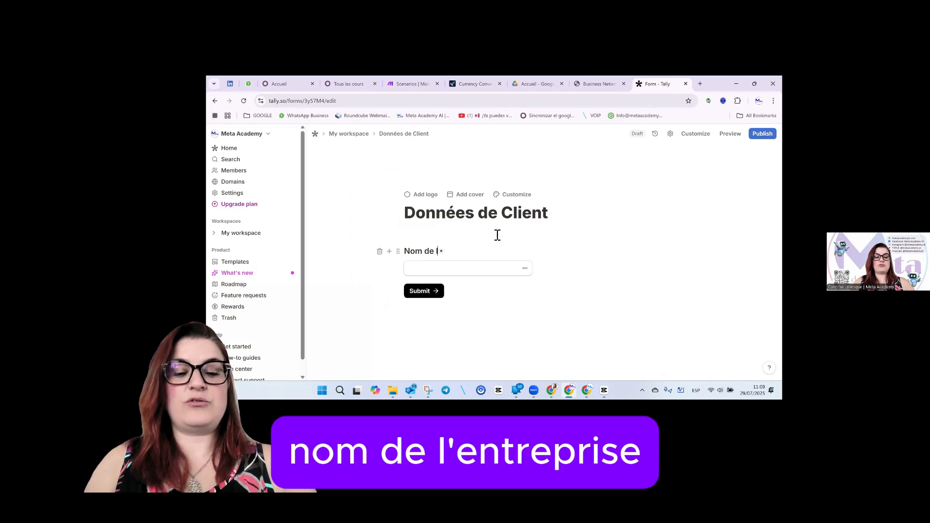
type(" l'entreprise")
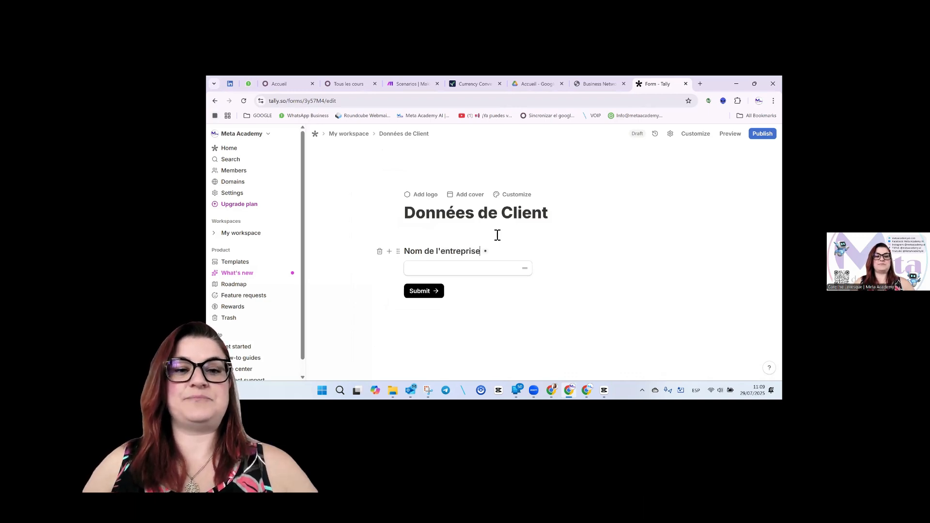
left_click(389, 269)
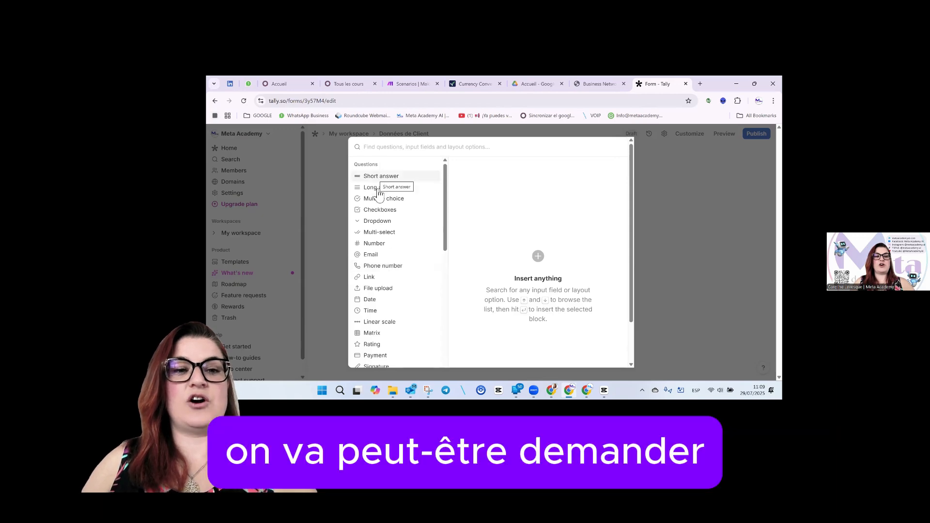
Insert a Number question 'Numéro d'enregistrement fiscal' and turn its Required setting off.
mouse_move(409, 243)
left_click(606, 171)
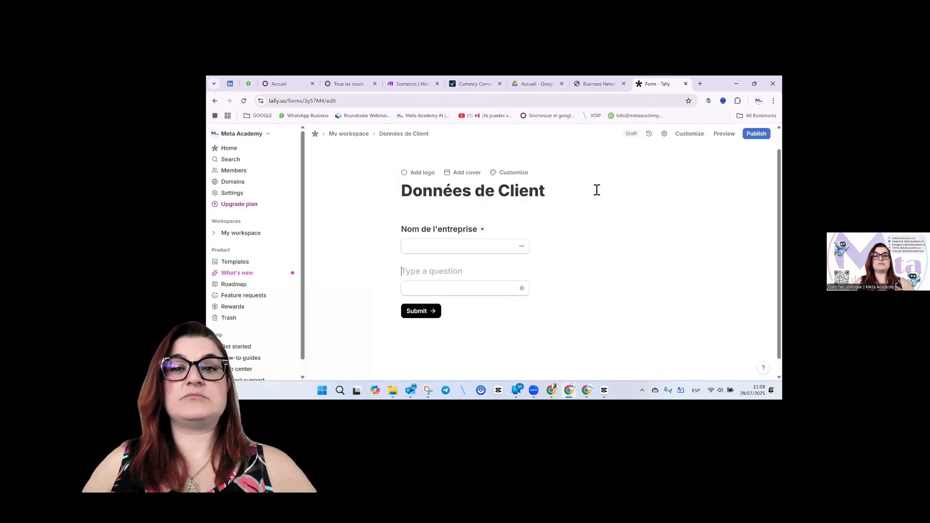
type("Numéro d'enregistrement fiscal")
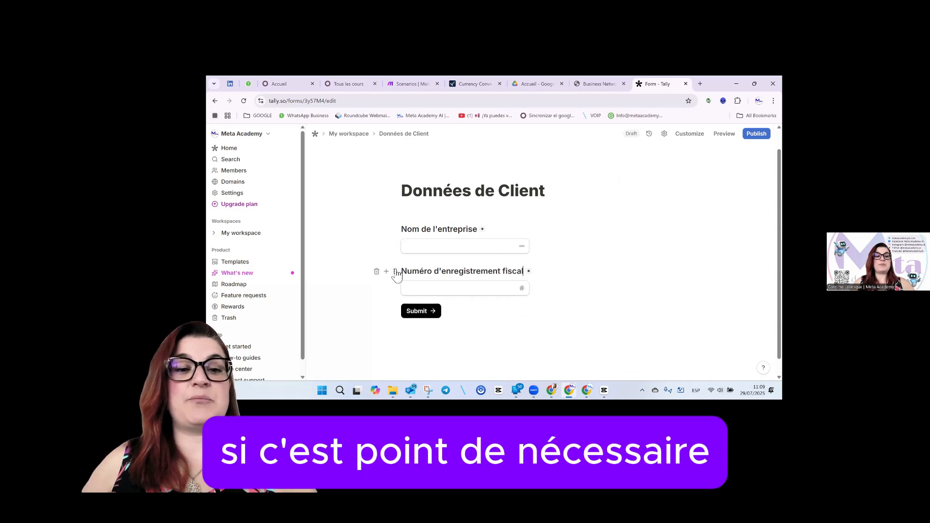
left_click(396, 273)
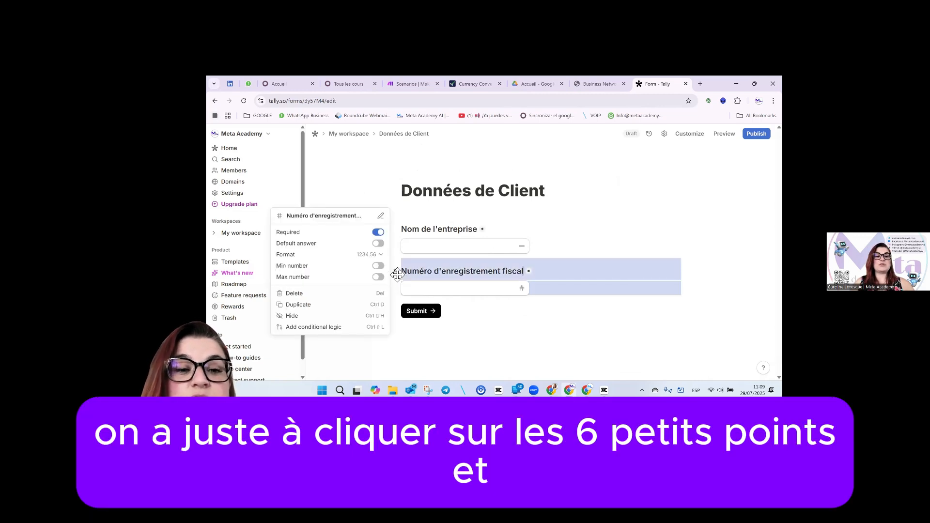
left_click(379, 234)
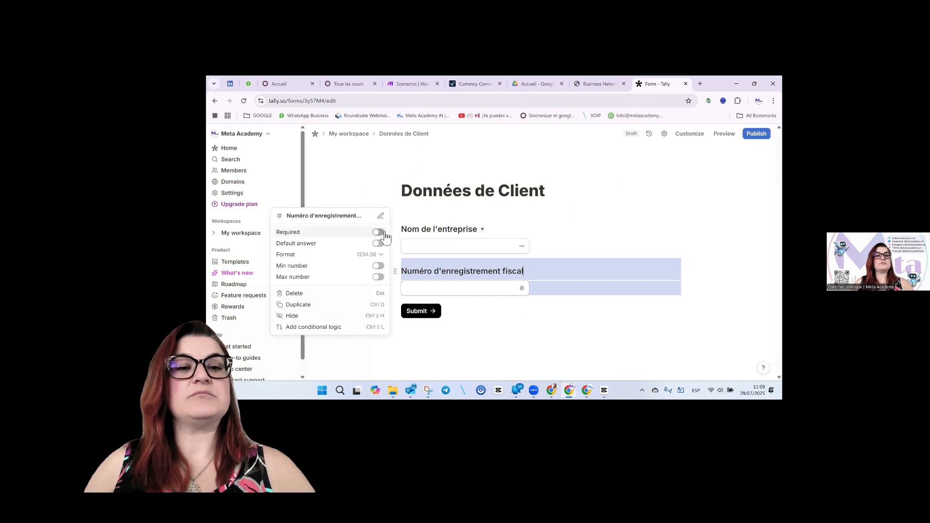
left_click(509, 319)
left_click(386, 288)
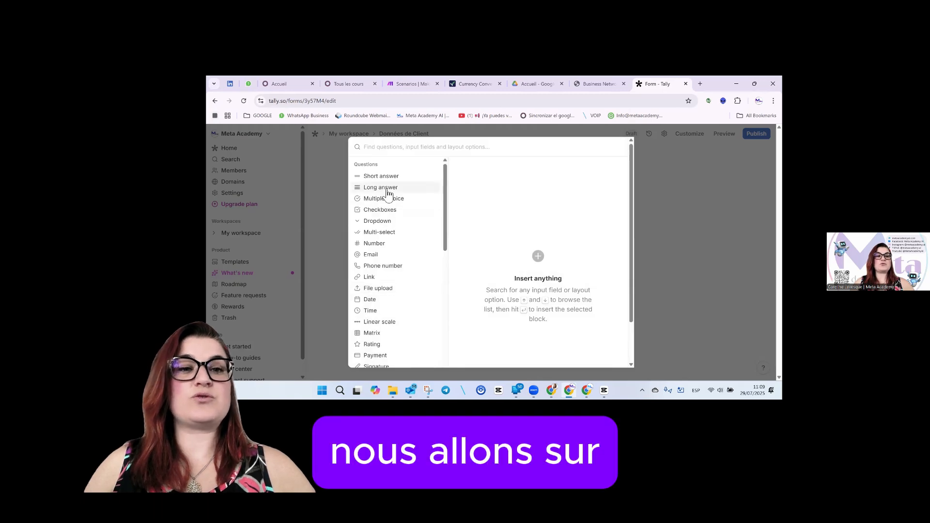
Insert a Long answer block titled 'Description de votre entreprise'.
mouse_move(387, 191)
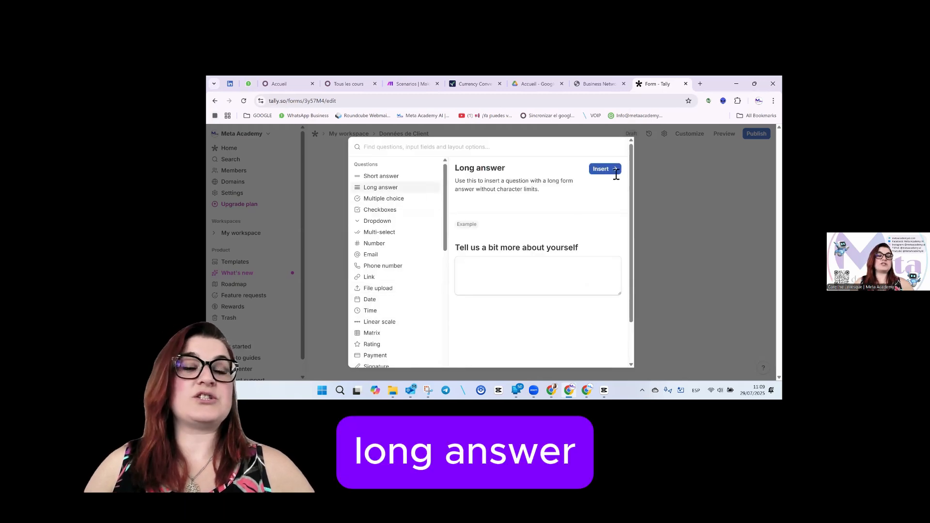
left_click(614, 176)
type("Description de votr")
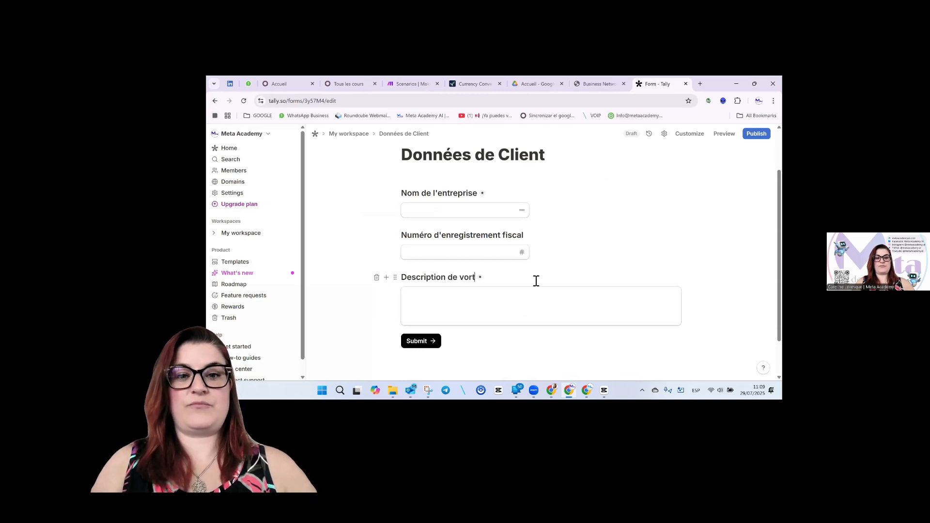
type("e entreprise")
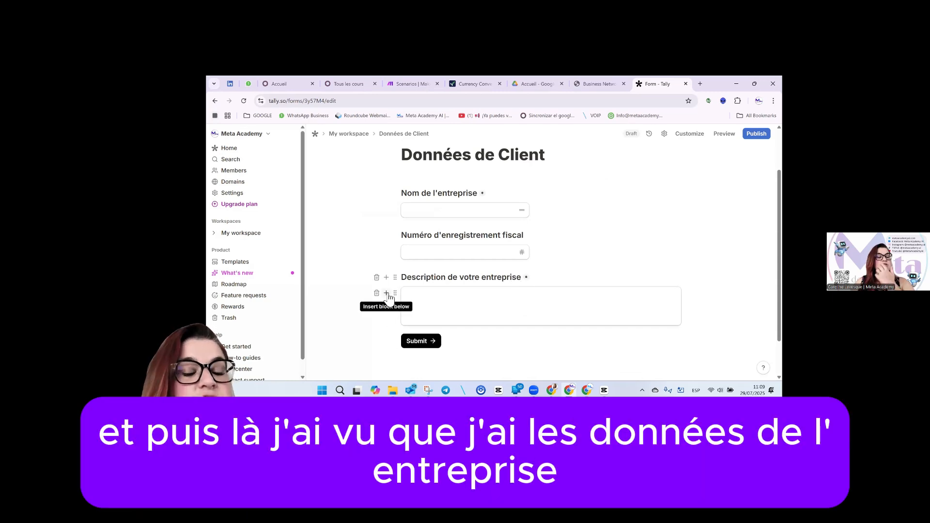
Insert an Email block and title it 'email de l'entreprise', correcting typos.
left_click(387, 294)
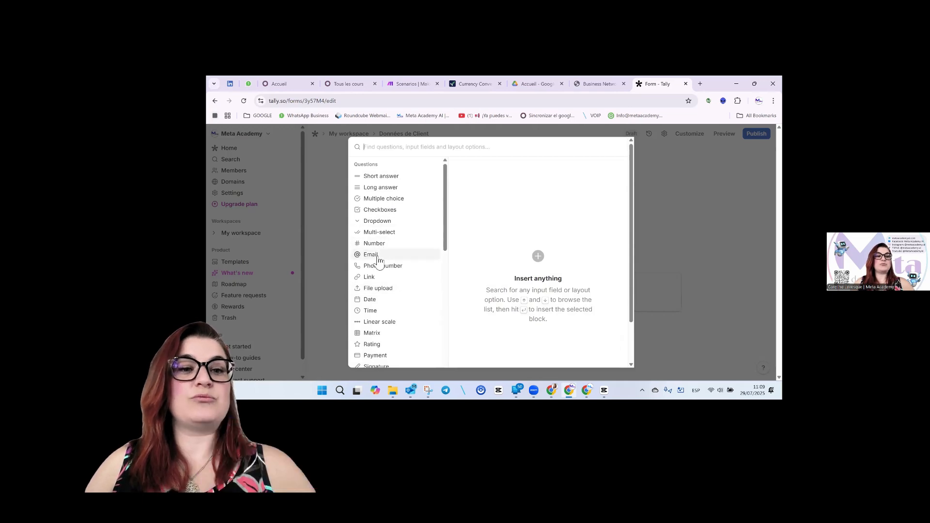
mouse_move(374, 255)
left_click(602, 169)
type("e")
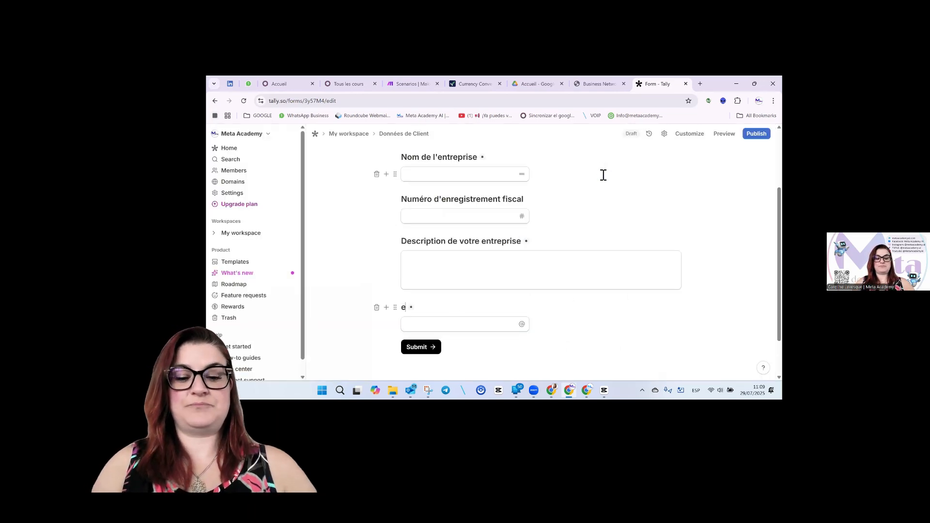
type("mail de le'")
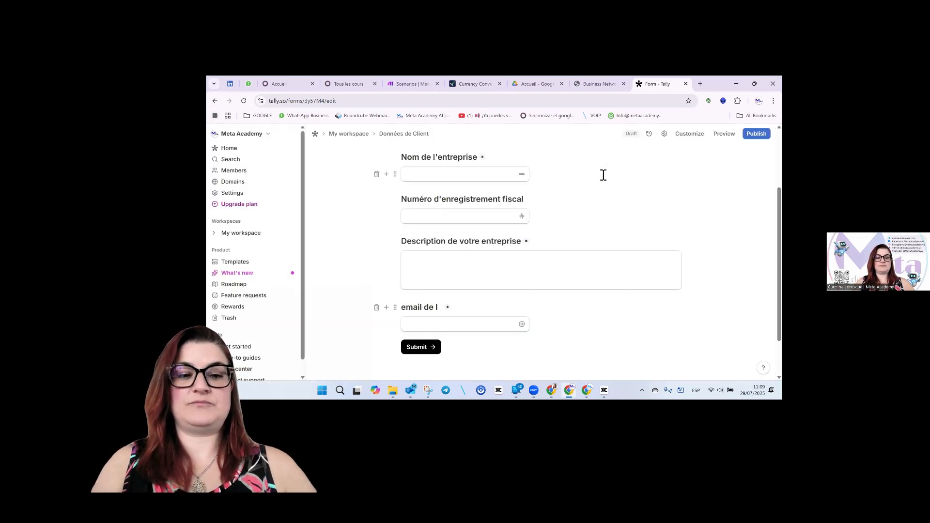
key("BackSpace")
key("BackSpace")
key("BackSpace")
key("BackSpace")
key("BackSpace")
key("BackSpace")
key("BackSpace")
key("BackSpace")
key("BackSpace")
key("BackSpace")
key("BackSpace")
type("couri")
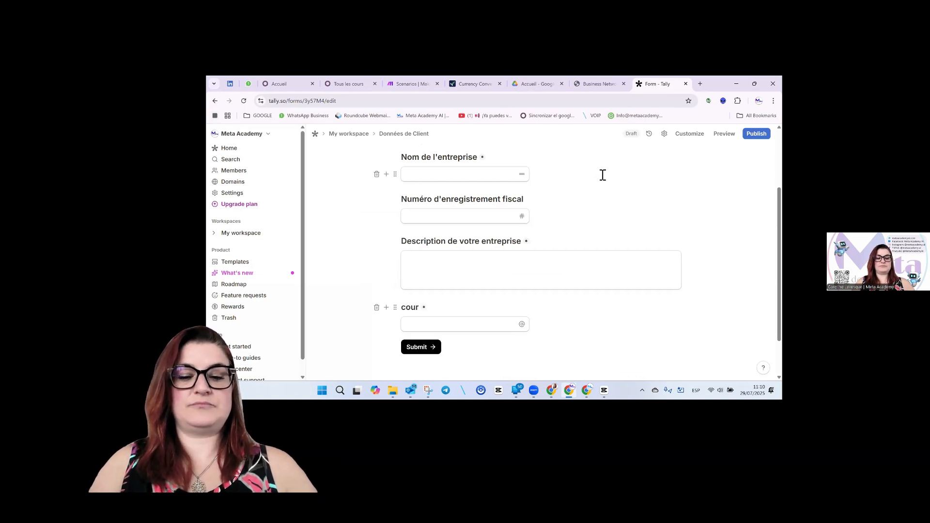
key("BackSpace")
type("email de l'entreprise")
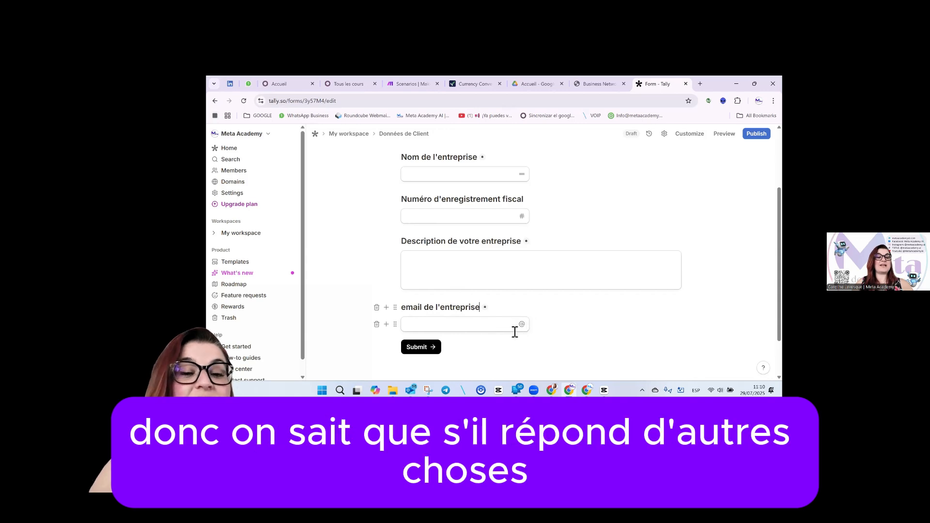
Insert a Phone number block titled 'Numéro de téléphone de l'entreprise'.
left_click(386, 324)
mouse_move(382, 266)
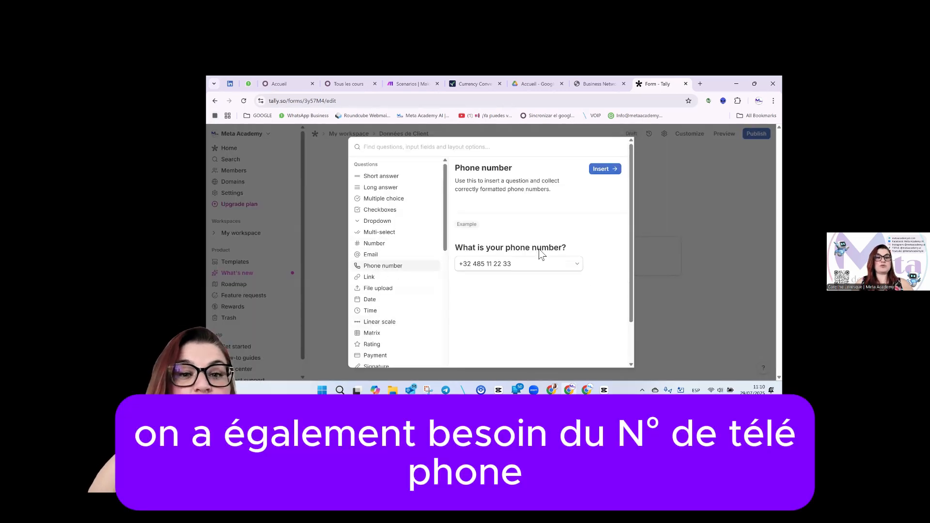
left_click(602, 170)
type("Niu")
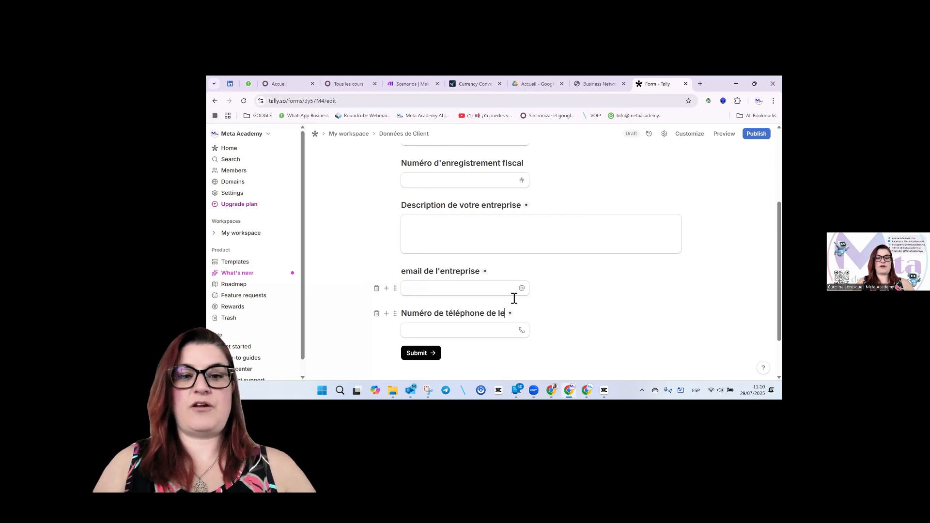
key("BackSpace")
key("BackSpace")
type("'0entreprise")
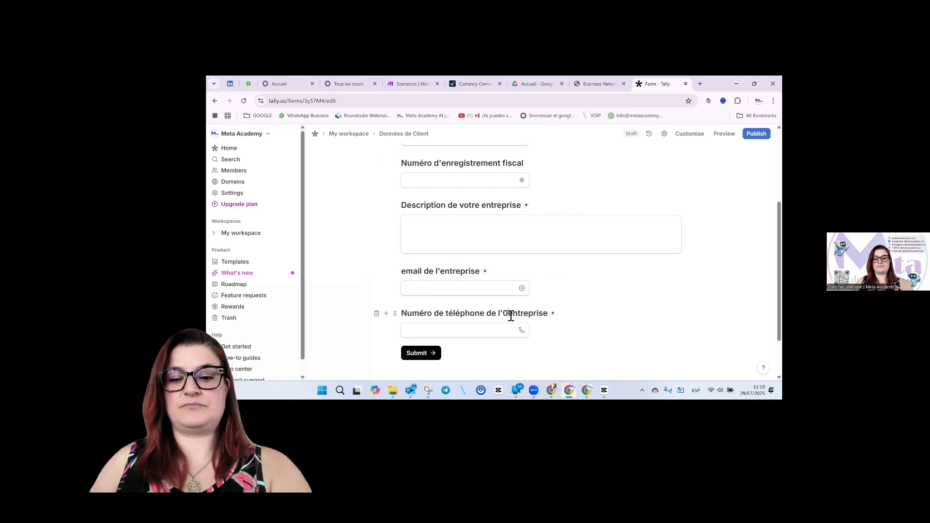
Insert a Link block titled 'Page Web' and switch its Required setting off.
left_click(386, 331)
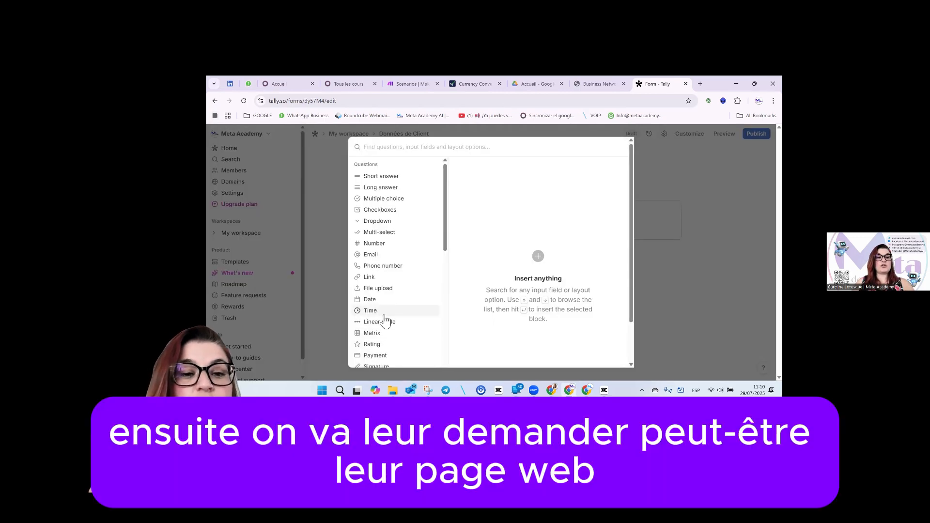
mouse_move(380, 280)
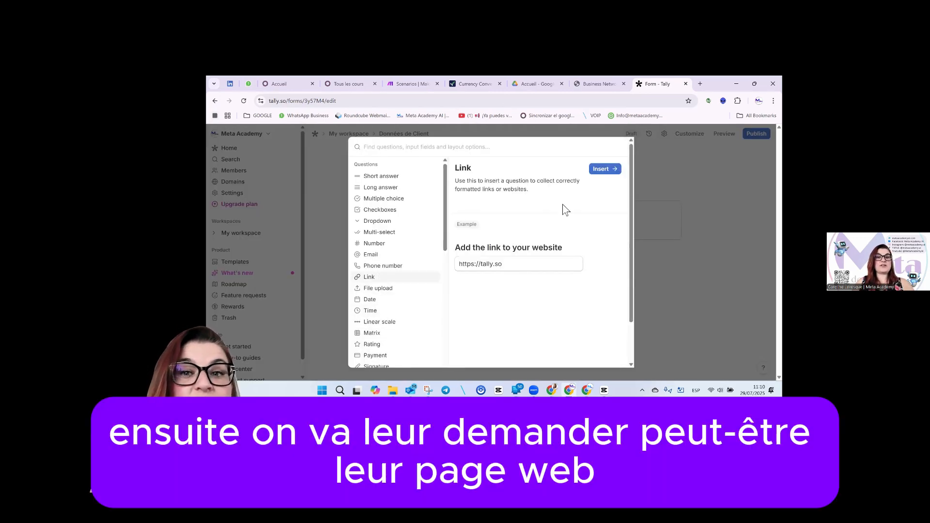
left_click(605, 169)
type("Page Web")
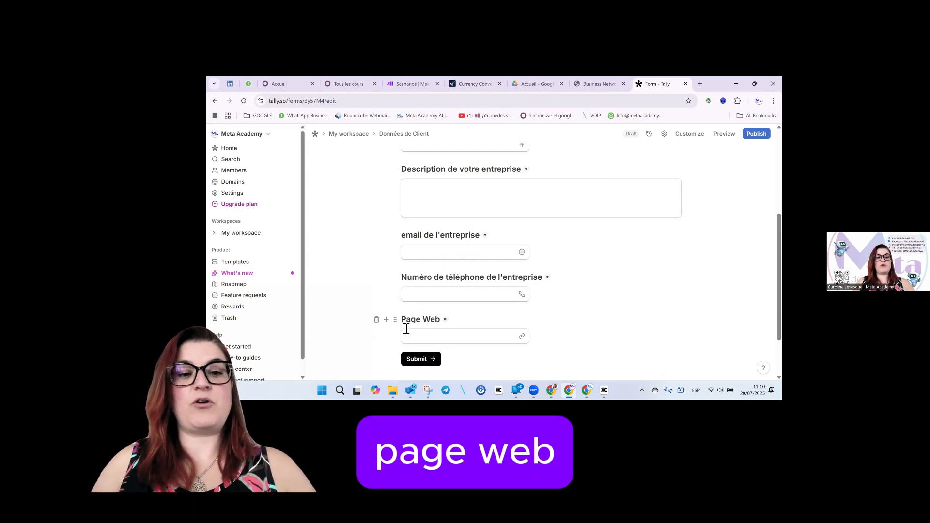
left_click(395, 320)
left_click(377, 292)
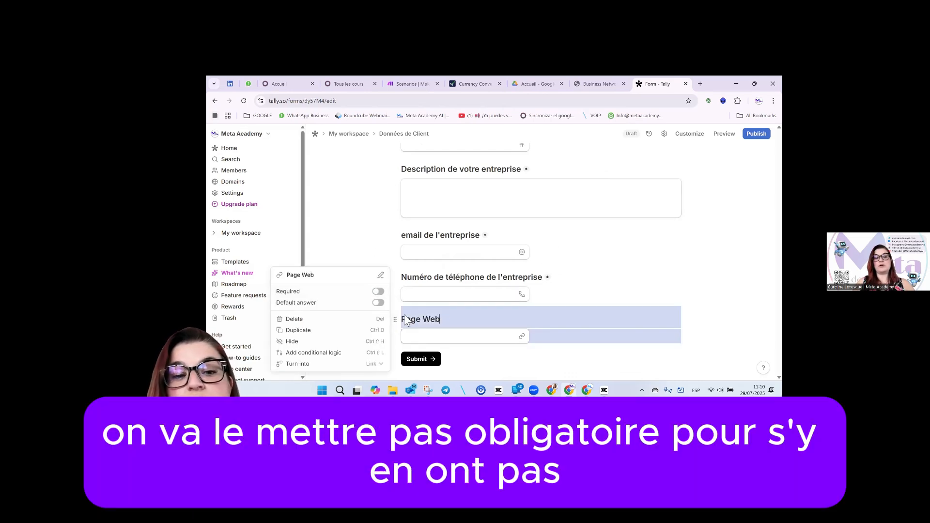
left_click(396, 346)
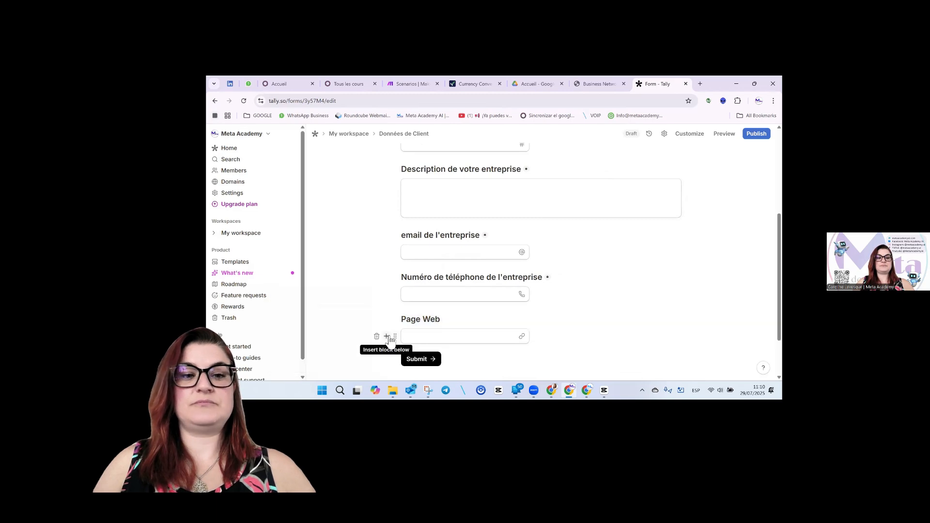
Insert a File upload block titled 'Joindre votre logo d'entreprise'.
left_click(386, 337)
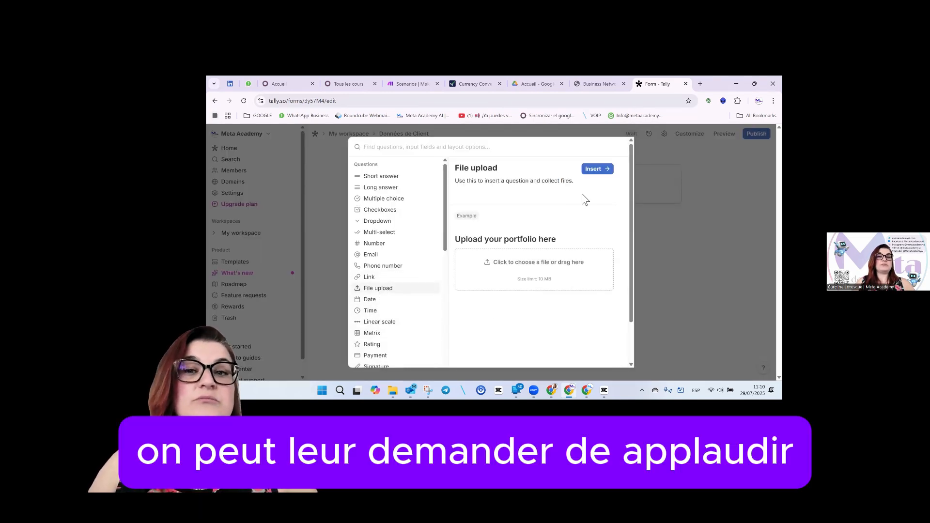
left_click(597, 168)
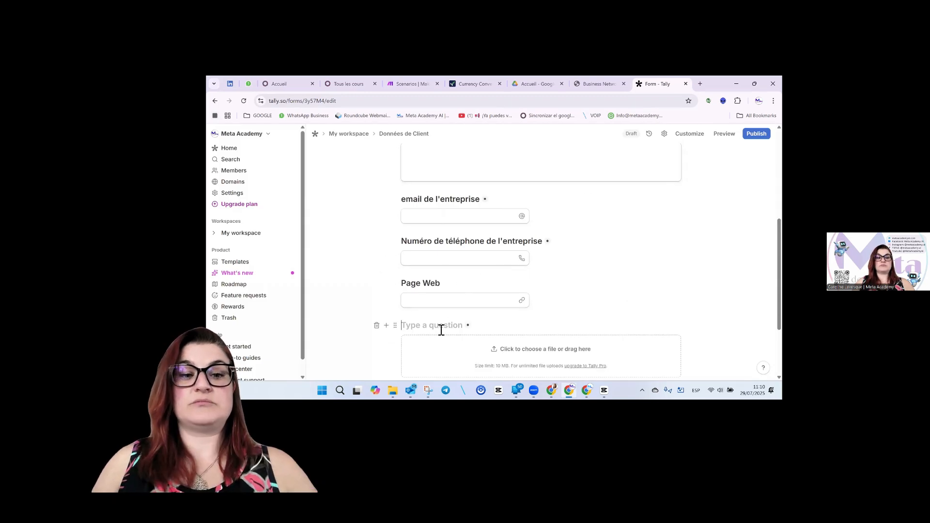
type("Joindre votre")
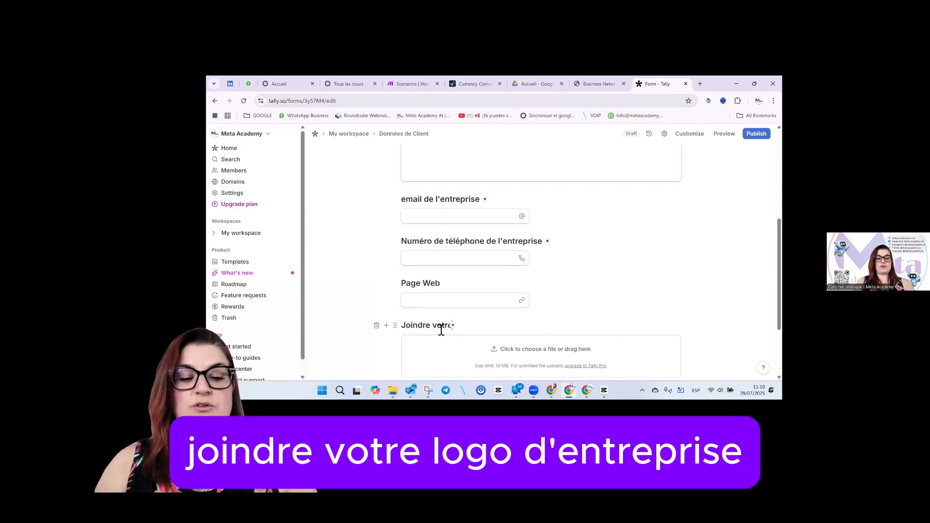
type(" logo d'en")
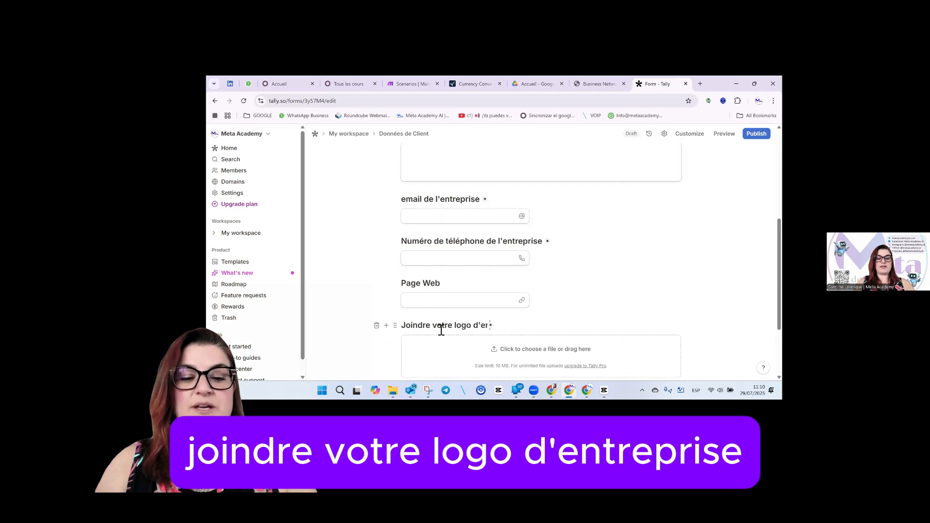
type("trepise")
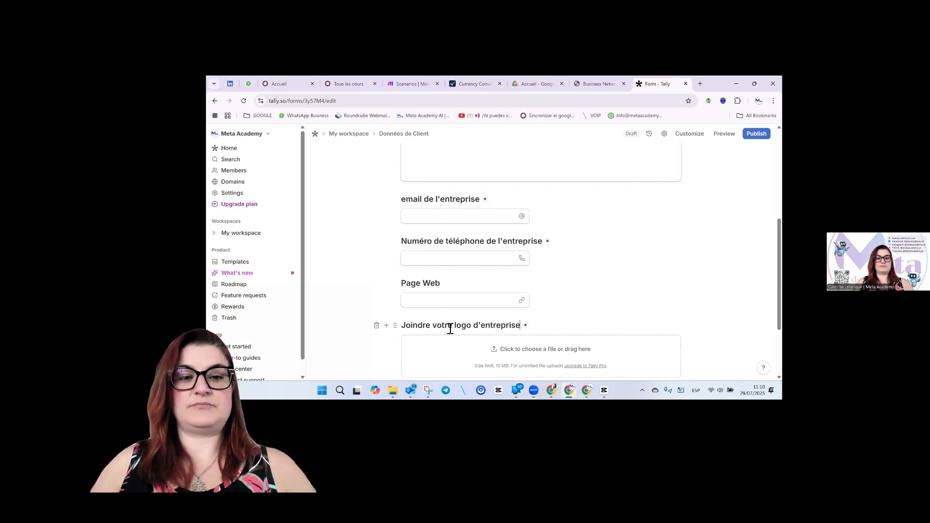
scroll(449, 327, "down", 1)
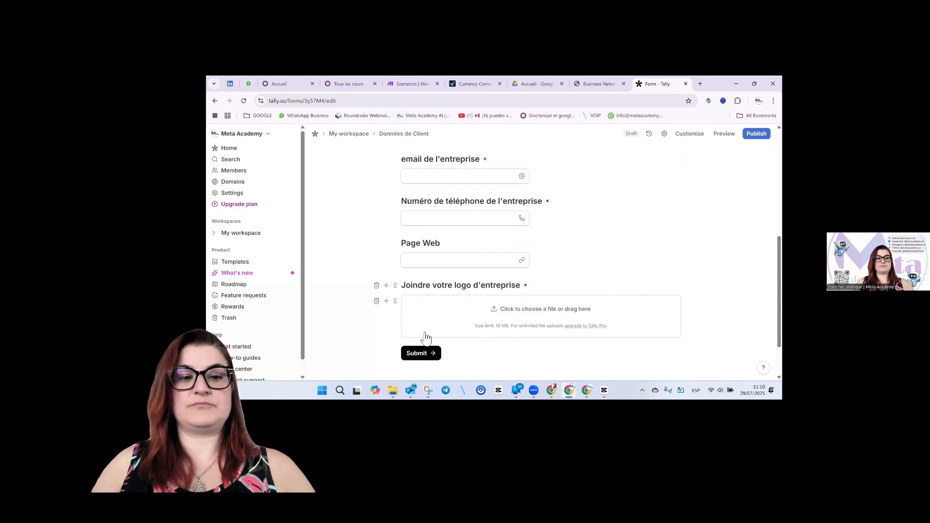
Insert a date question titled "Date de création de l'entreprise" below the logo upload question.
left_click(386, 301)
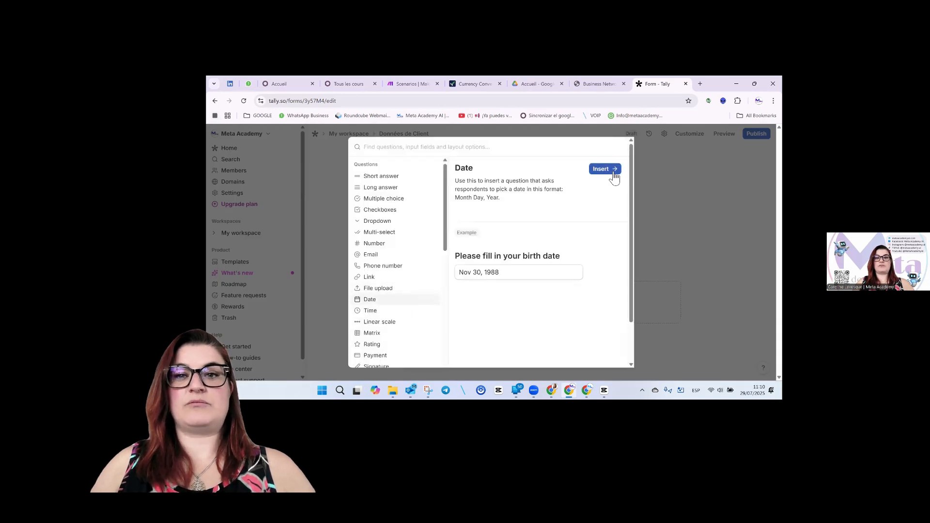
left_click(605, 168)
type("Date d")
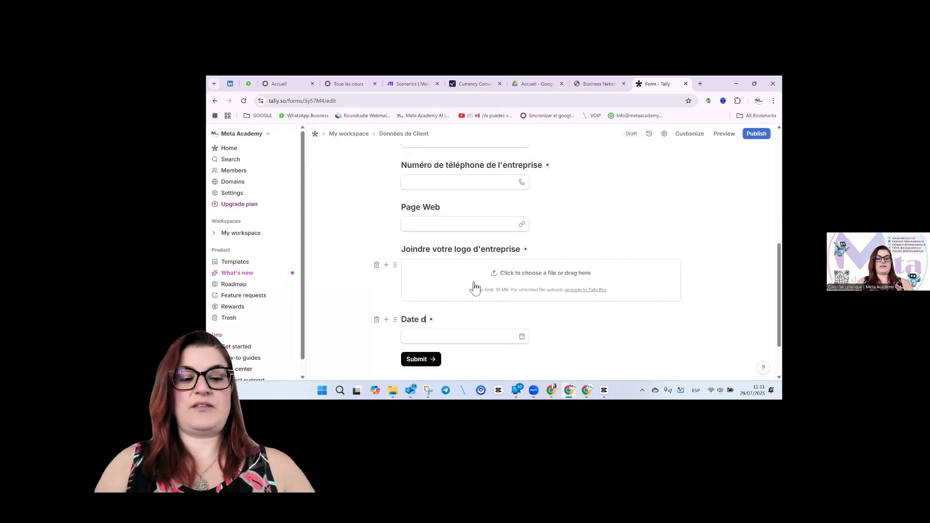
type("e création de l")
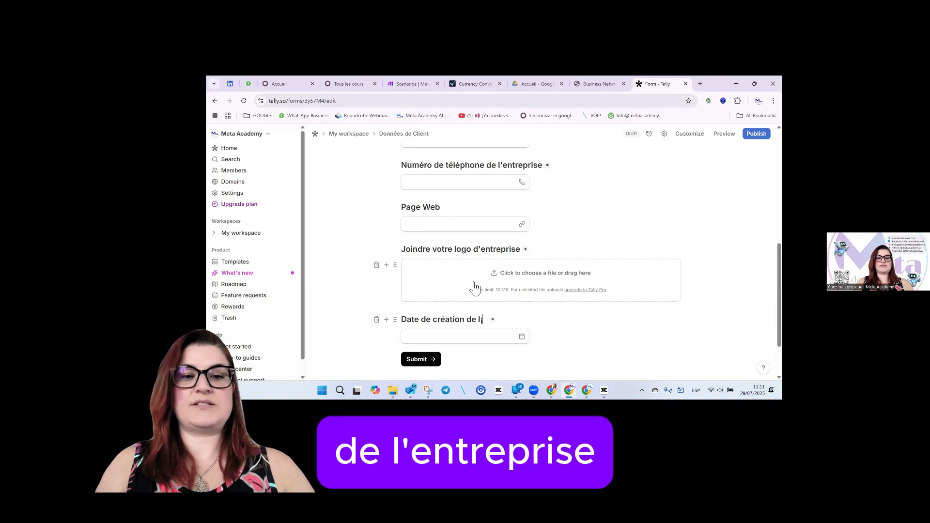
key("BackSpace")
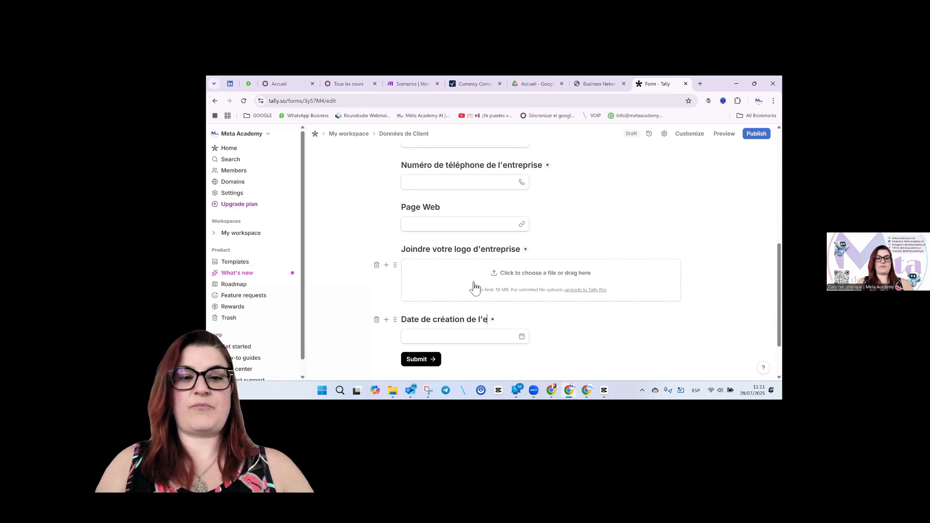
type("'entreprise")
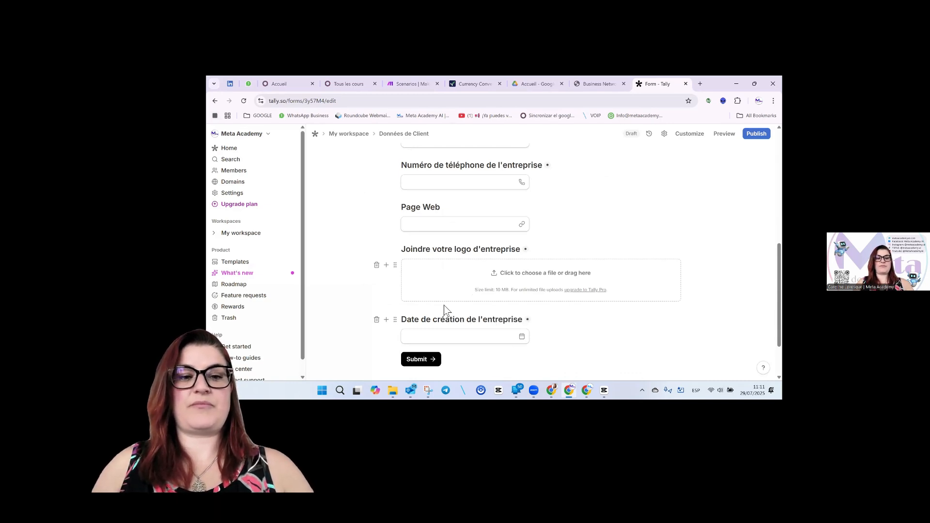
left_click(386, 336)
Start a second page after the date question.
scroll(401, 307, "down", 3)
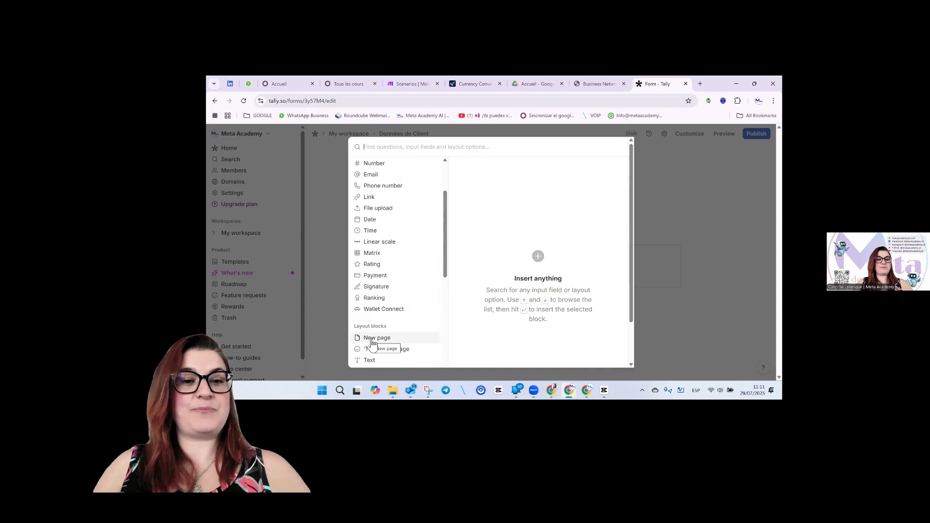
mouse_move(372, 342)
left_click(611, 169)
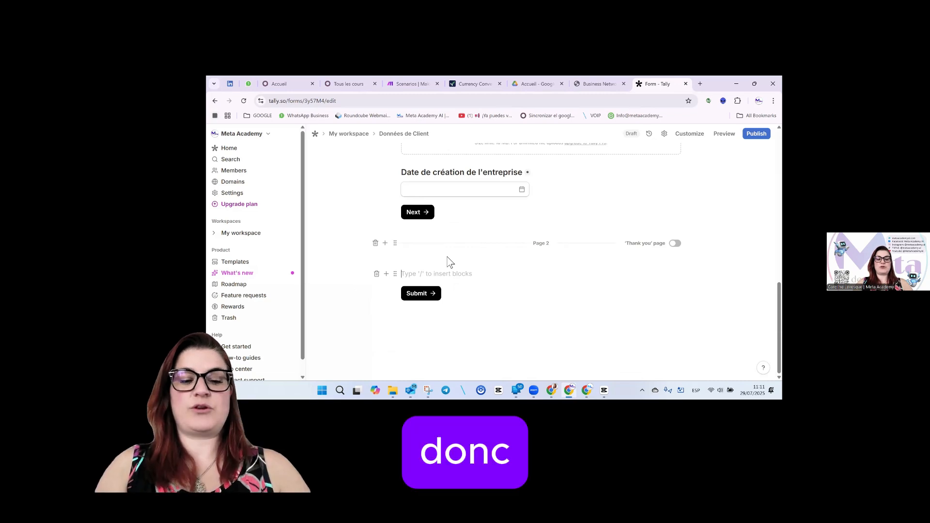
type("Nom")
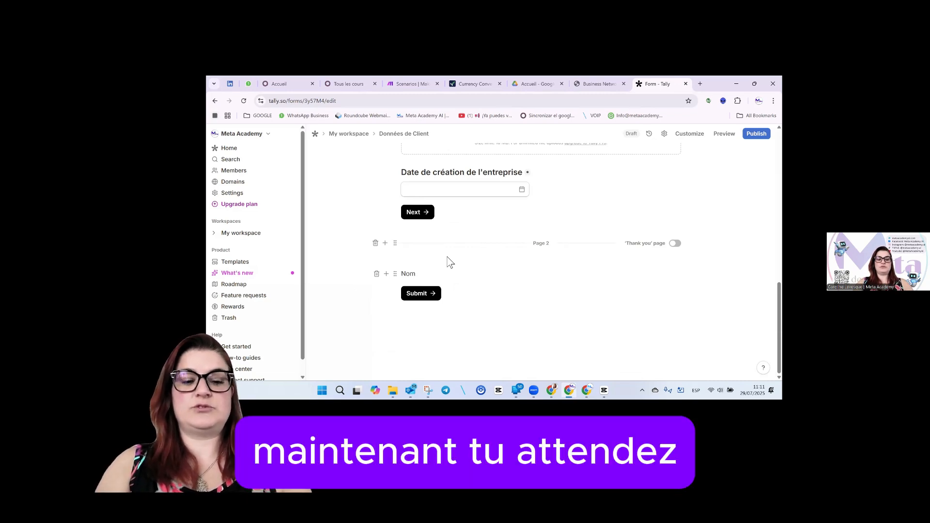
key("BackSpace")
key("BackSpace")
key("BackSpace")
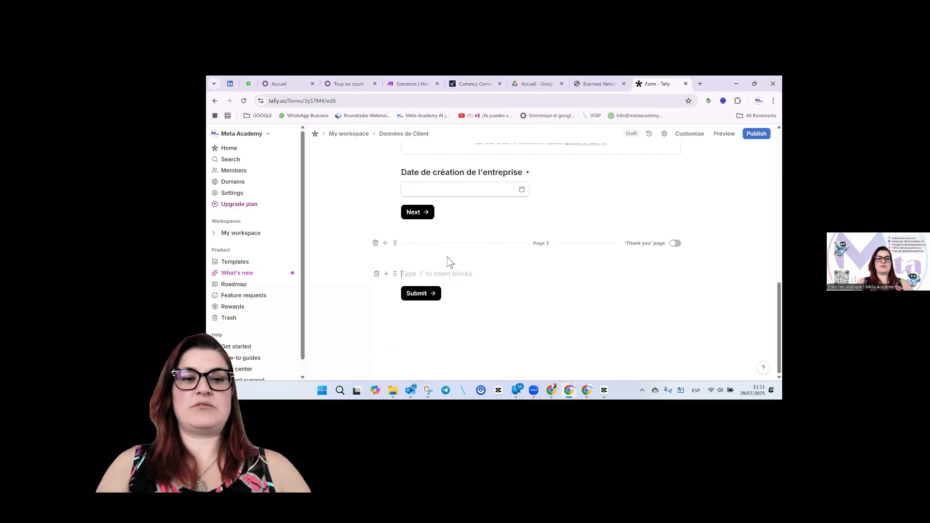
Add a short-answer question "Nom du representant de l'entreprise" on Page 2.
left_click(386, 274)
left_click(603, 169)
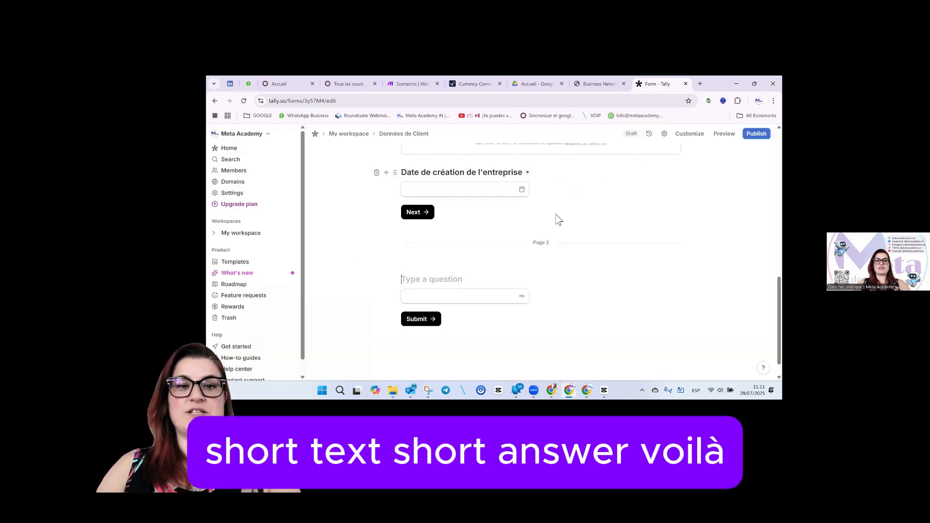
type("Nom du ")
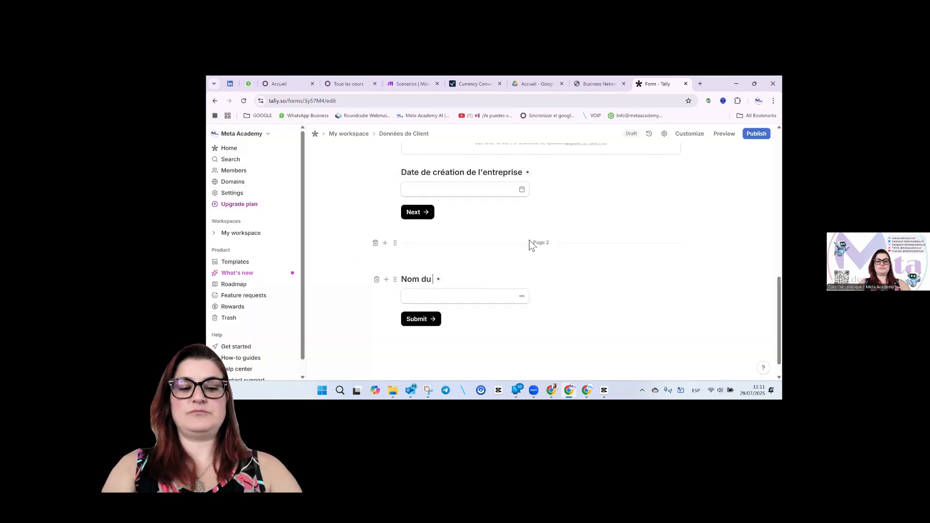
type("reprenentant d")
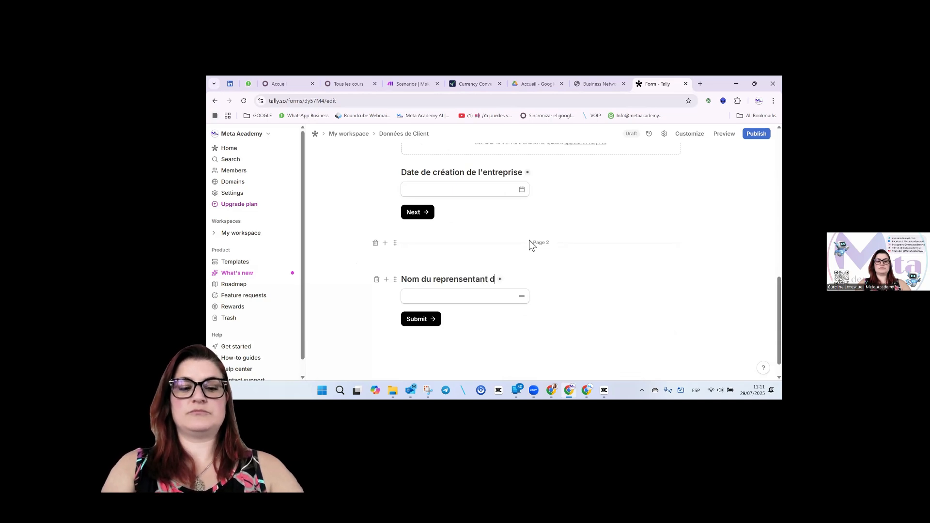
type("e l'entreprise")
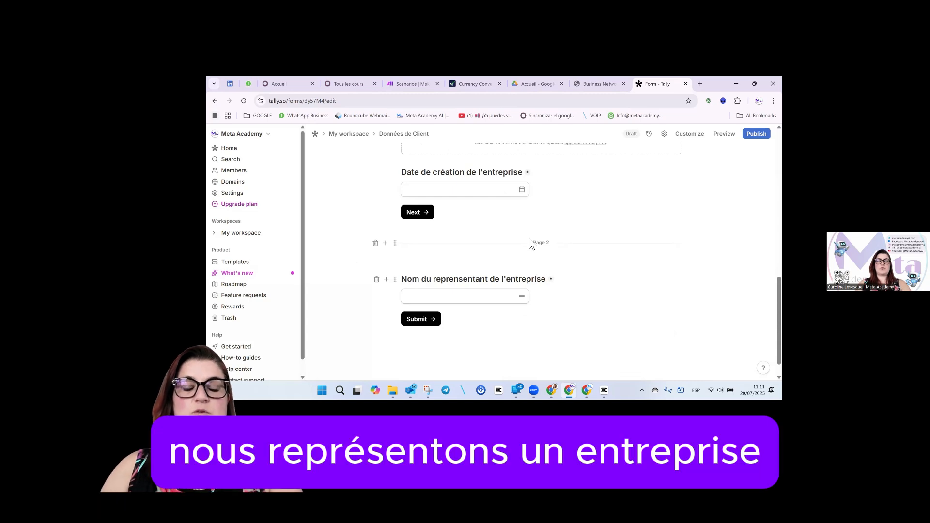
left_click(387, 296)
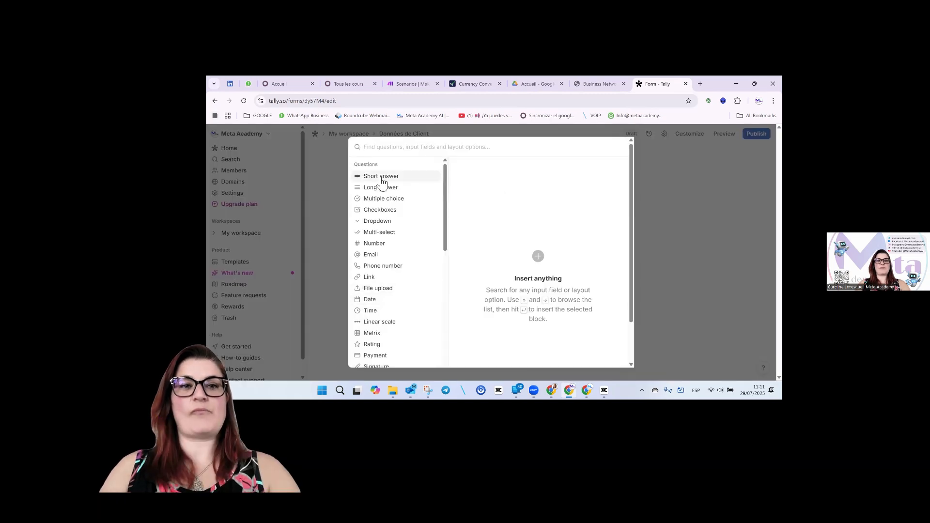
Insert a multiple-choice question titled "Poste du representant".
mouse_move(382, 181)
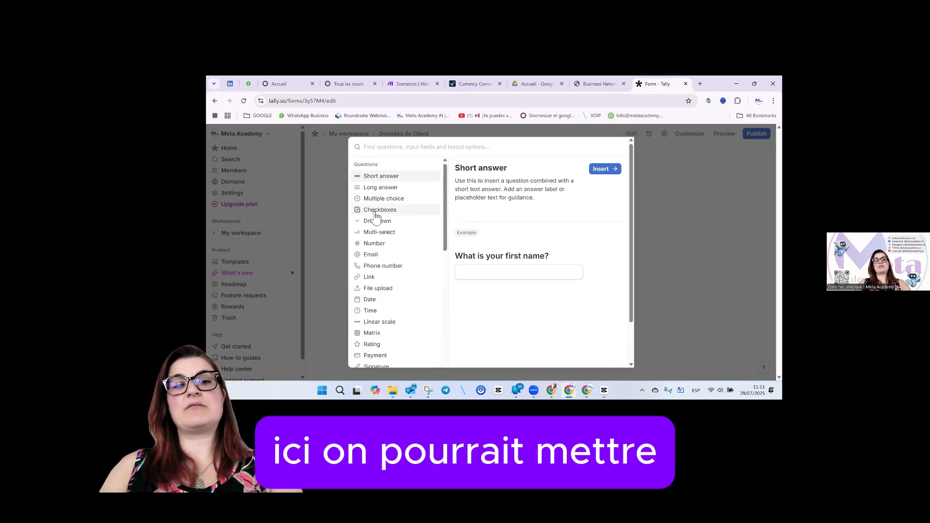
mouse_move(377, 200)
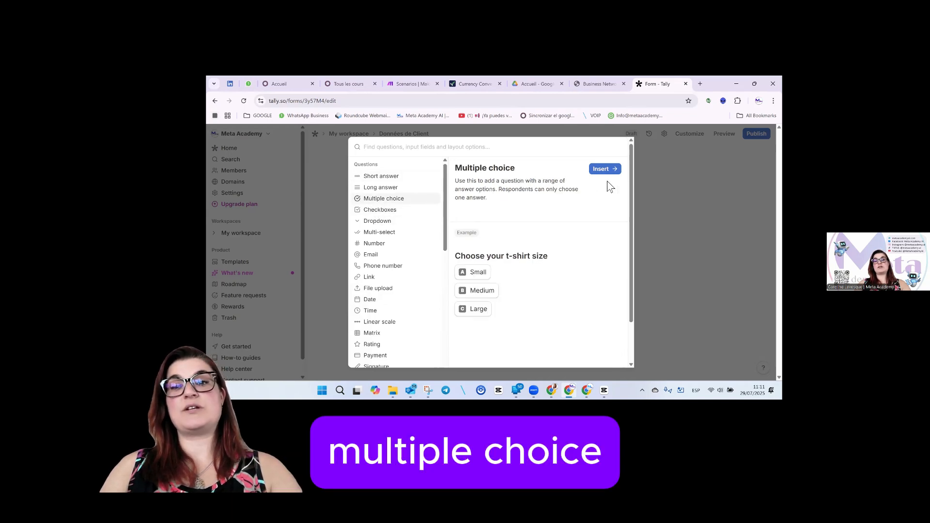
left_click(605, 169)
type("Poste du")
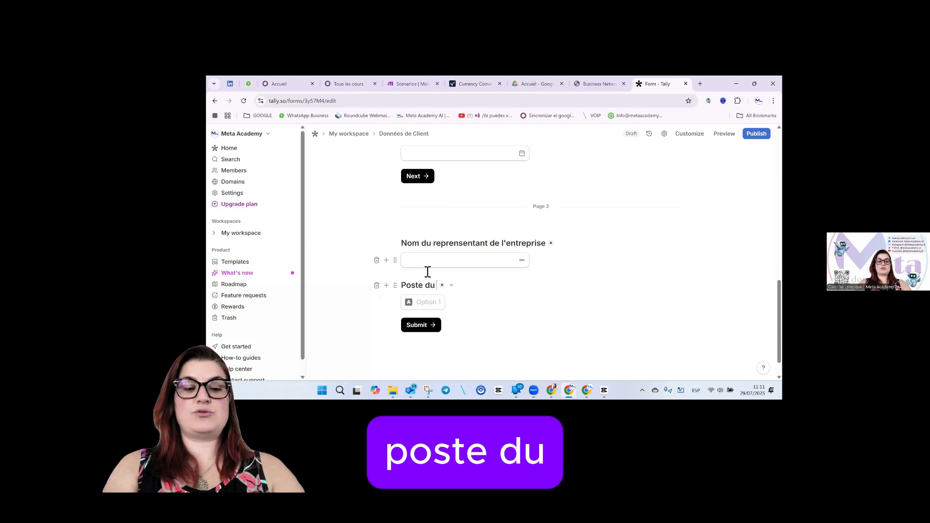
type(" reprensete")
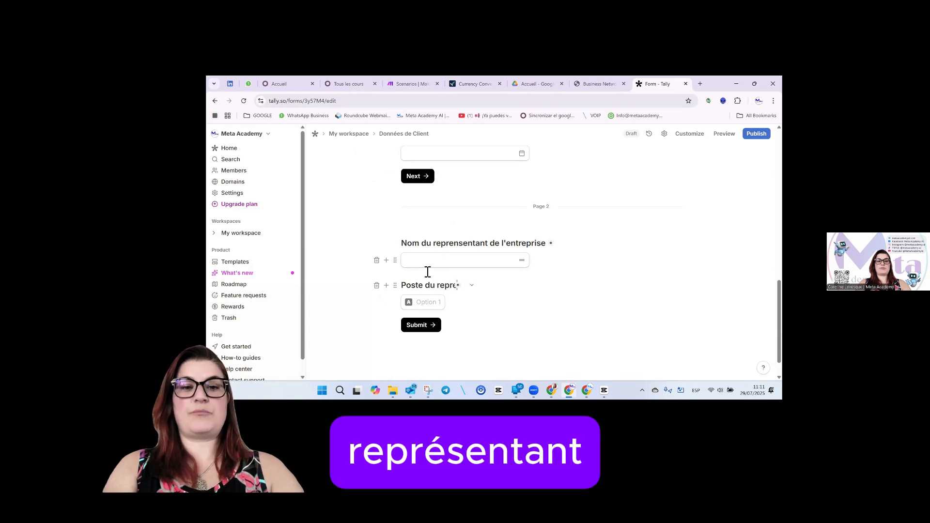
key("BackSpace")
key("BackSpace")
type("ntant")
Fill in the choices CEO, Chef d'entreprise, auto-entrepreneur and Manager.
left_click(425, 302)
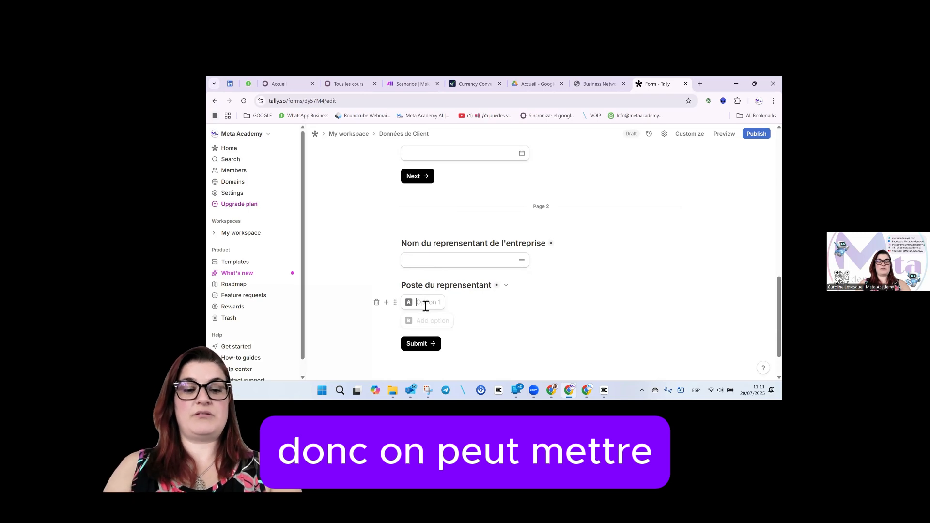
type("CEO")
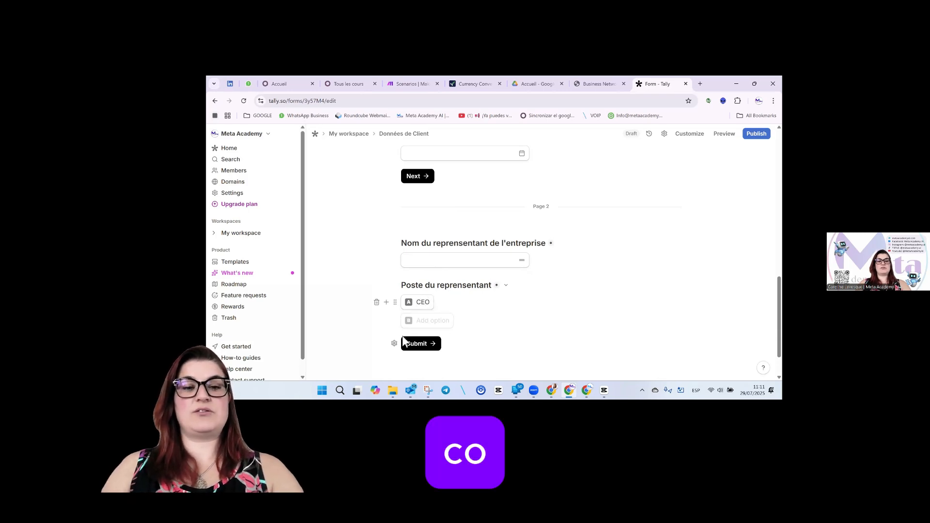
left_click(428, 321)
type("Chje")
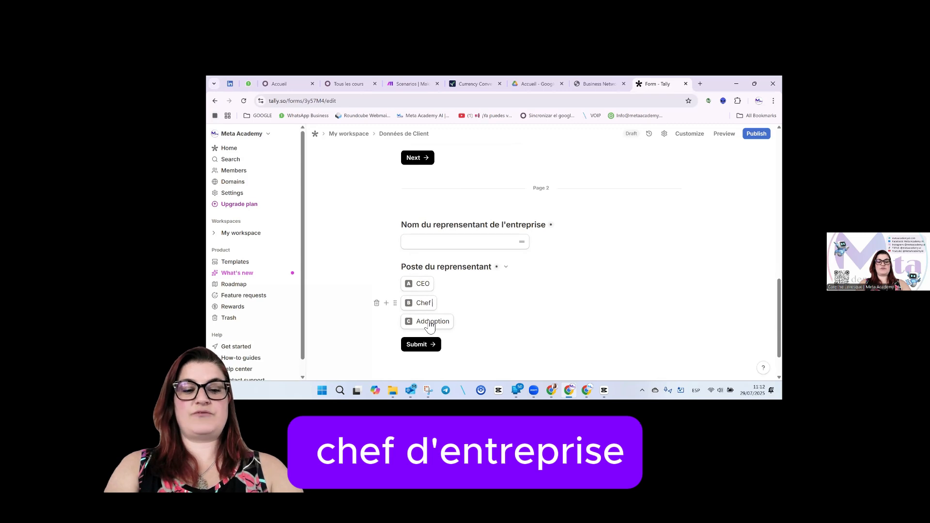
type("d'entreprise")
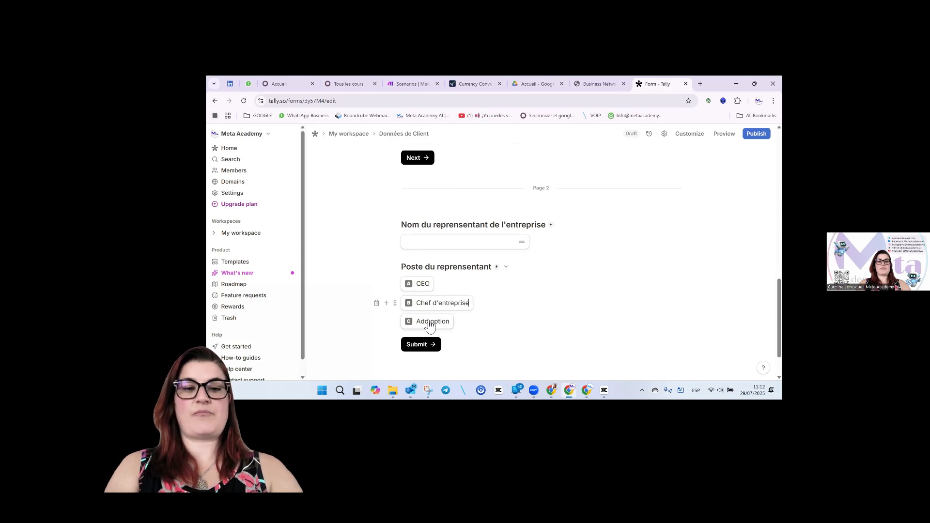
left_click(430, 325)
type("au")
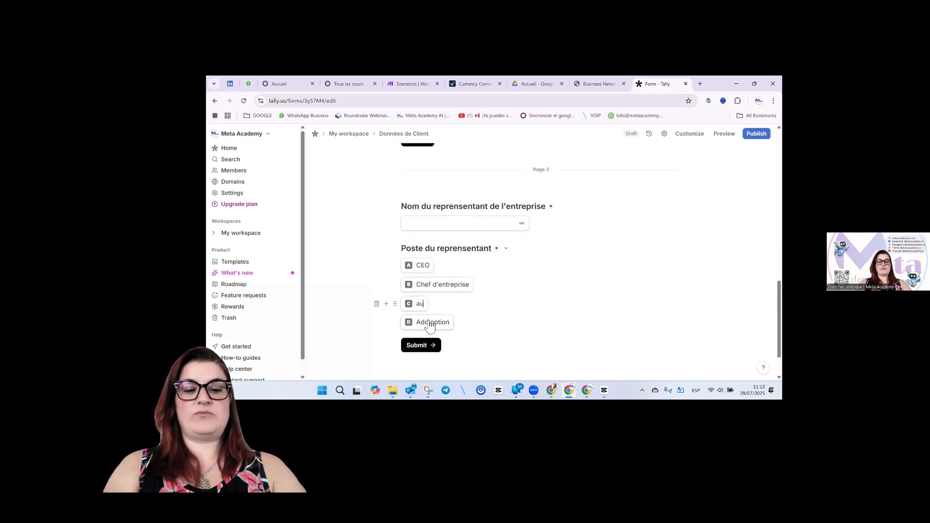
type("to-entrepr")
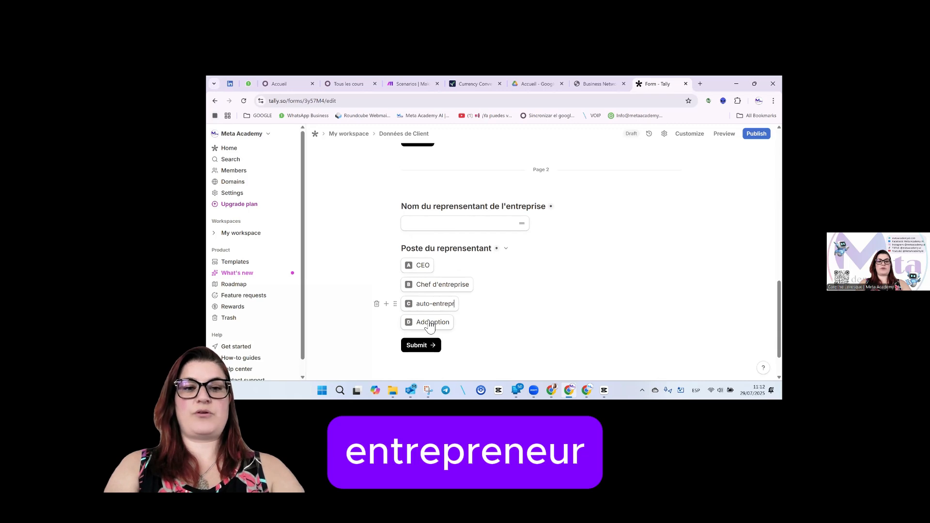
type("eneur")
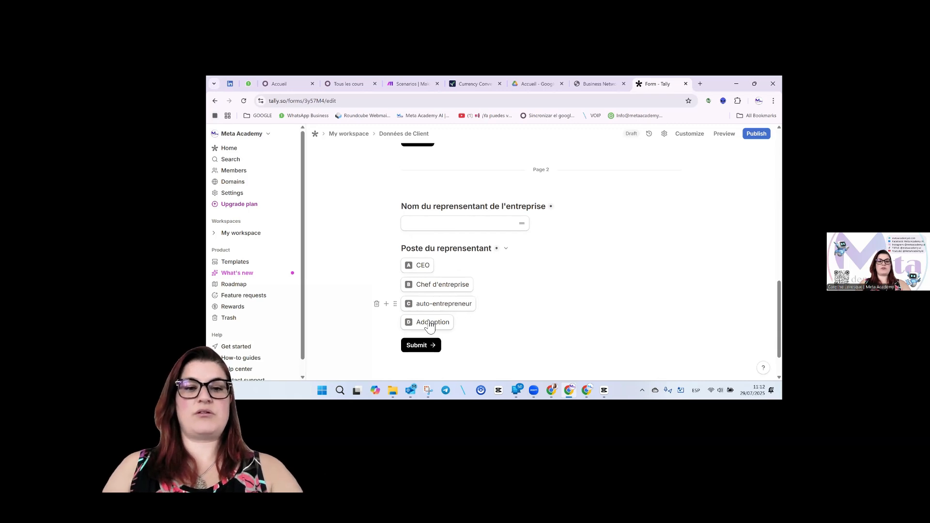
left_click(431, 323)
type("M")
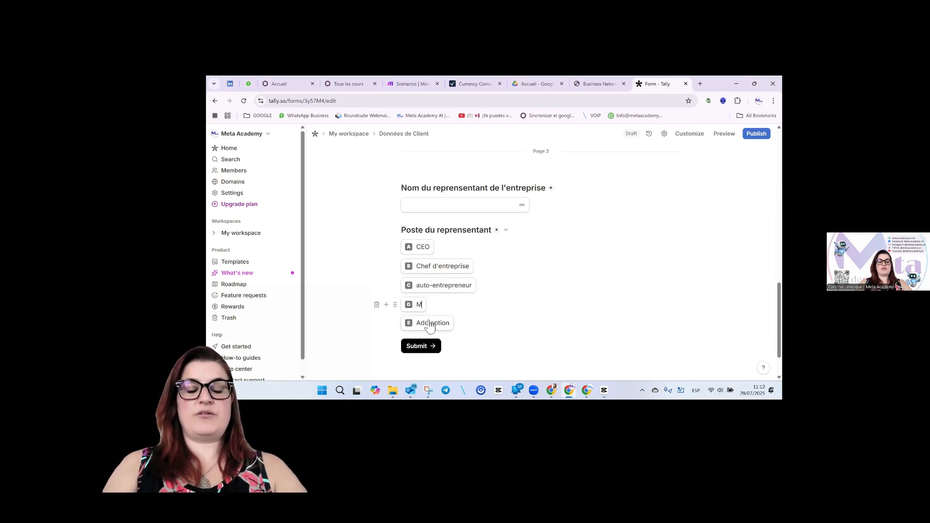
type("ana")
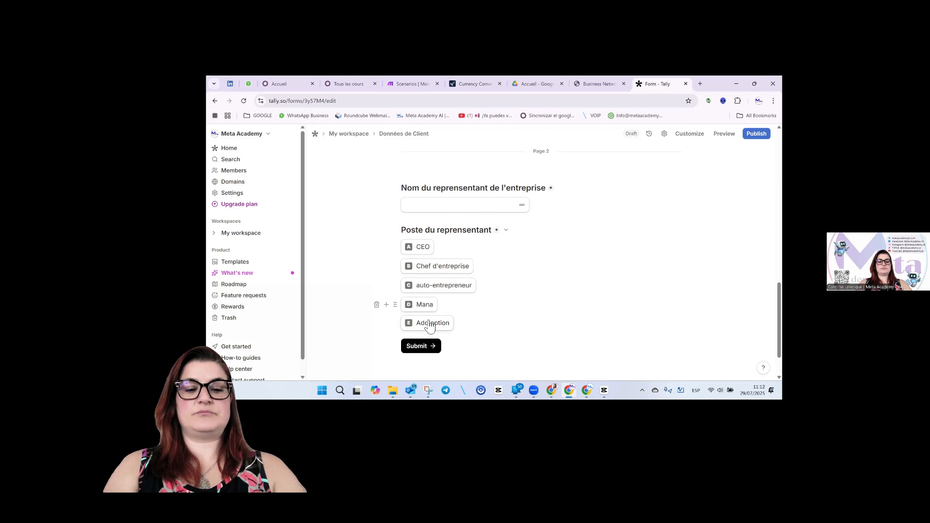
type("ger")
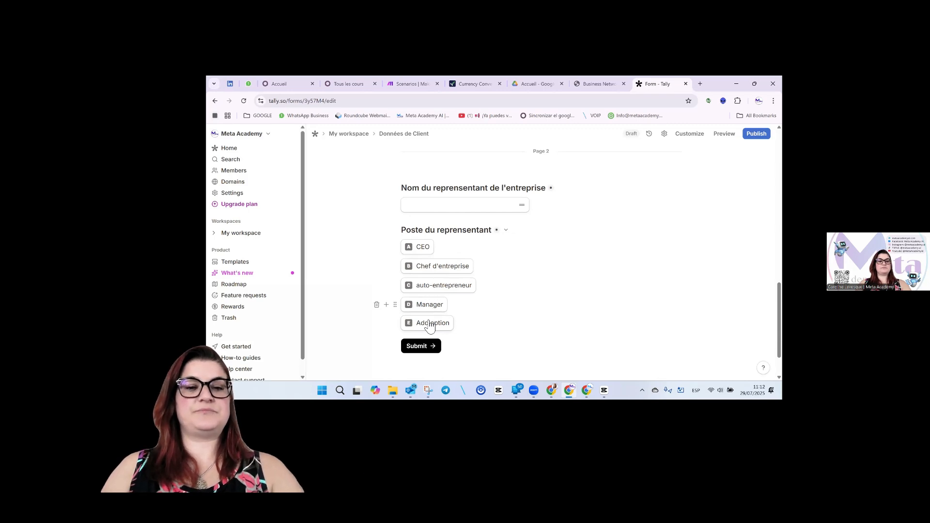
left_click(430, 324)
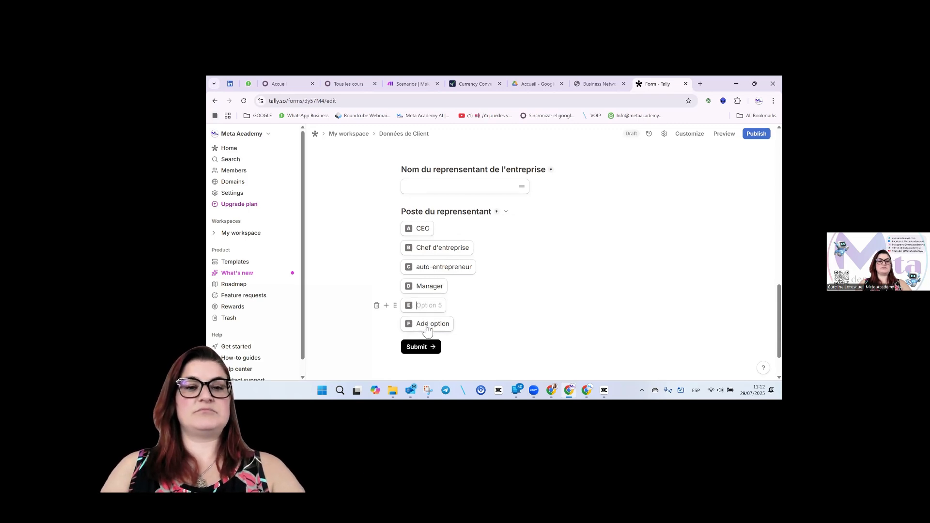
Enable an Other choice on "Poste du representant" and delete the empty fifth option.
left_click(395, 306)
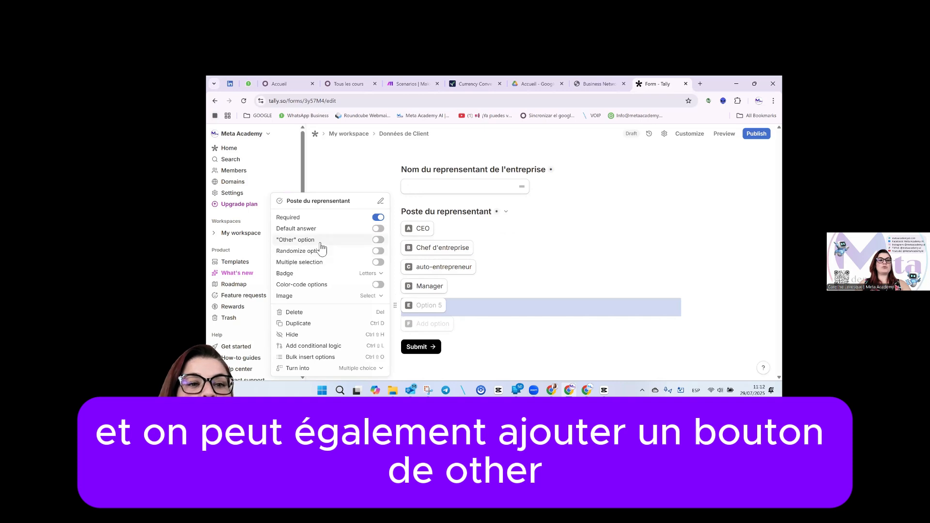
left_click(379, 241)
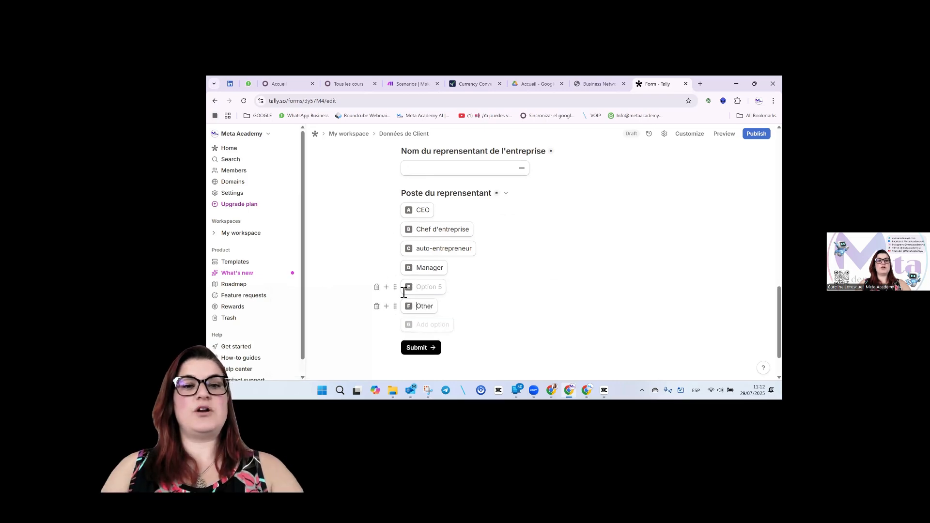
left_click(377, 287)
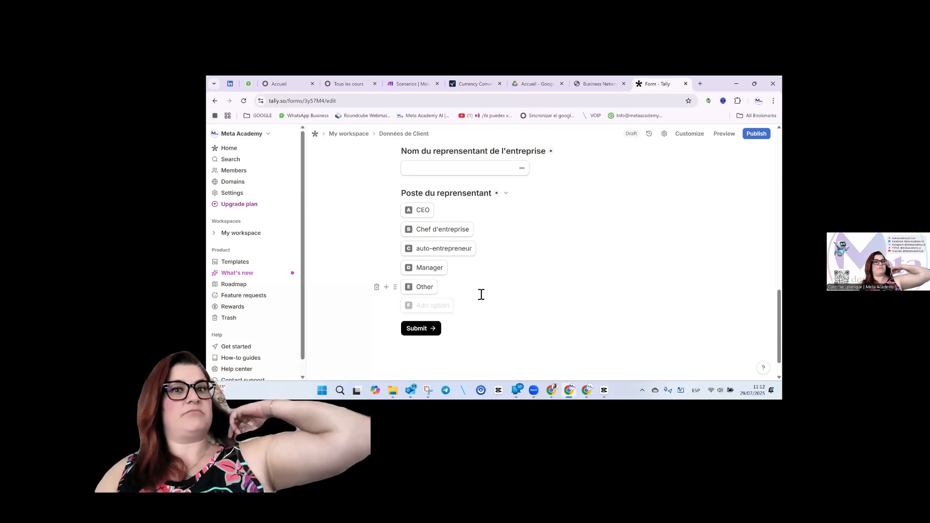
left_click(386, 287)
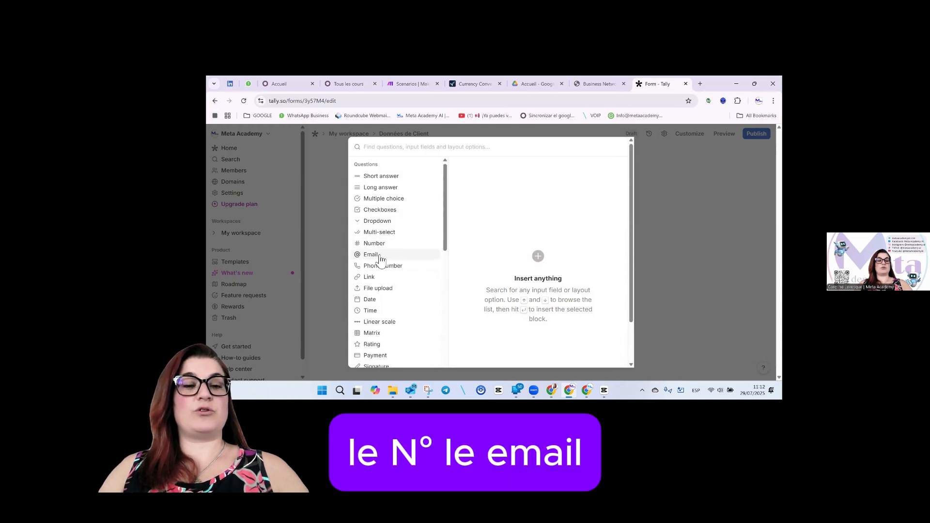
Add an email question titled "email du représentant de l'entreprise".
left_click(604, 170)
type("email du re")
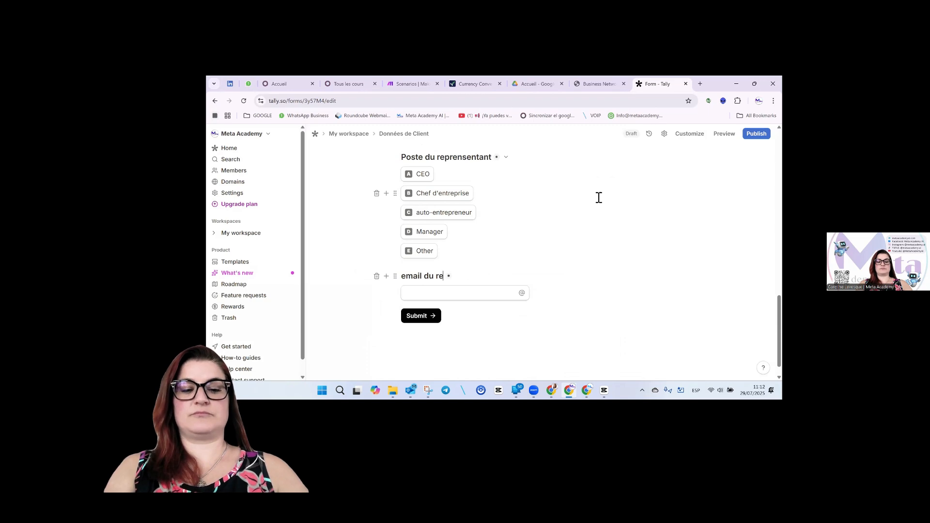
type("presen")
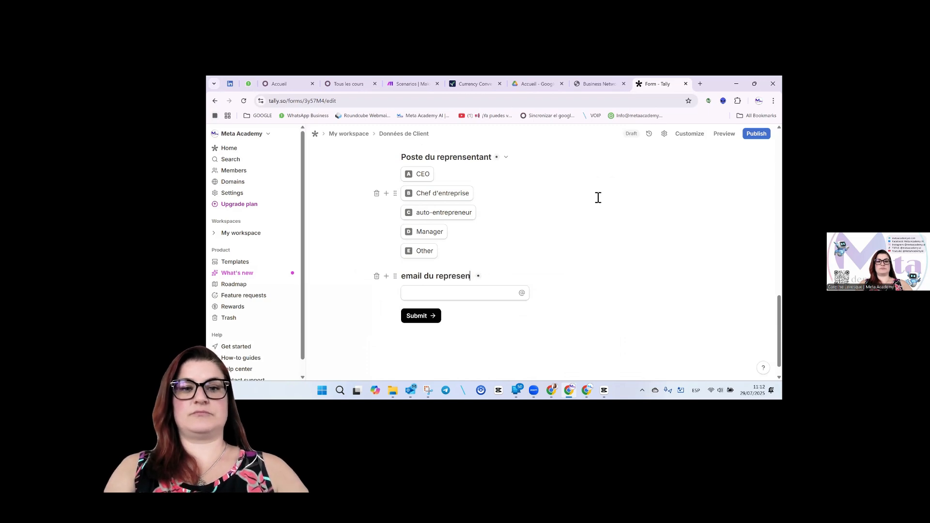
key("BackSpace")
key("BackSpace")
key("BackSpace")
key("BackSpace")
type("ésen")
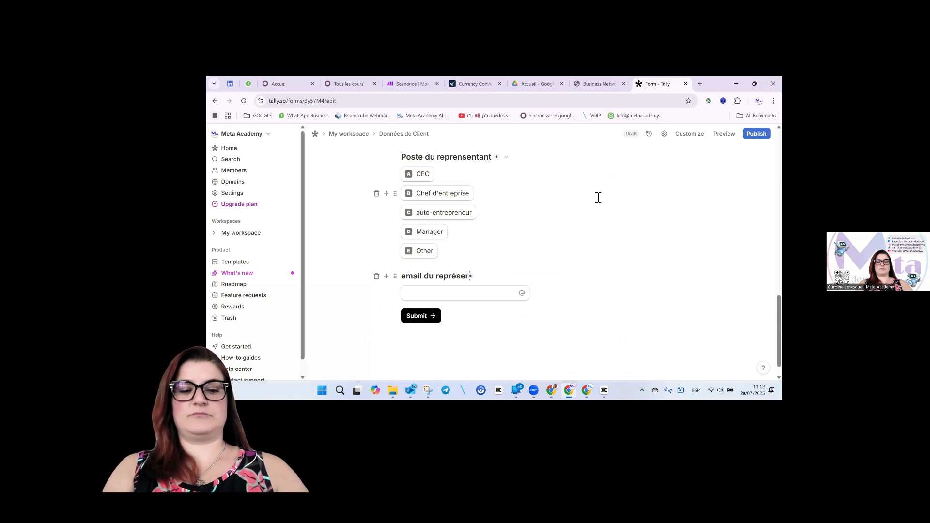
type("tant de l'entreprise")
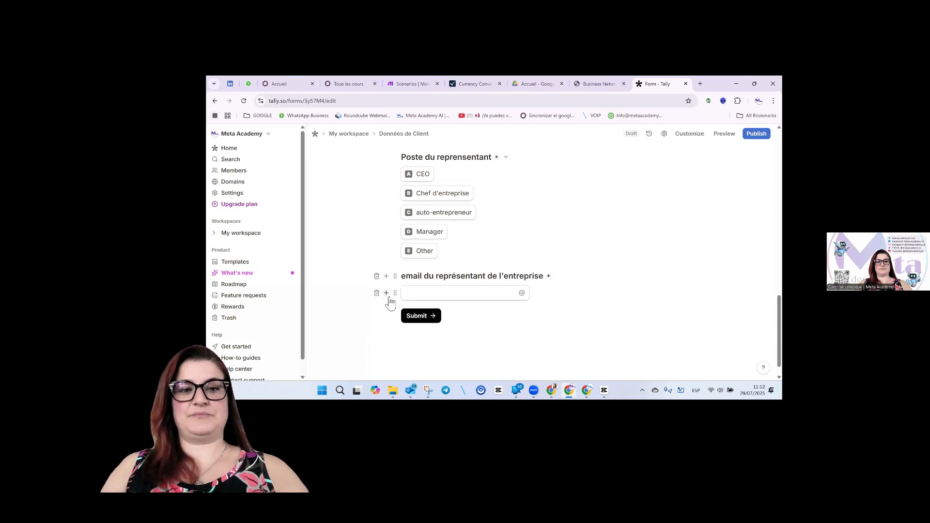
left_click(386, 294)
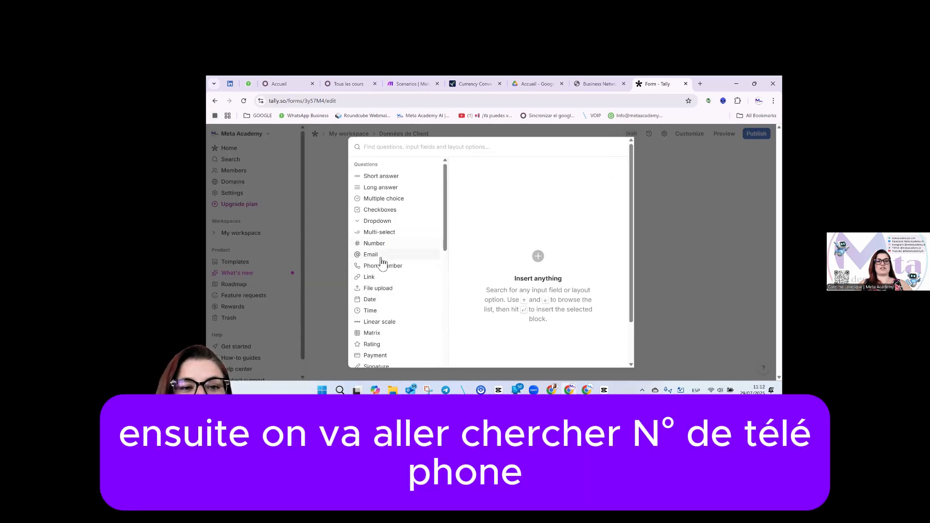
Add a phone number question titled "Numéro de téléphone du représentant".
mouse_move(376, 265)
left_click(601, 170)
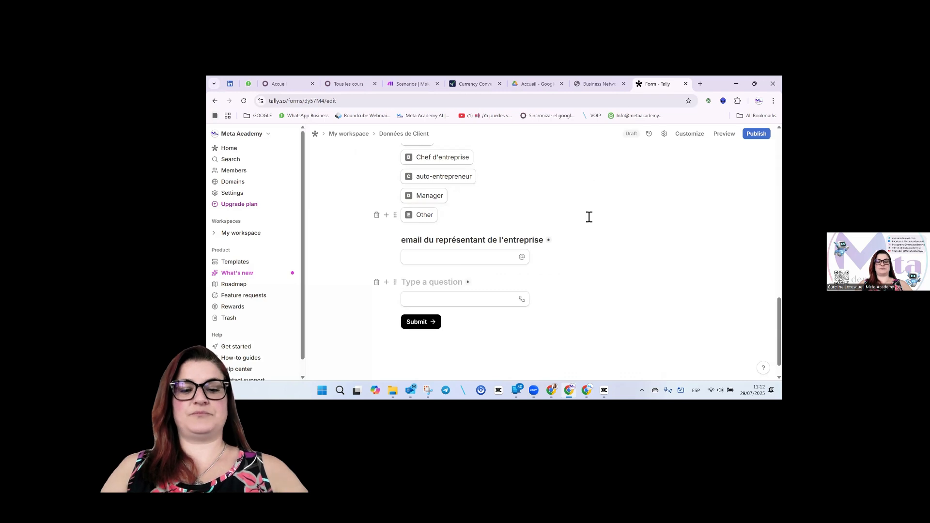
type("Numñer")
key("BackSpace")
key("BackSpace")
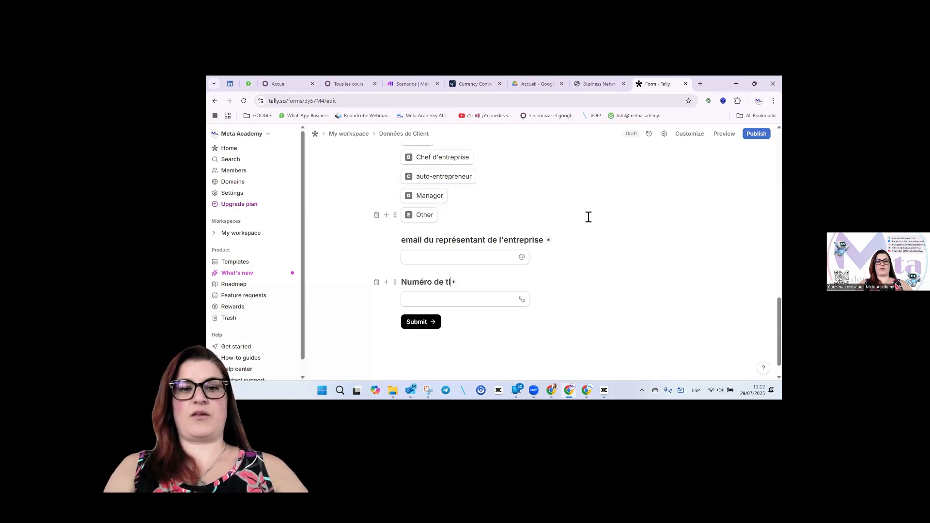
type("ro de téléphjon")
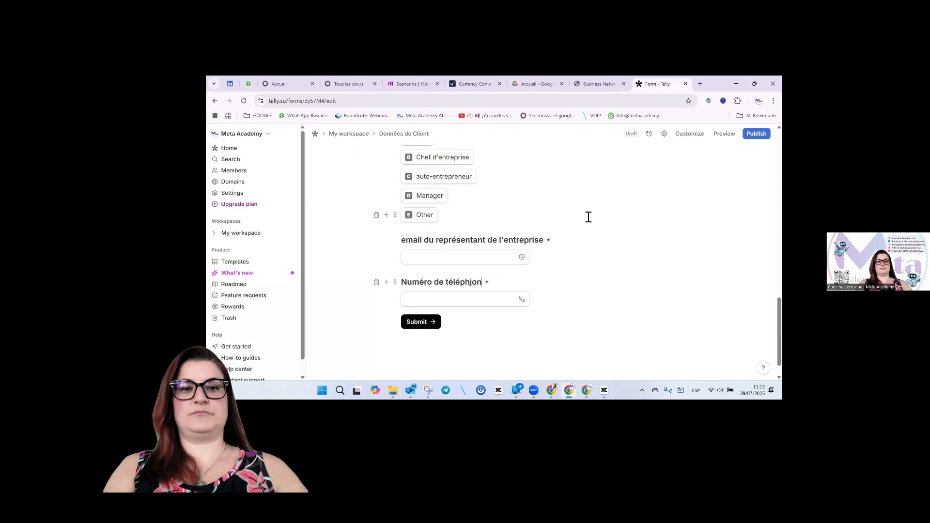
type("de l")
key("BackSpace")
key("BackSpace")
key("BackSpace")
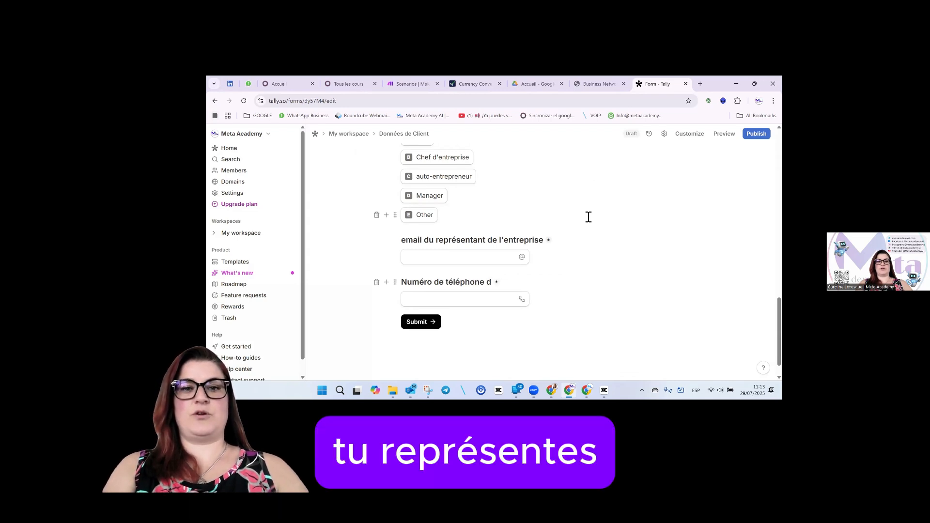
type("u re")
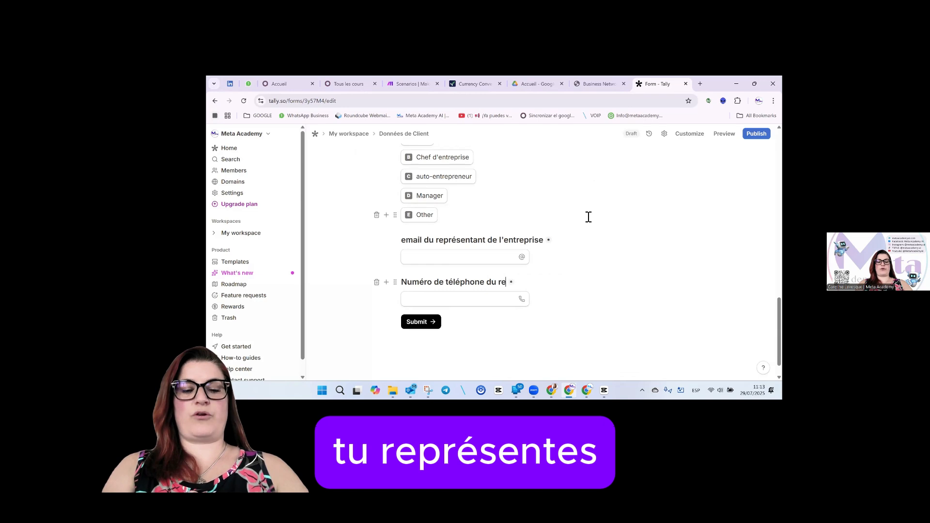
type("pr´sentant")
left_click(519, 282)
key("BackSpace")
Fix the phone title's accent and add a file upload question "Photo du représentant de l'entreprise".
type("é")
left_click(386, 299)
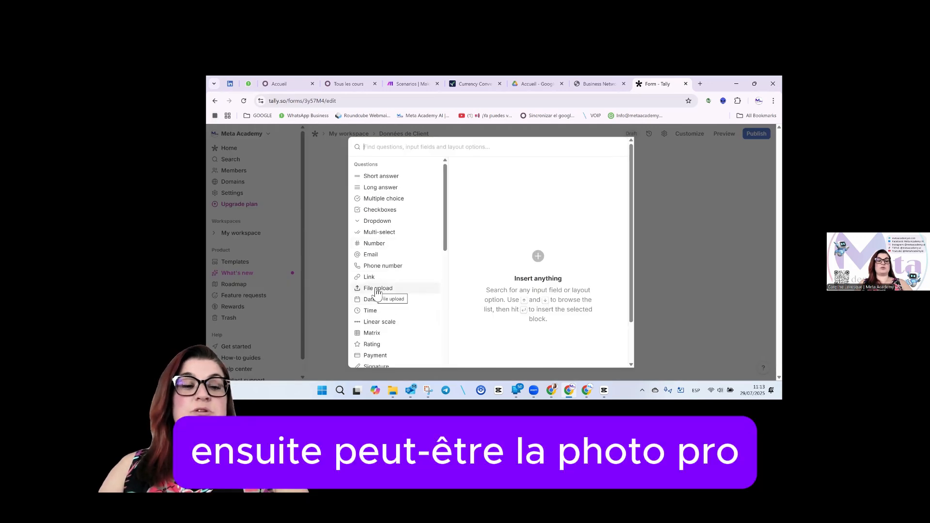
left_click(602, 172)
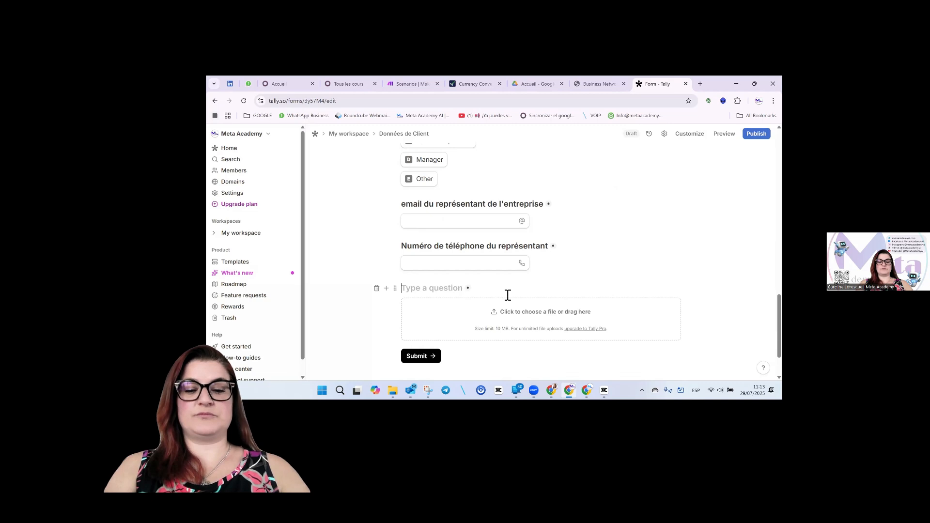
type("Photo")
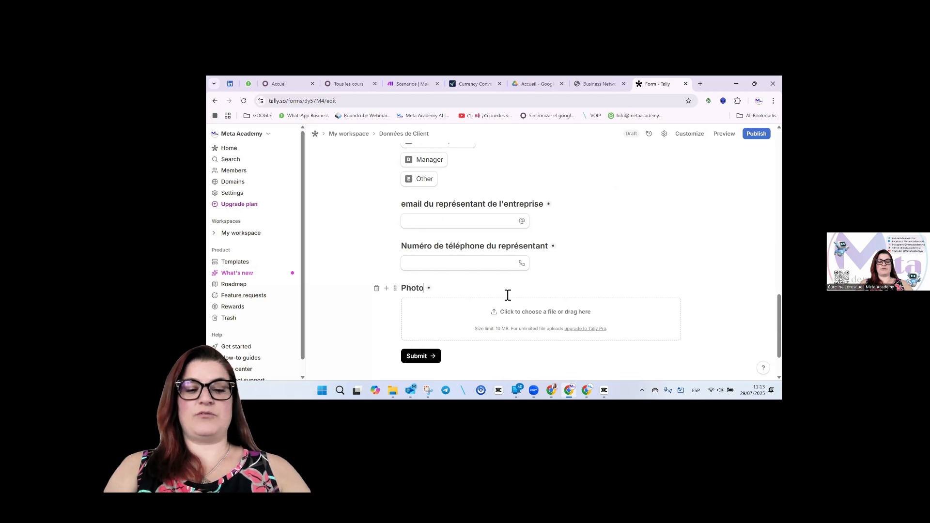
type(" du repren")
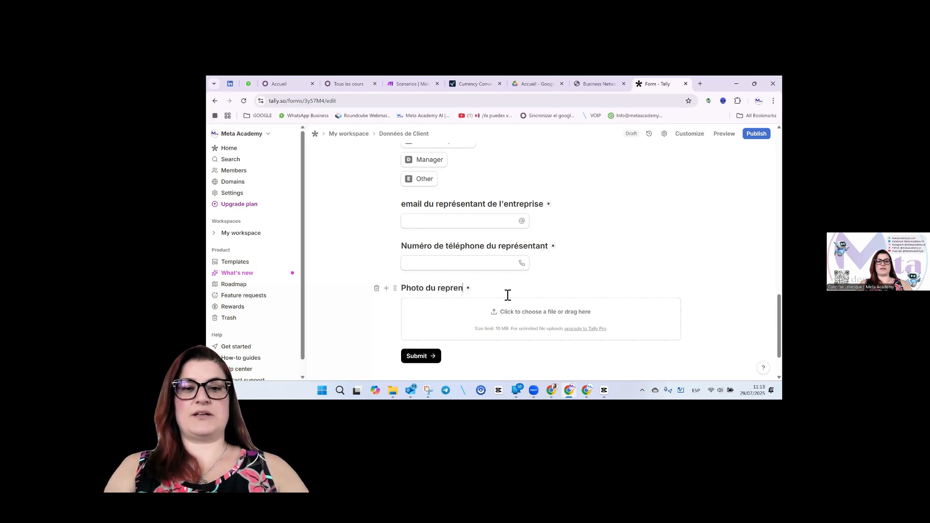
type("entant")
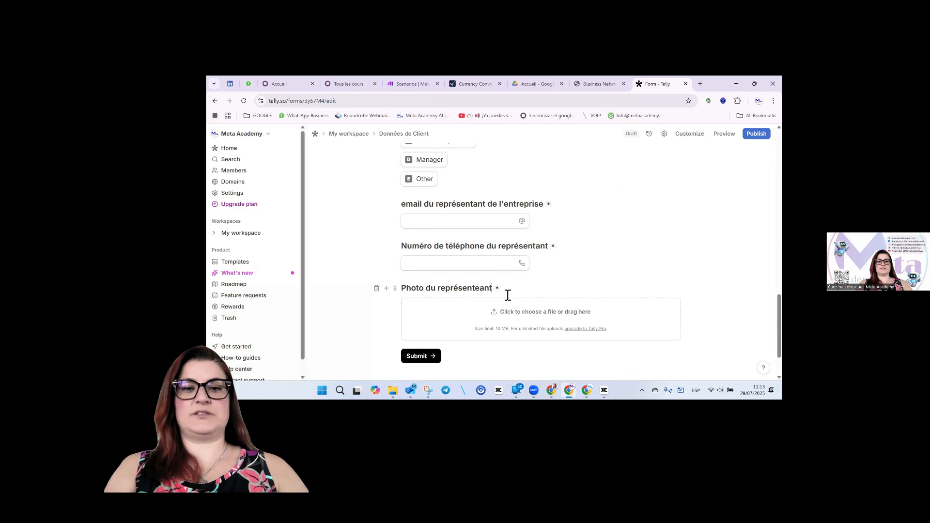
key("BackSpace")
type("ant de l'e")
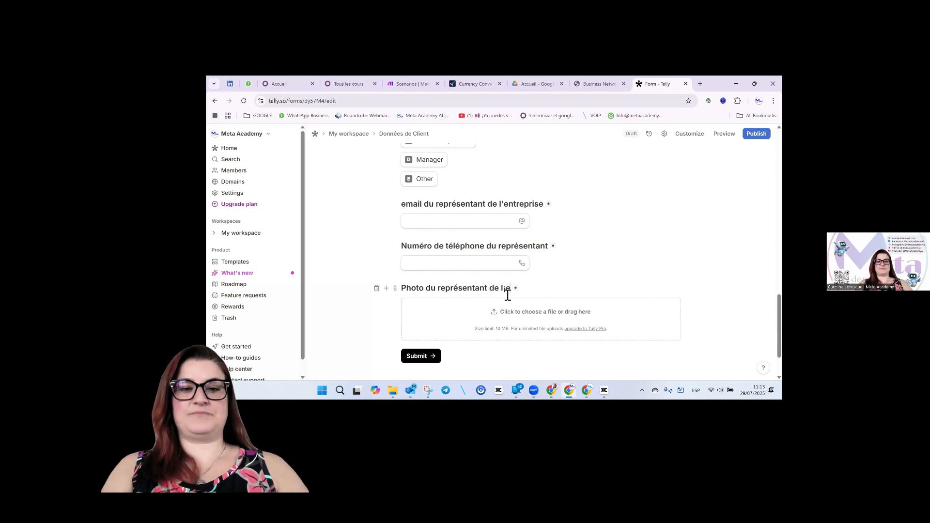
type("ntre")
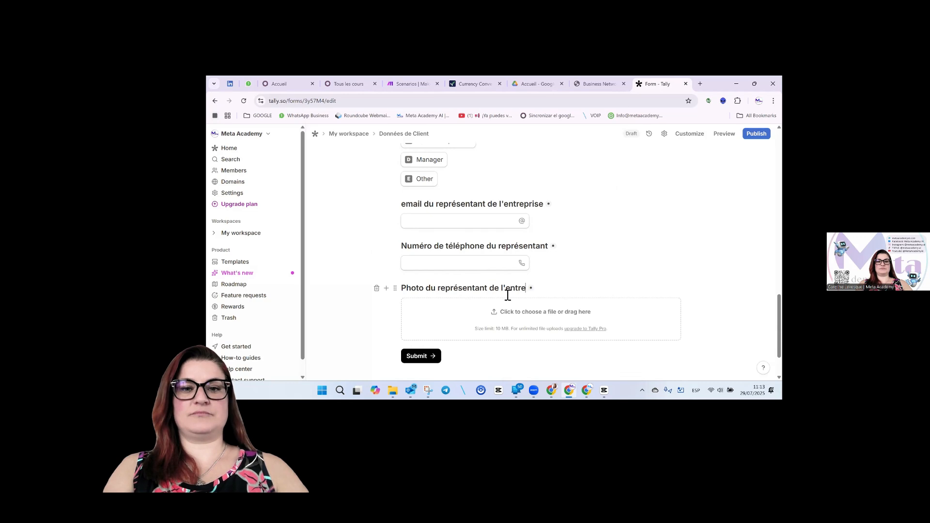
type("prise")
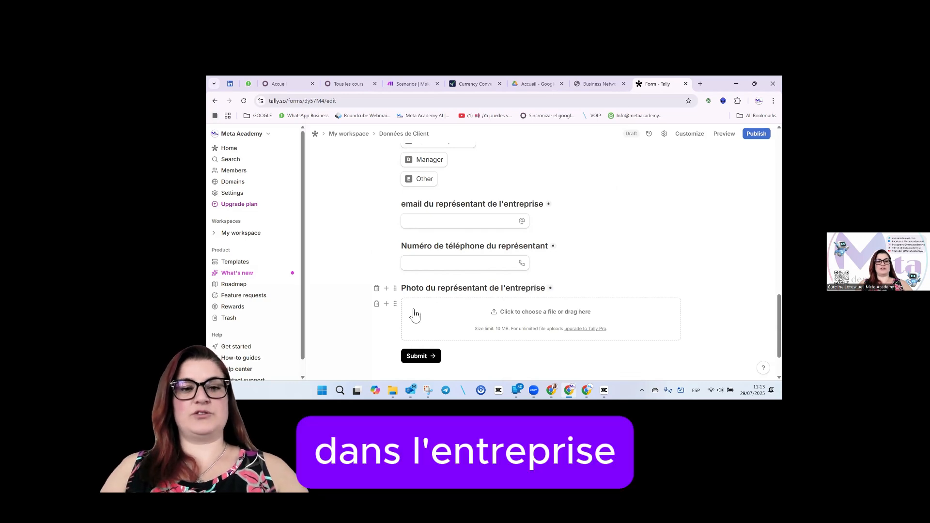
Add a new Page 3 after the photo upload question.
left_click(387, 305)
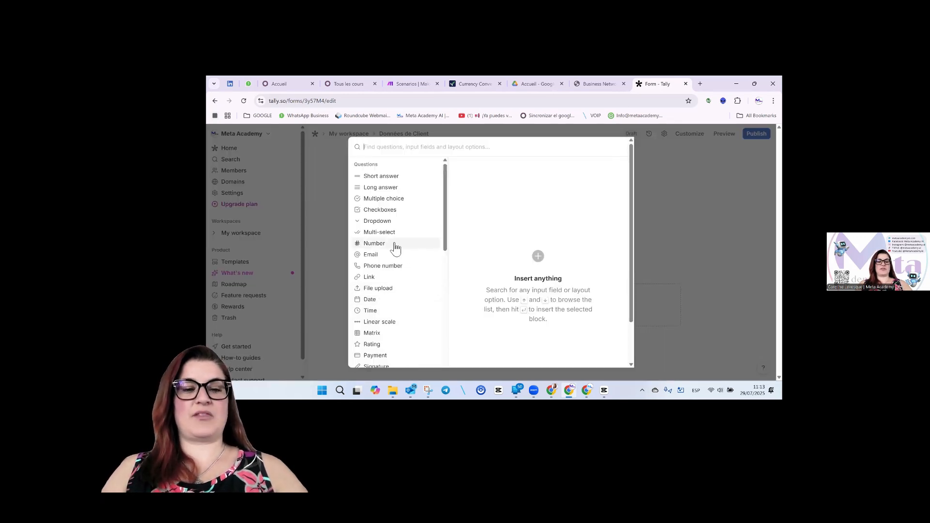
scroll(380, 301, "down", 2)
scroll(378, 307, "up", 1)
scroll(399, 257, "down", 1)
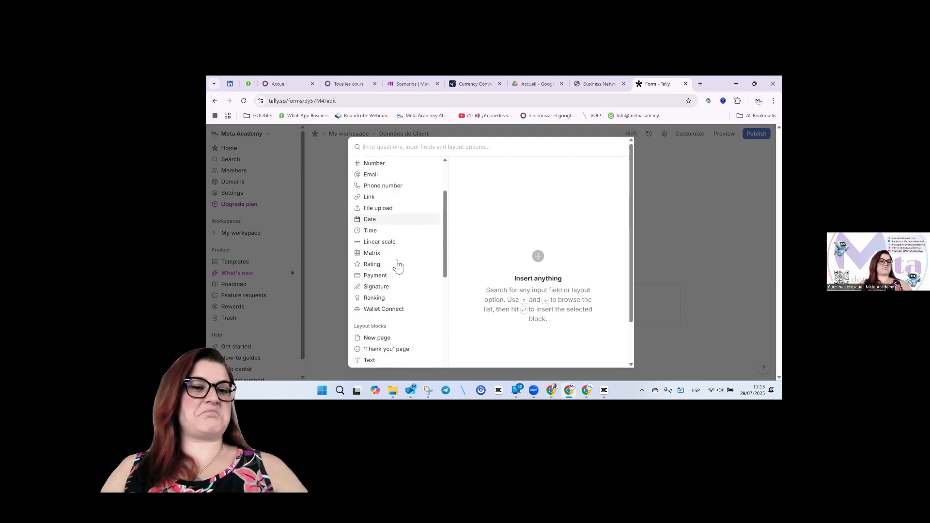
scroll(397, 265, "down", 1)
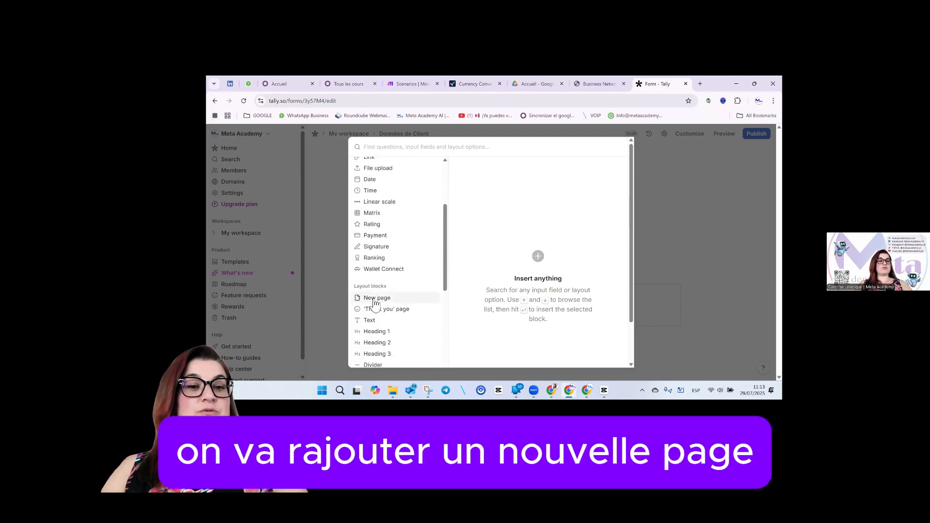
mouse_move(374, 303)
left_click(606, 171)
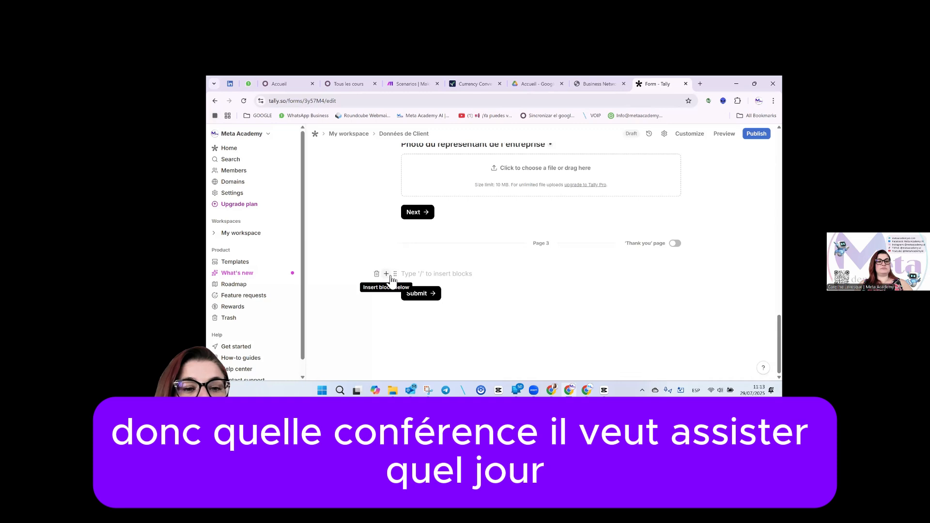
Insert a matrix question on Page 3.
left_click(387, 274)
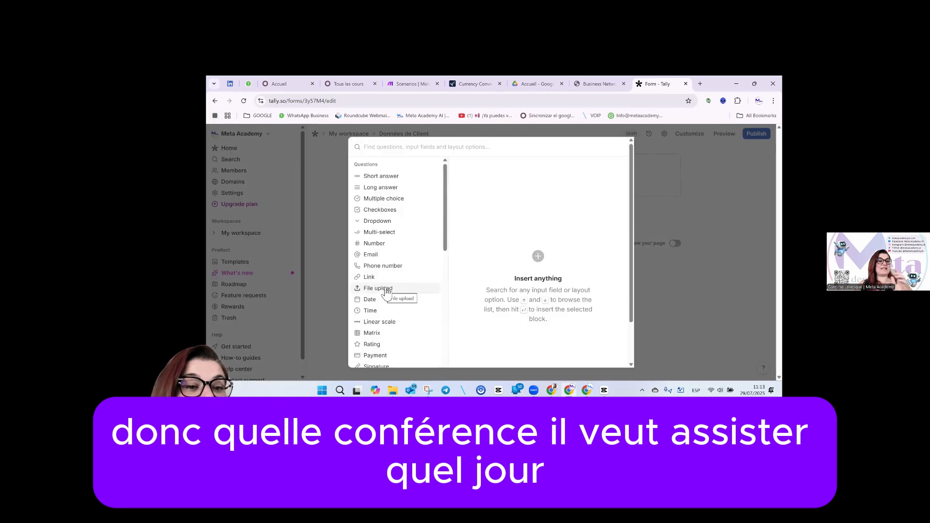
mouse_move(376, 334)
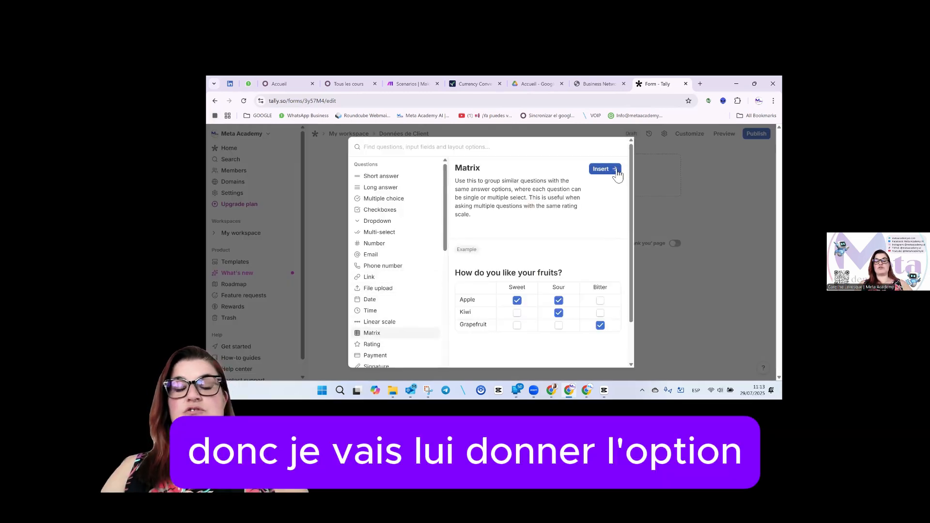
left_click(617, 170)
Title the matrix "Quels conférence assisterez-vous?" with columns Vendredi, Samedi and Dimanche.
type("Quel")
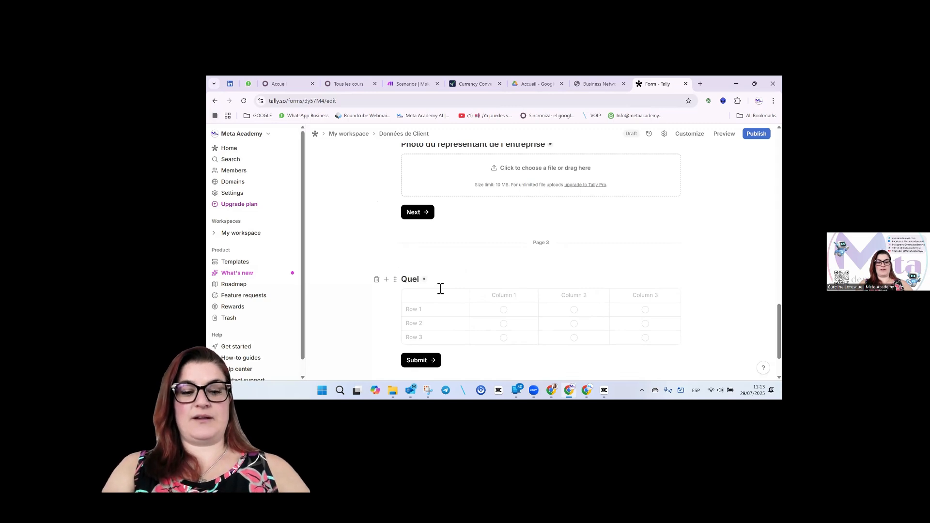
type("s co")
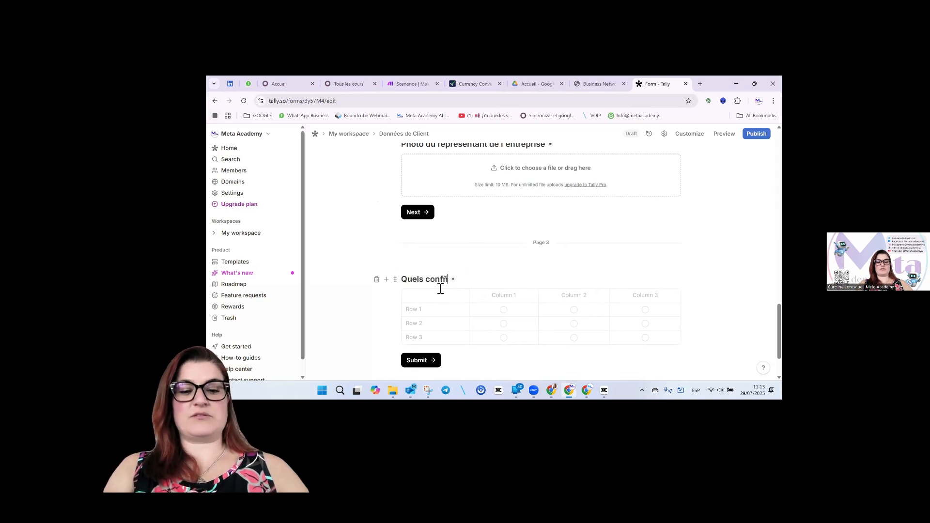
type("nféren")
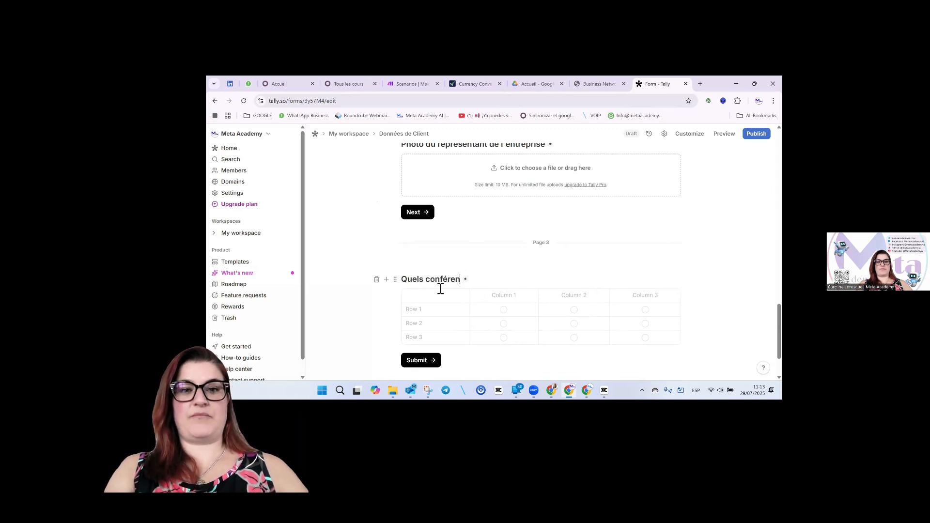
type("ce as")
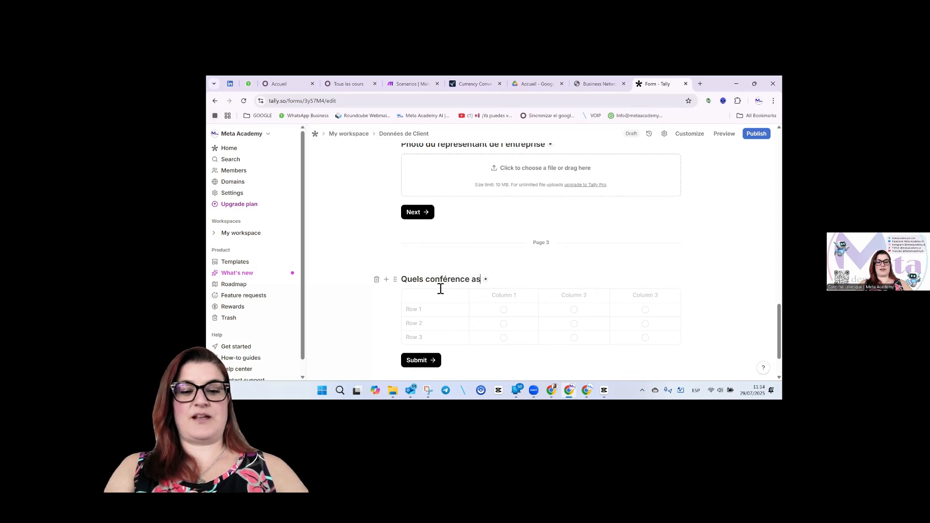
type("sisterai vous")
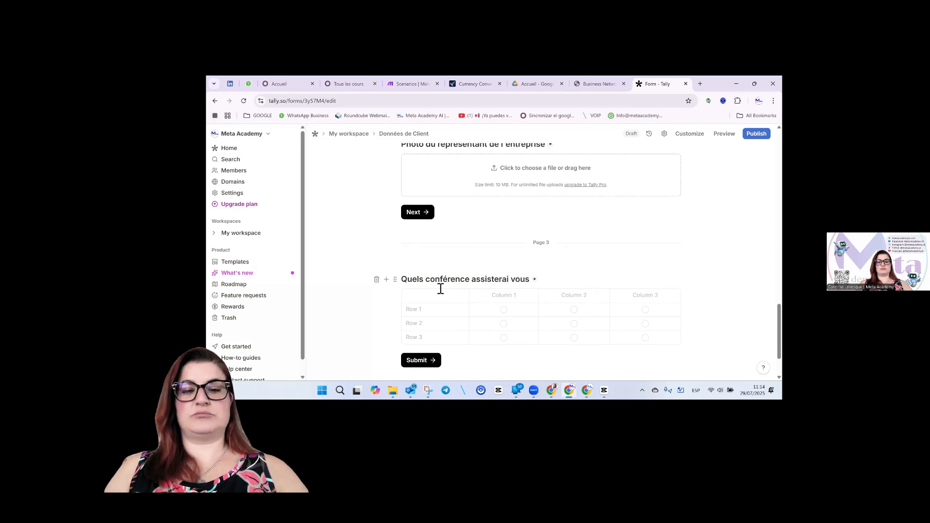
key("BackSpace")
key("BackSpace")
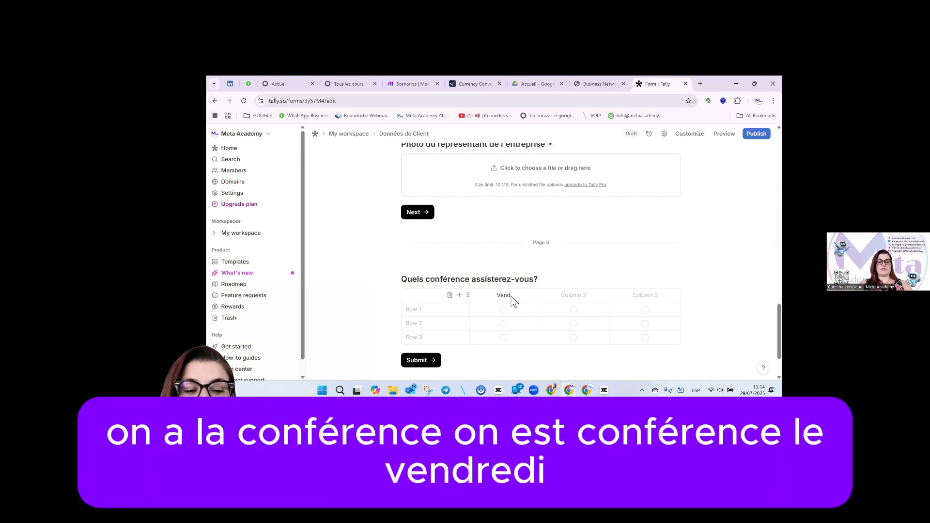
type("di")
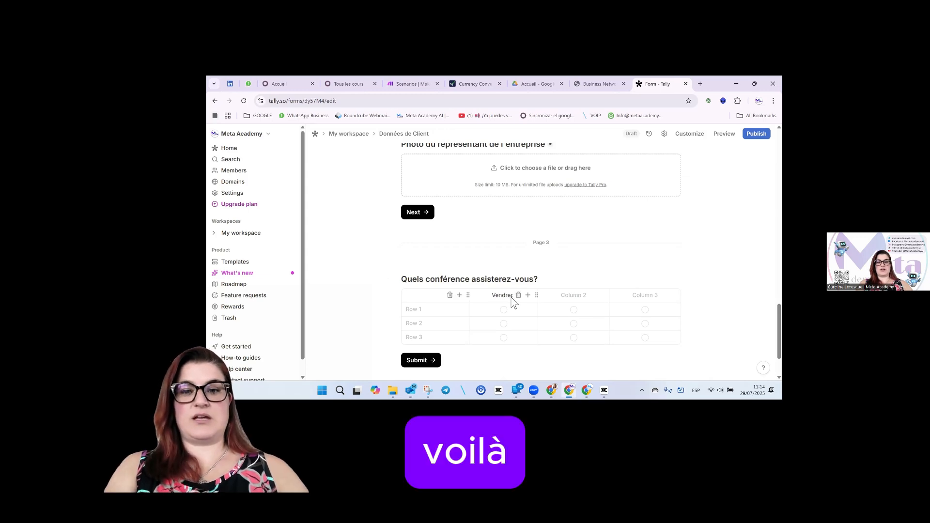
type("Samedi")
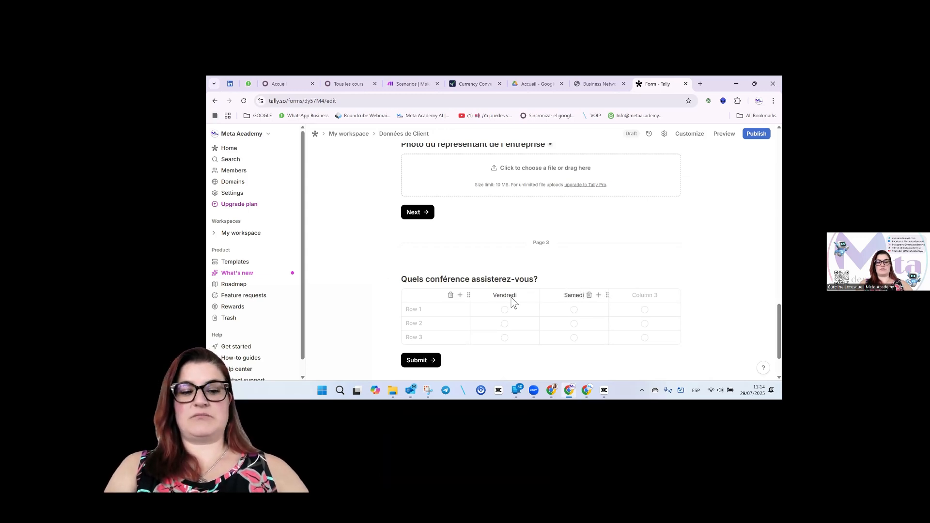
key("Tab")
type("Dimancha")
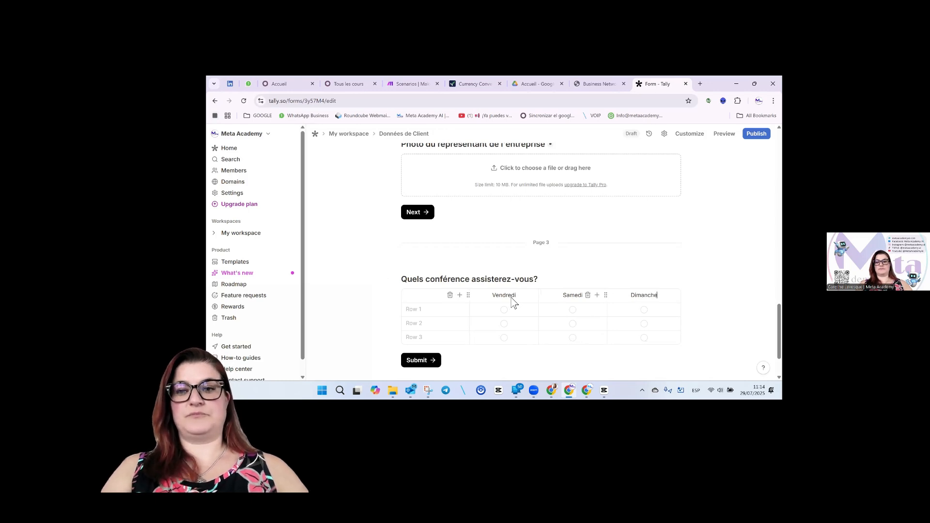
Label the matrix rows Bien-être, L'IA and Automatization, removing the extra rows.
left_click(428, 312)
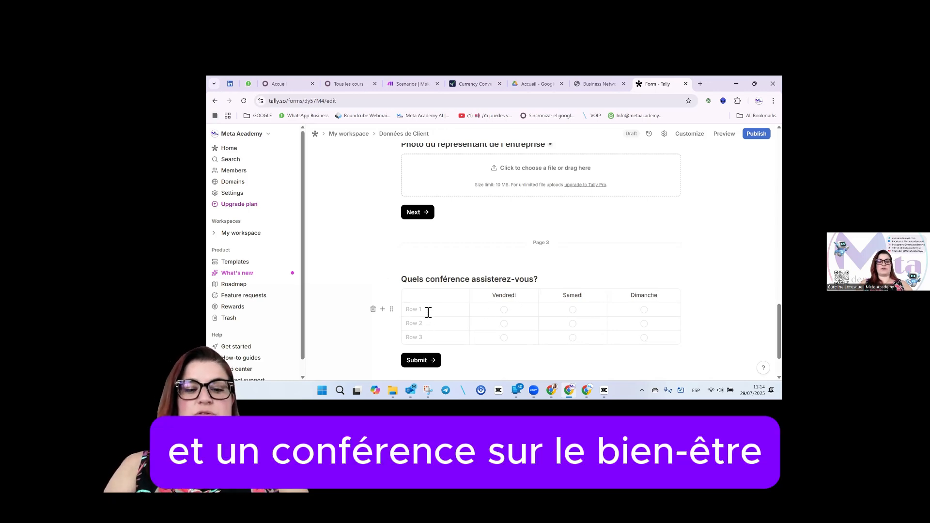
type("Bien-être")
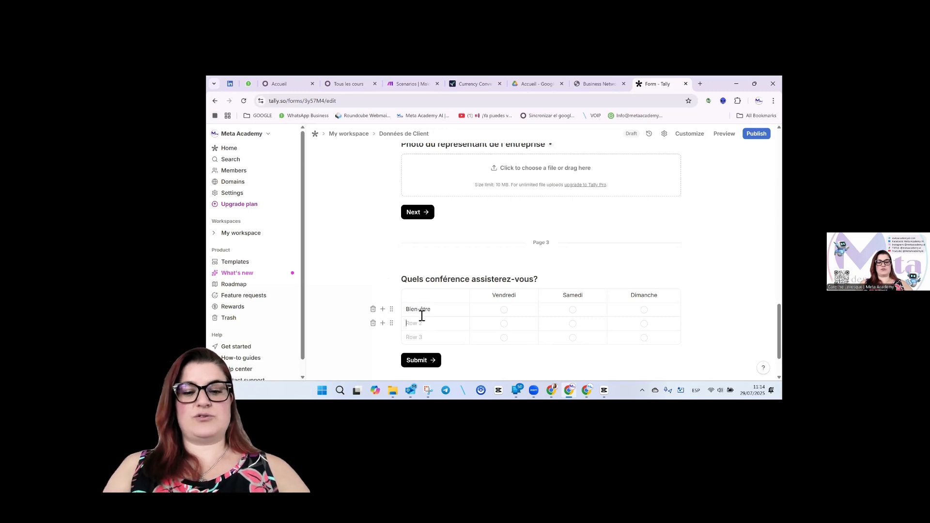
type("L'IA")
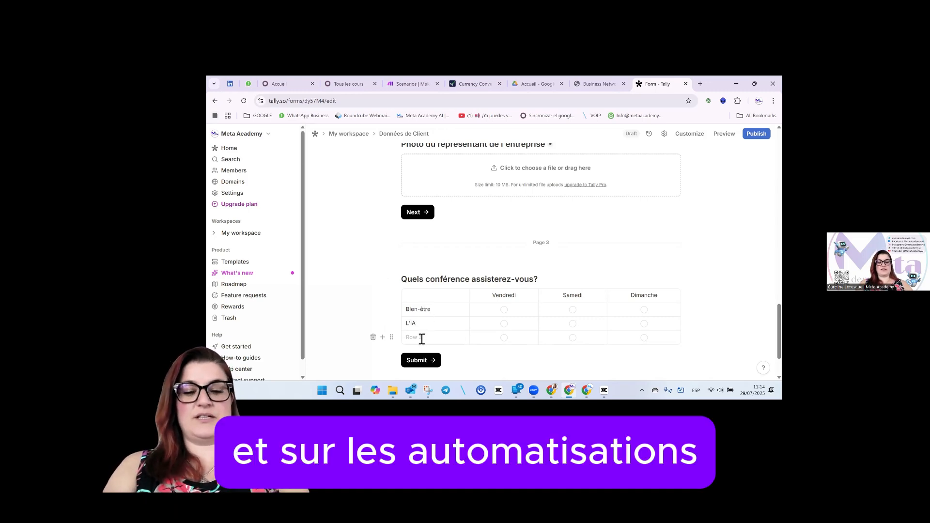
left_click(422, 339)
type("Automatization")
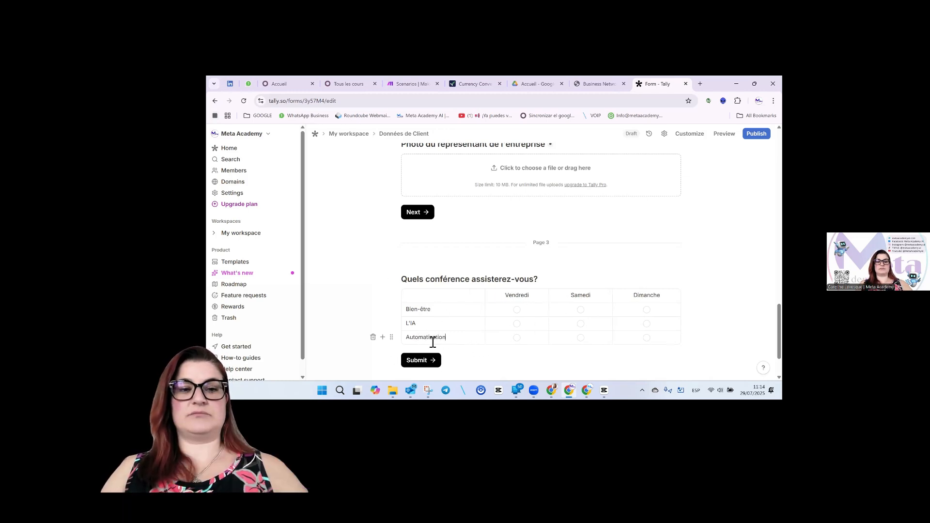
left_click(383, 338)
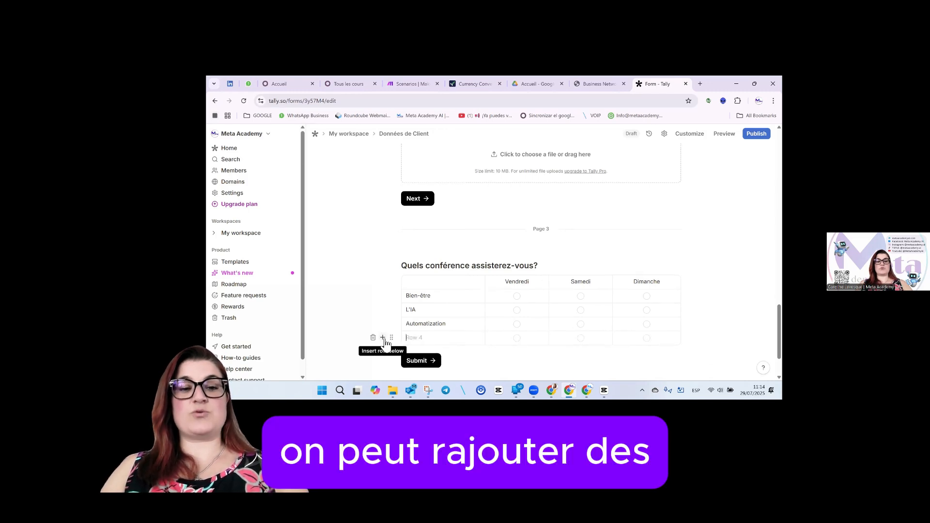
left_click(384, 338)
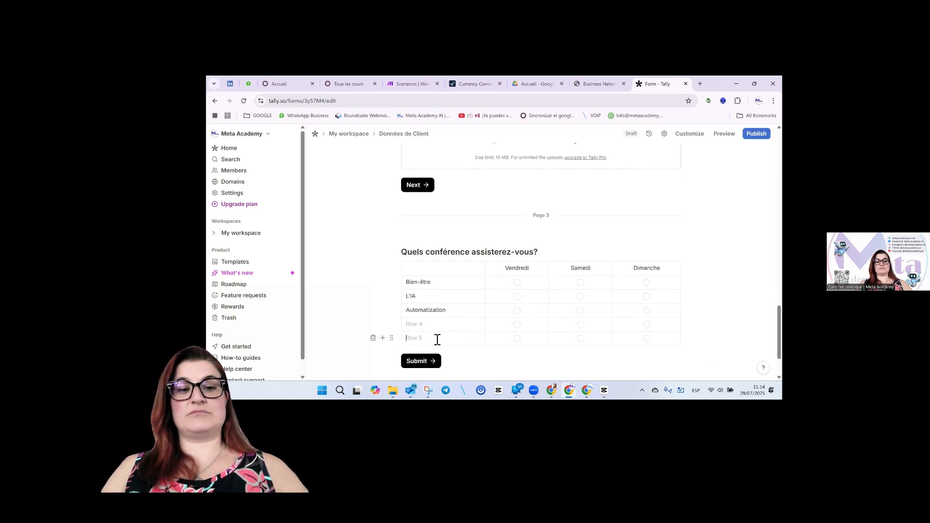
left_click(373, 337)
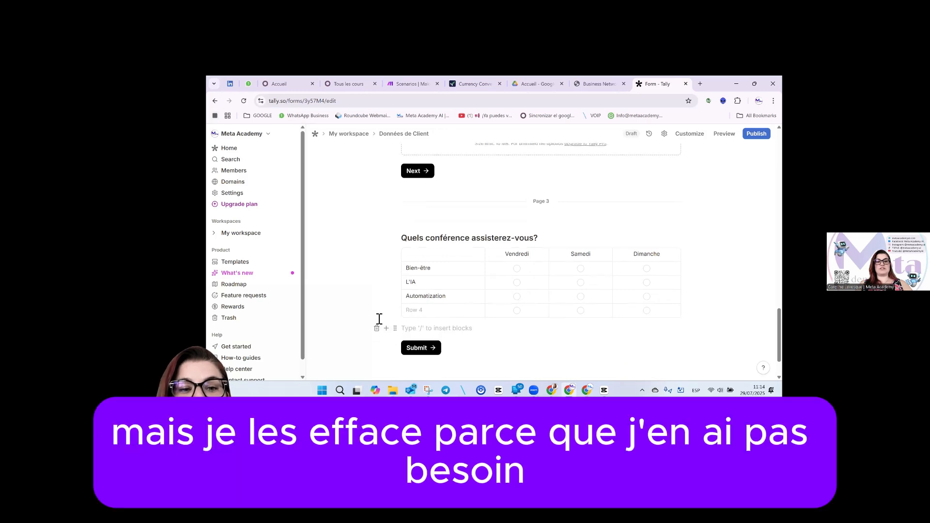
left_click(373, 310)
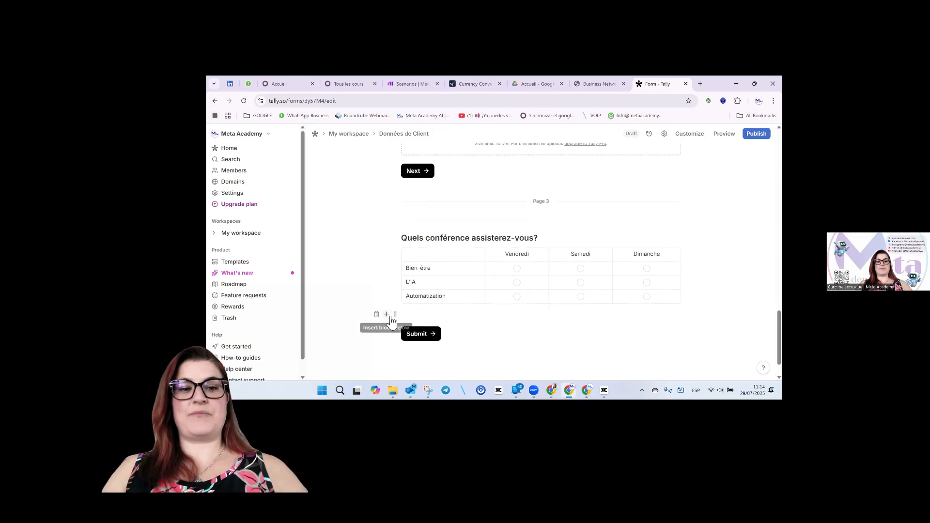
Browse the insertable blocks below the matrix and dismiss the list without adding one.
left_click(384, 315)
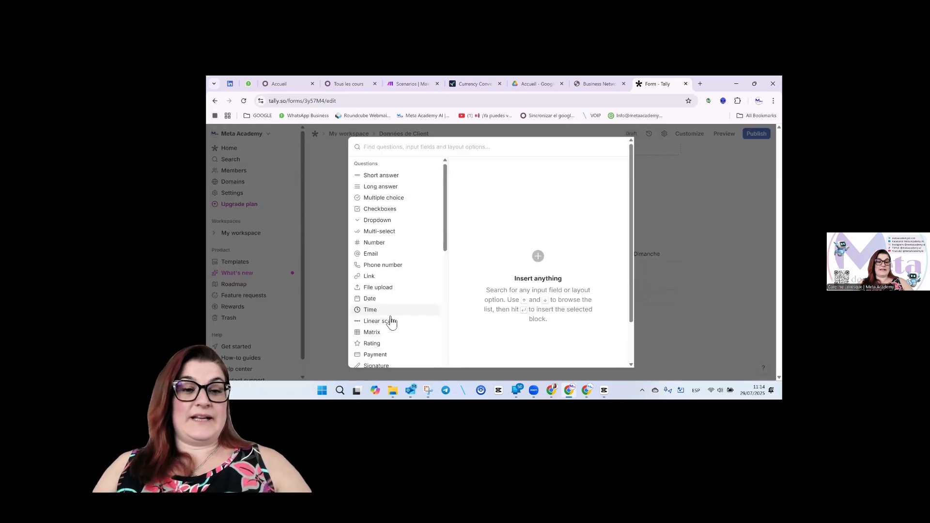
scroll(391, 321, "down", 4)
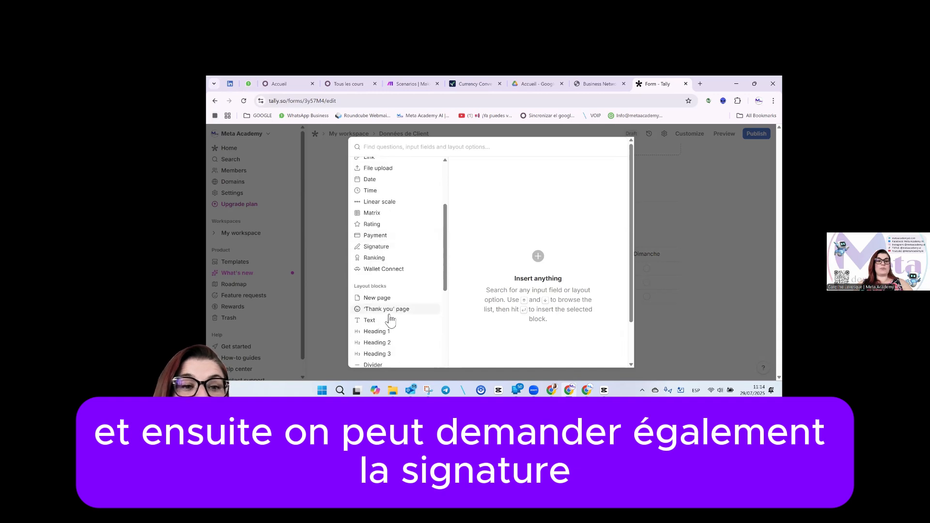
scroll(391, 321, "up", 5)
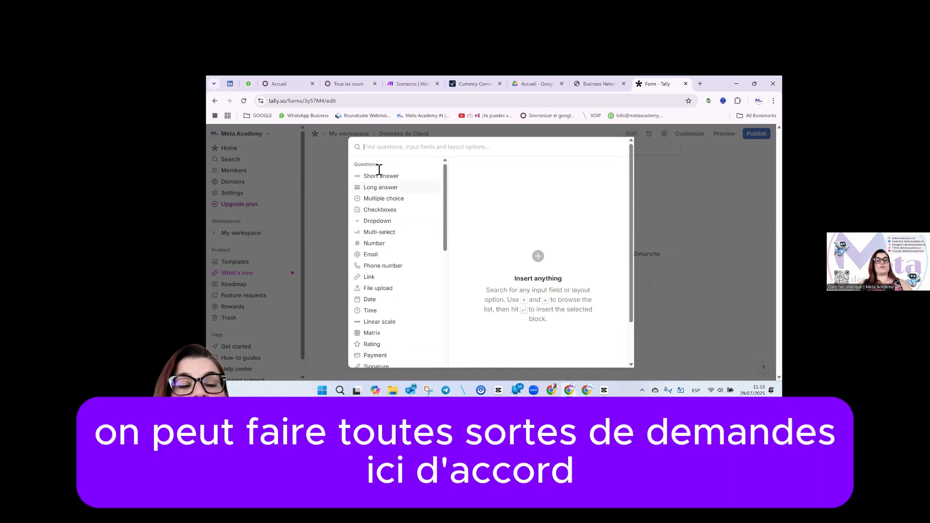
scroll(378, 350, "down", 2)
scroll(378, 350, "down", 10)
scroll(378, 350, "up", 10)
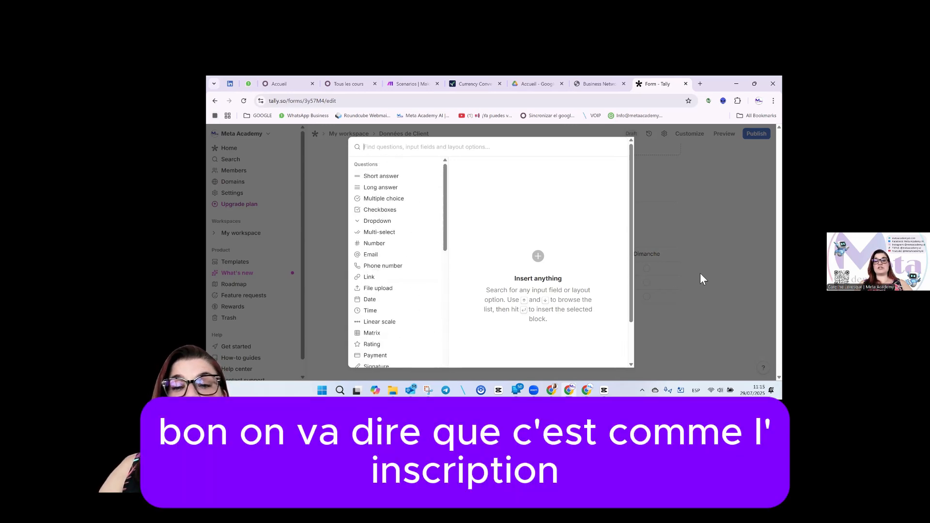
left_click(684, 285)
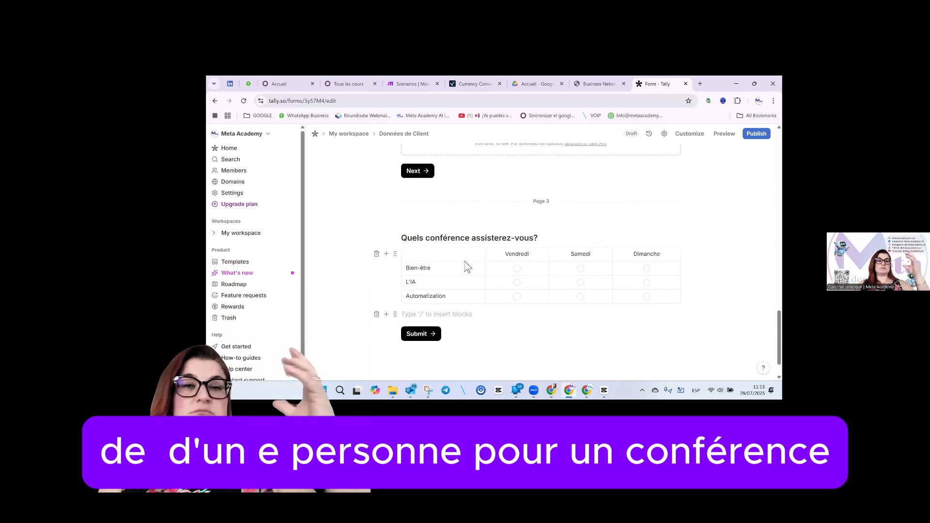
Replace the form title "Données de Client" with "Inscription pour le Sommet".
scroll(473, 274, "up", 4)
scroll(479, 281, "up", 15)
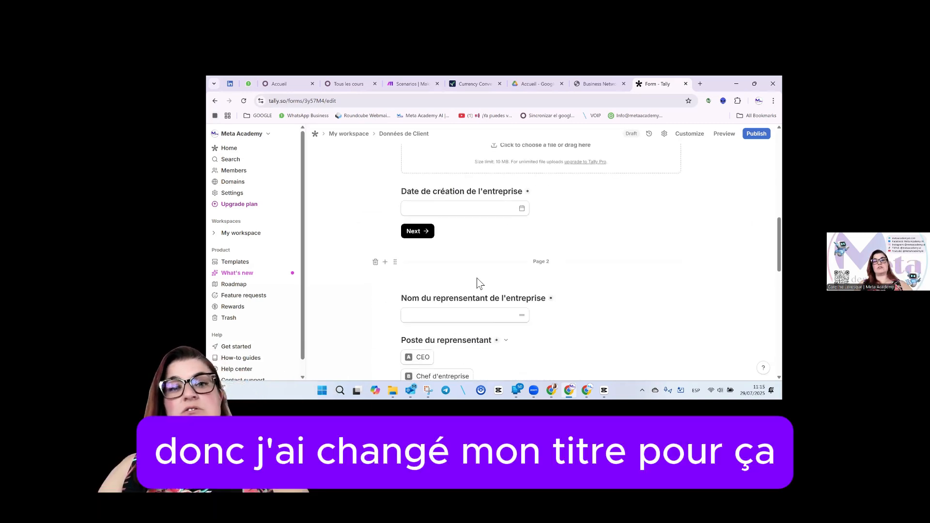
left_click_drag(548, 214, 404, 217)
type("Inscript")
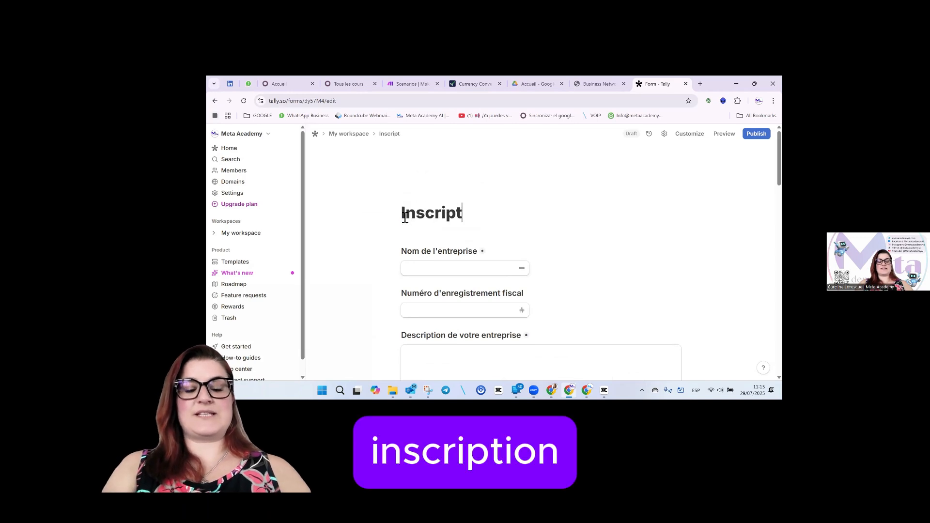
type("ion pour ")
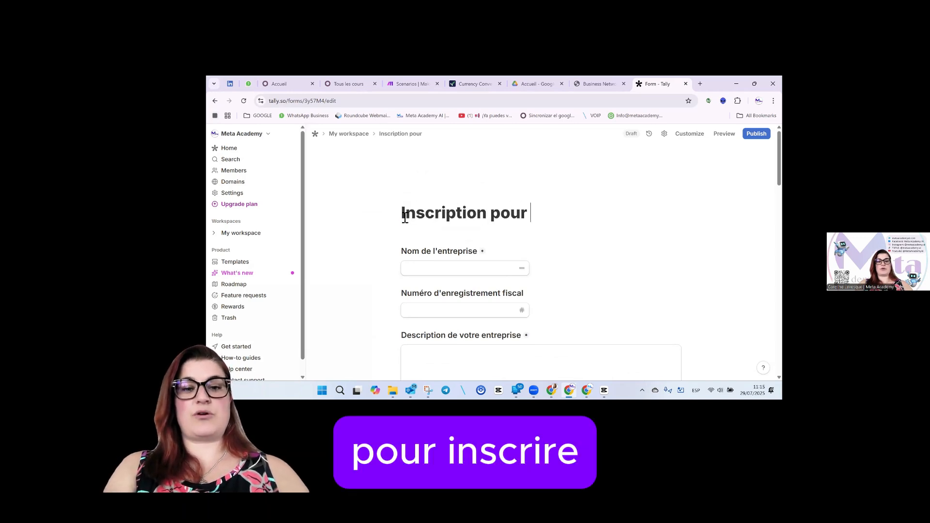
type("le Sommet")
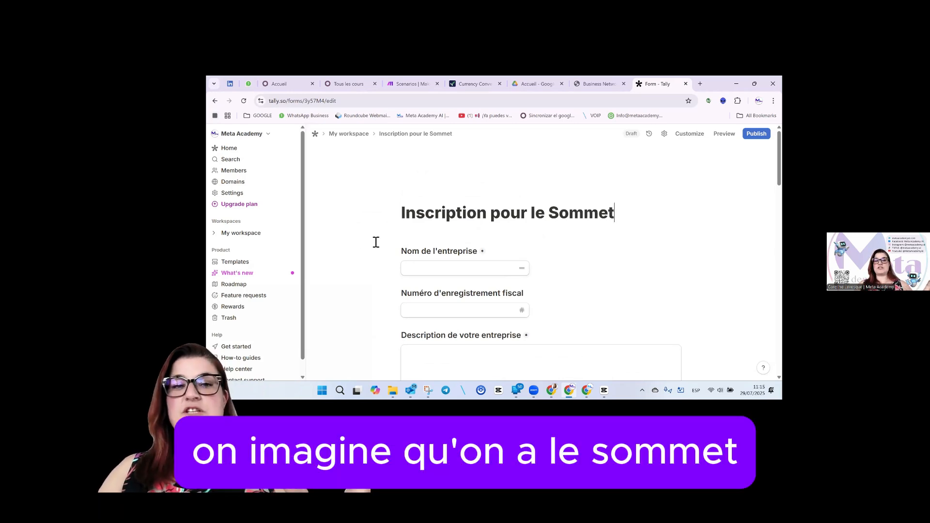
Add a logo to the form using image 2 from the Meta Language Academy logo folder.
left_click(422, 194)
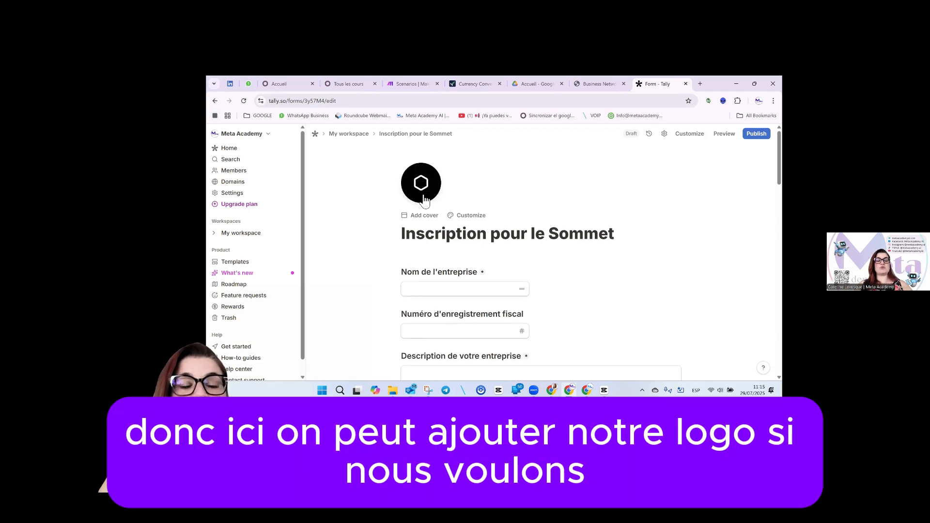
left_click(424, 200)
left_click(485, 250)
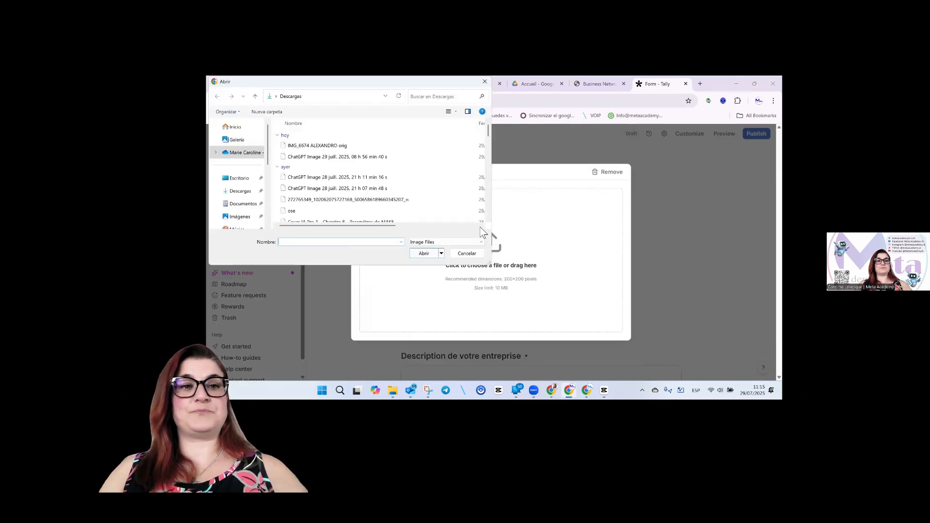
left_click(239, 178)
double_click(322, 151)
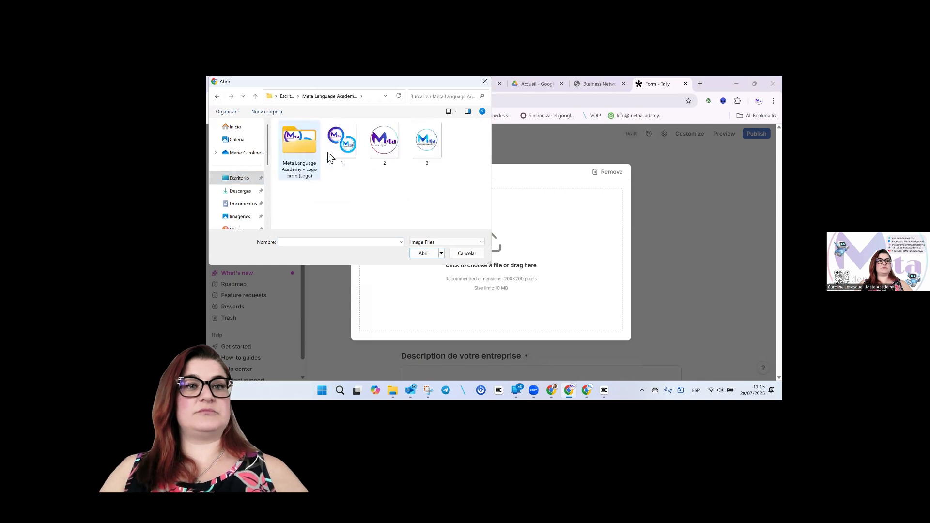
left_click(391, 151)
left_click(425, 253)
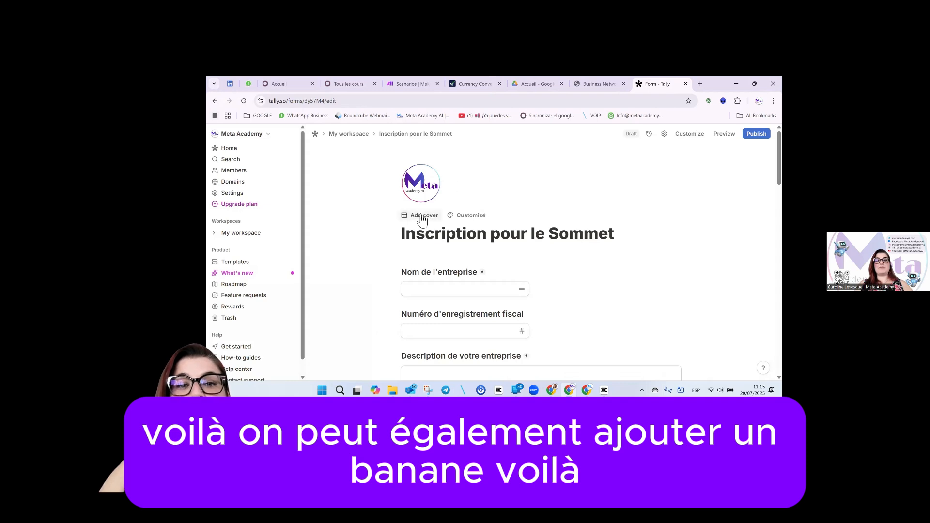
Set the form's cover to the Banner Tally (1) image from the Descargas folder.
left_click(422, 215)
left_click(707, 196)
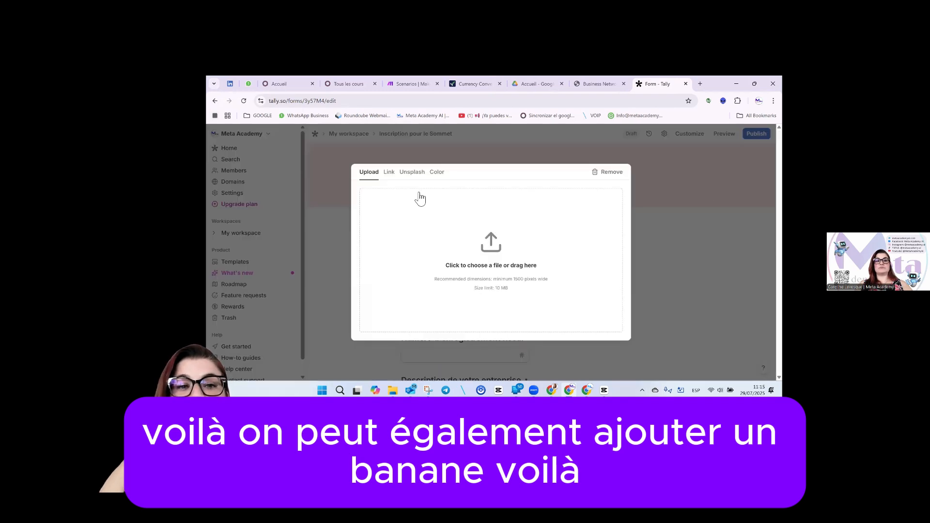
left_click(470, 258)
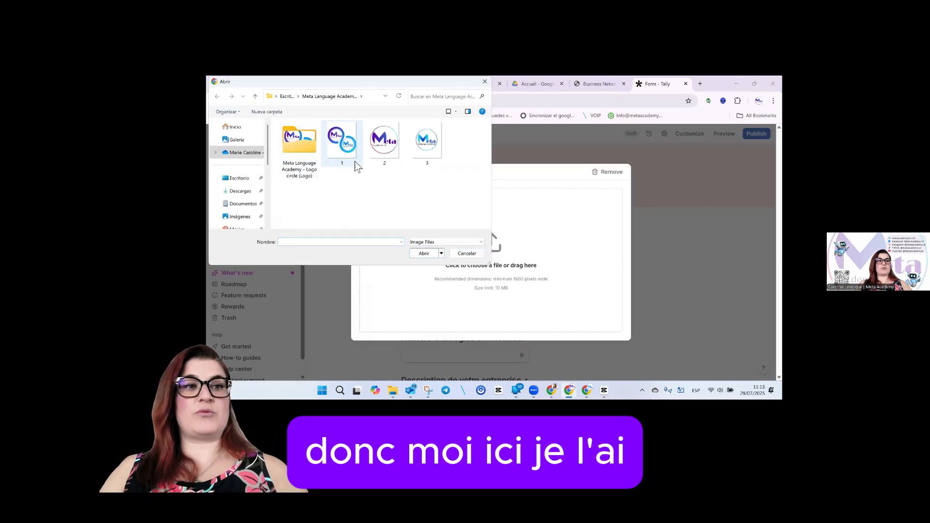
left_click(240, 191)
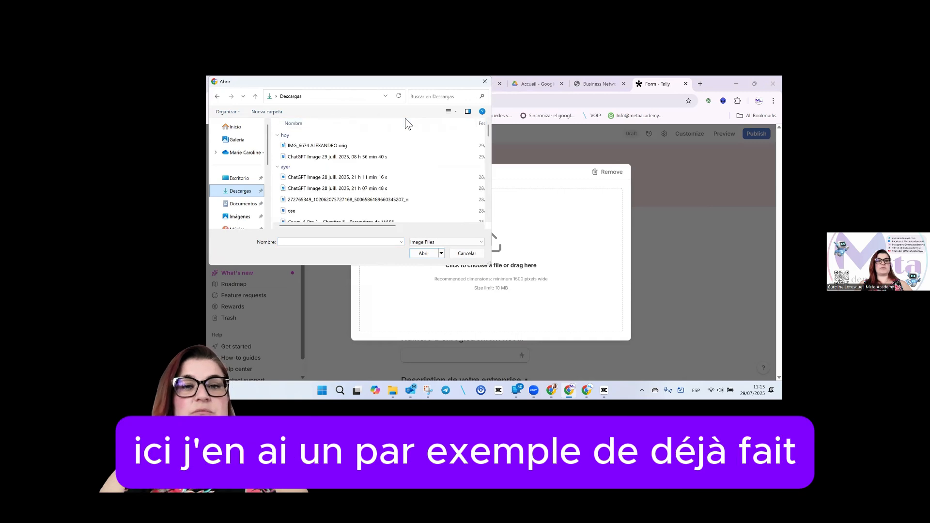
left_click(447, 99)
type("banner")
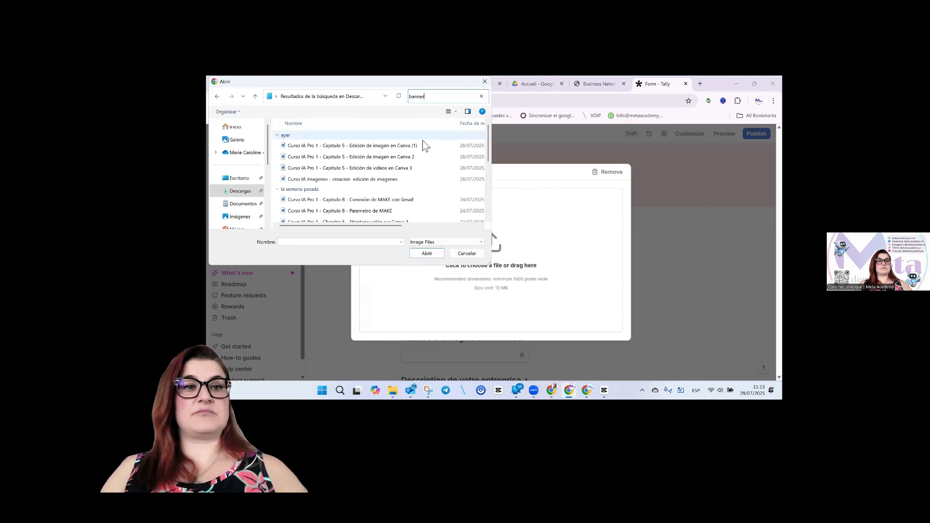
scroll(421, 145, "down", 1)
left_click(345, 208)
left_click(426, 253)
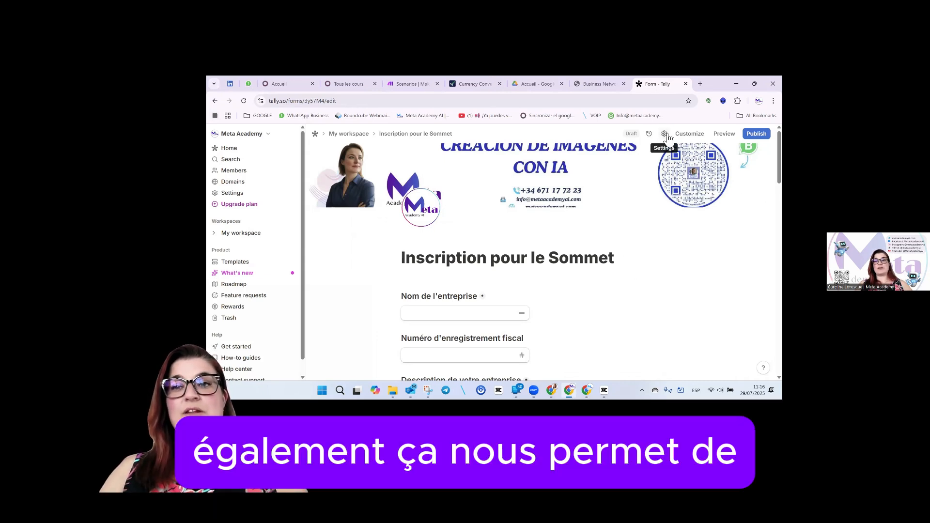
In form settings, switch on the Progress bar, leaving Redirect on completion off.
left_click(665, 134)
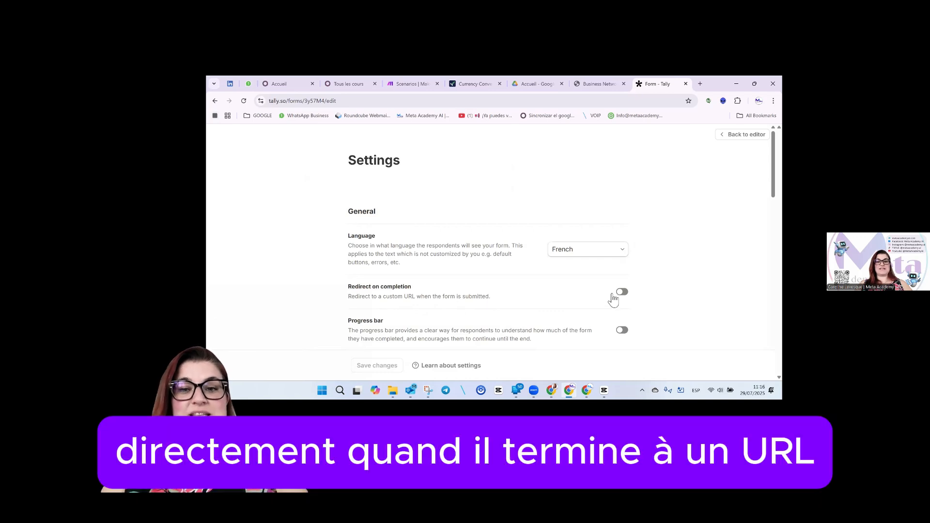
left_click(623, 293)
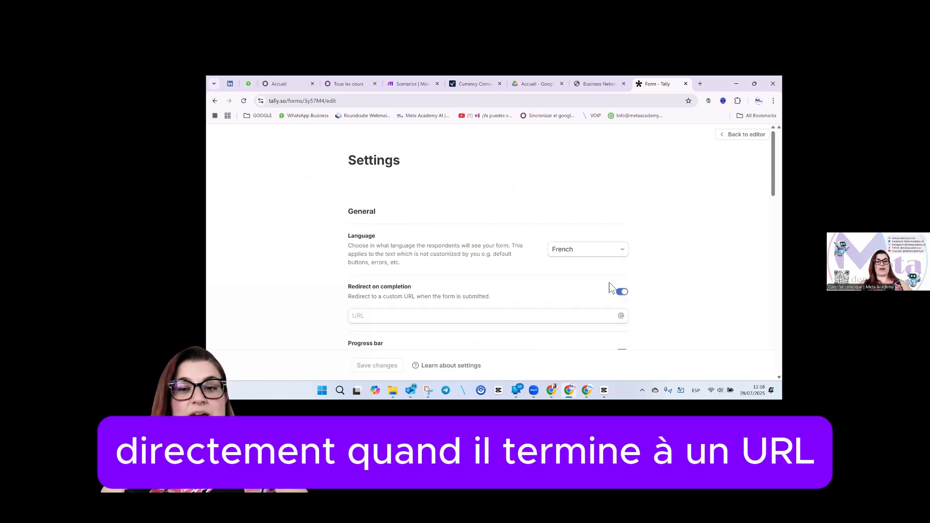
left_click(622, 292)
scroll(581, 276, "down", 2)
left_click(624, 251)
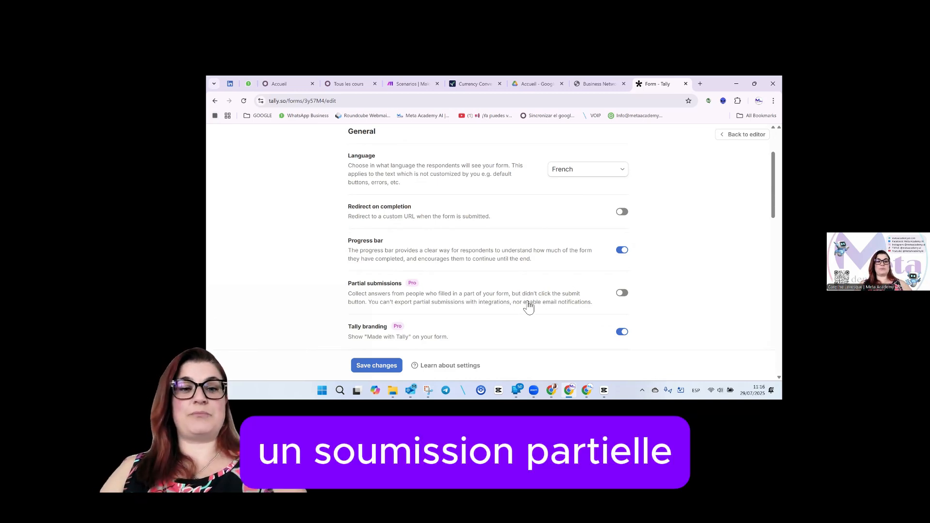
scroll(520, 320, "down", 1)
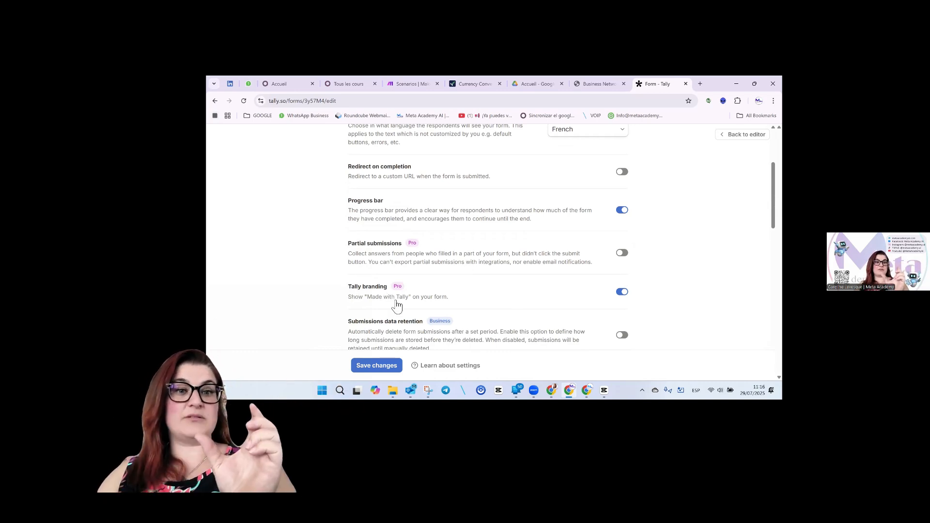
scroll(531, 303, "down", 1)
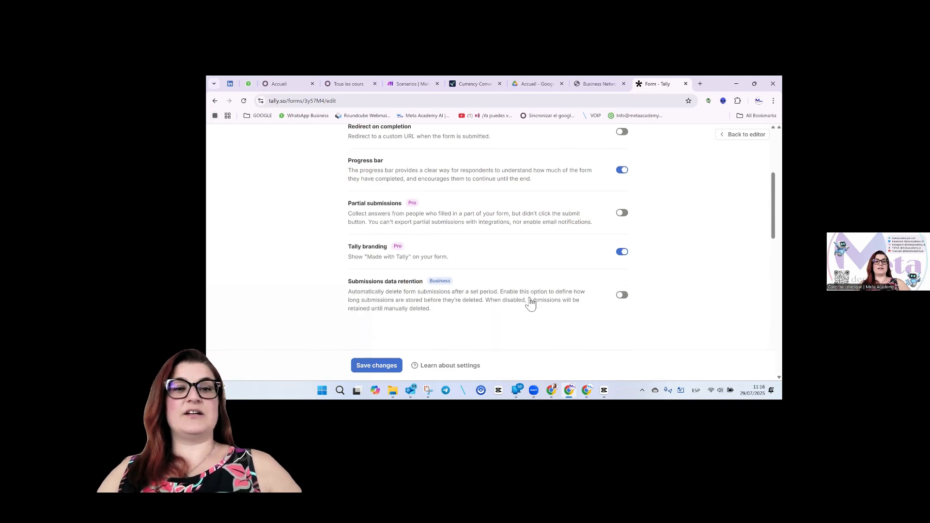
scroll(399, 292, "down", 3)
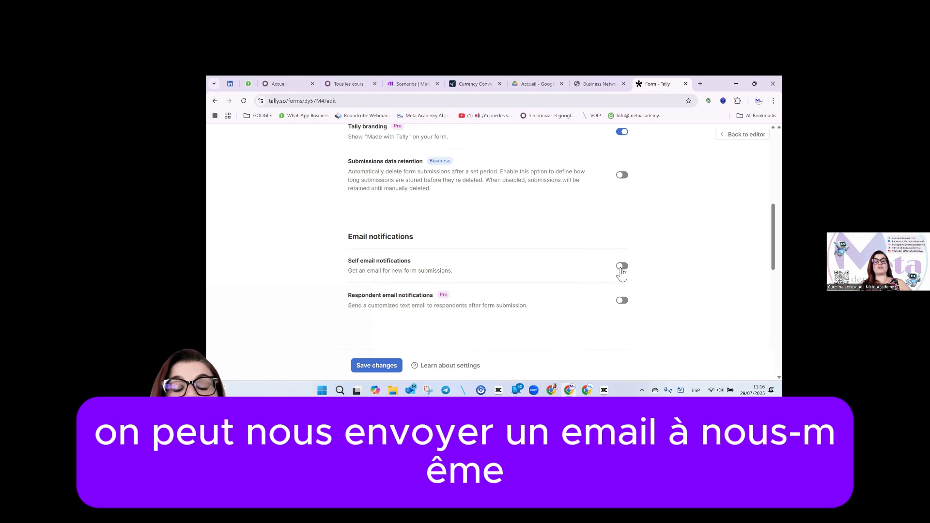
left_click(623, 267)
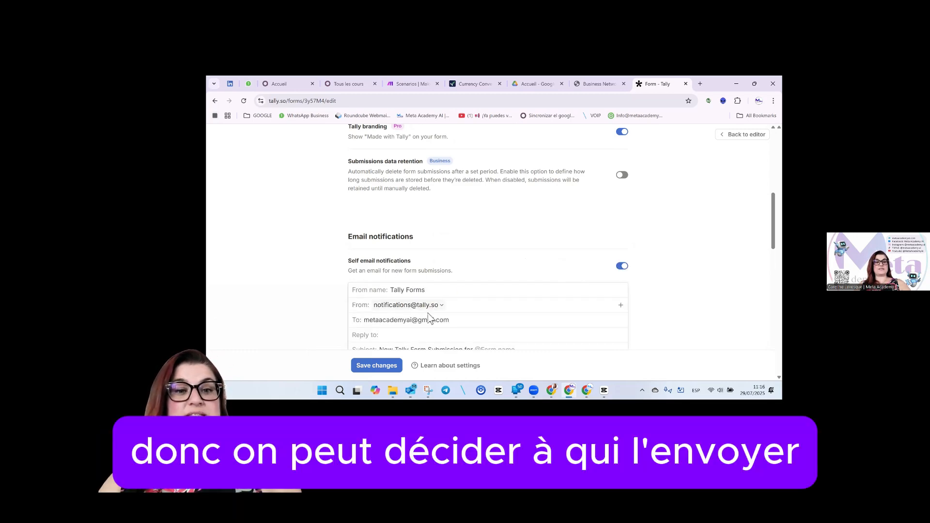
left_click(622, 267)
scroll(550, 268, "down", 1)
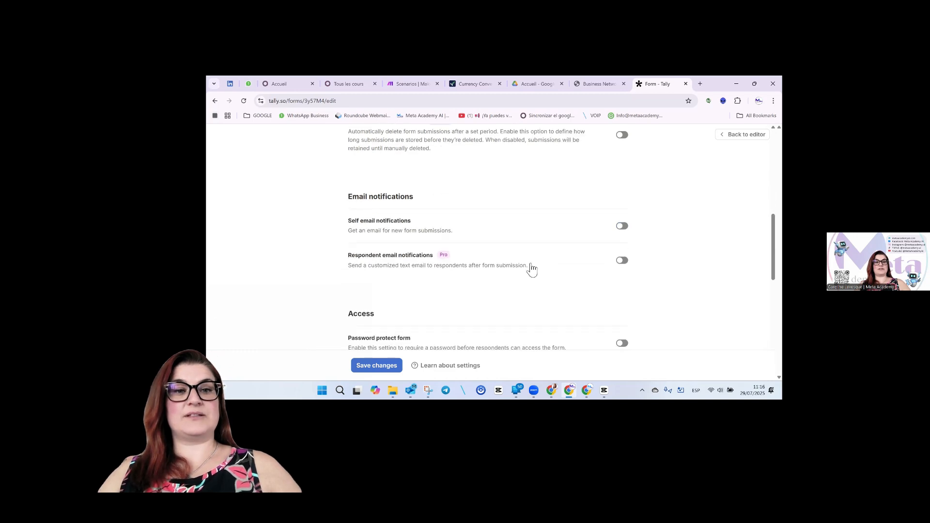
scroll(528, 271, "down", 2)
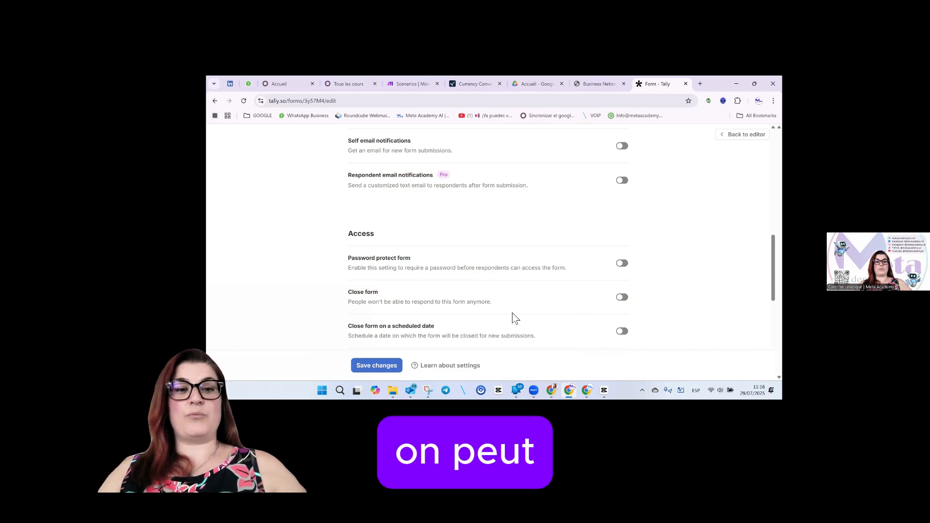
left_click(622, 298)
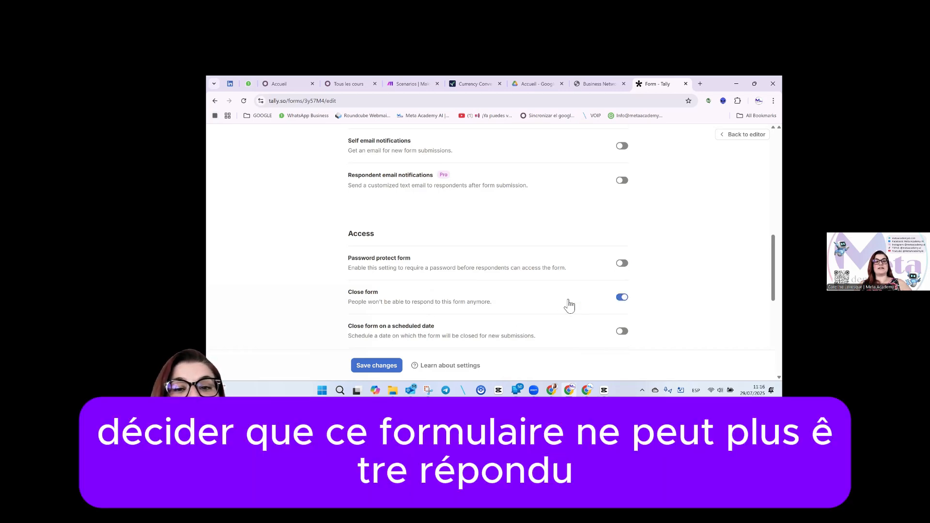
left_click(623, 299)
scroll(504, 294, "down", 1)
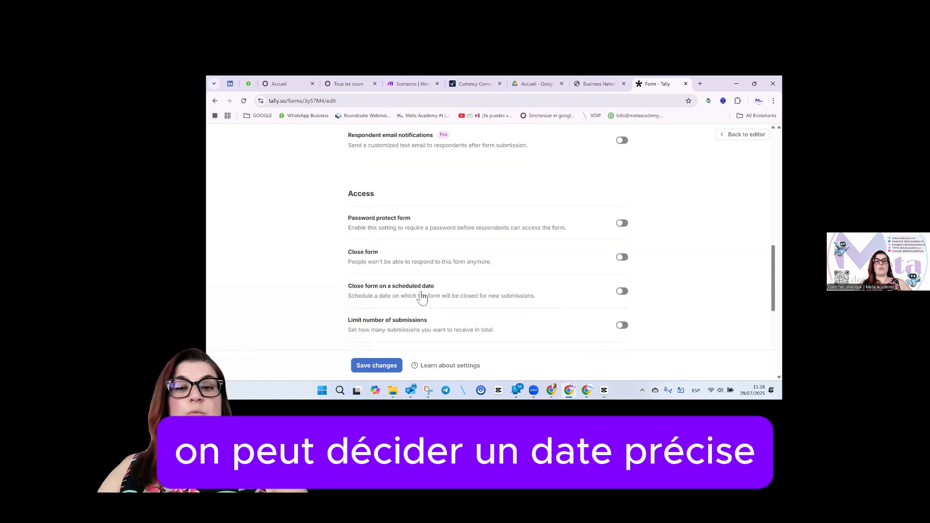
Turn on scheduled closing with the GMT-05:00 America/Toronto timezone.
left_click(623, 294)
left_click(600, 315)
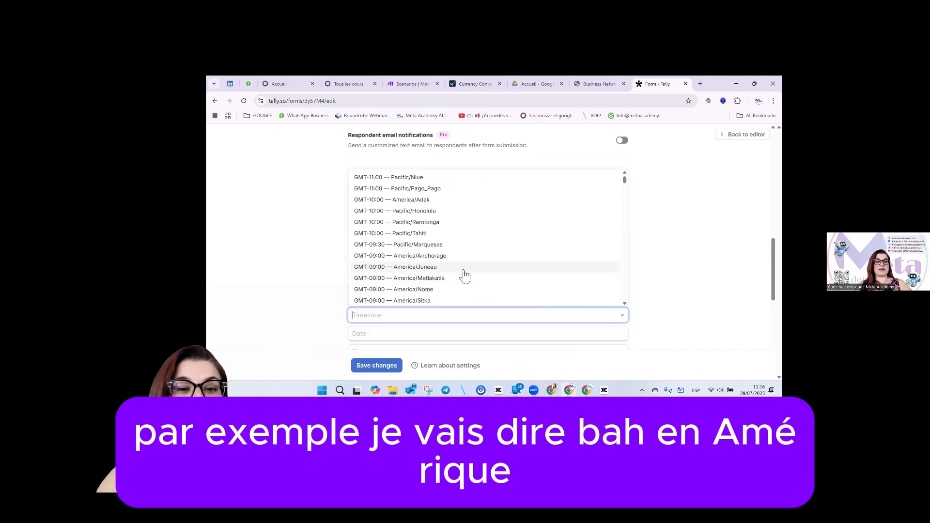
scroll(464, 275, "down", 5)
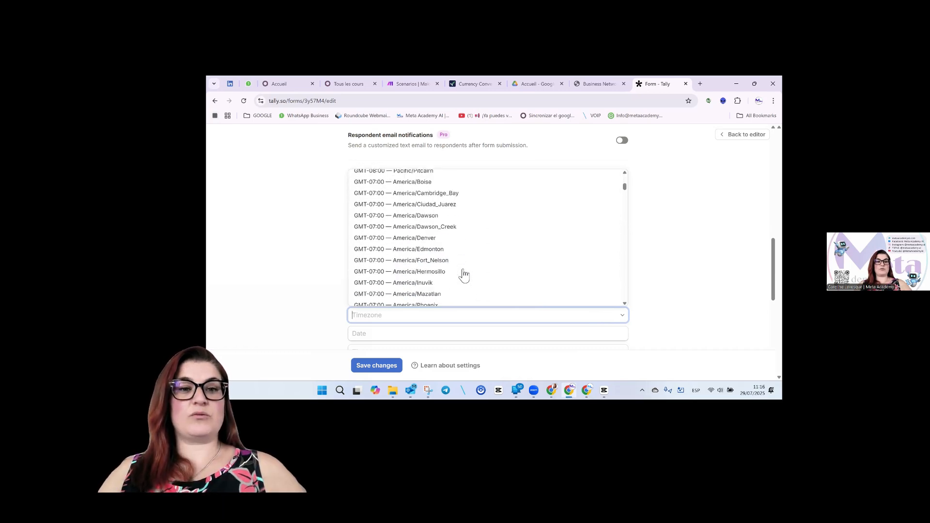
scroll(464, 275, "down", 1)
scroll(464, 275, "down", 8)
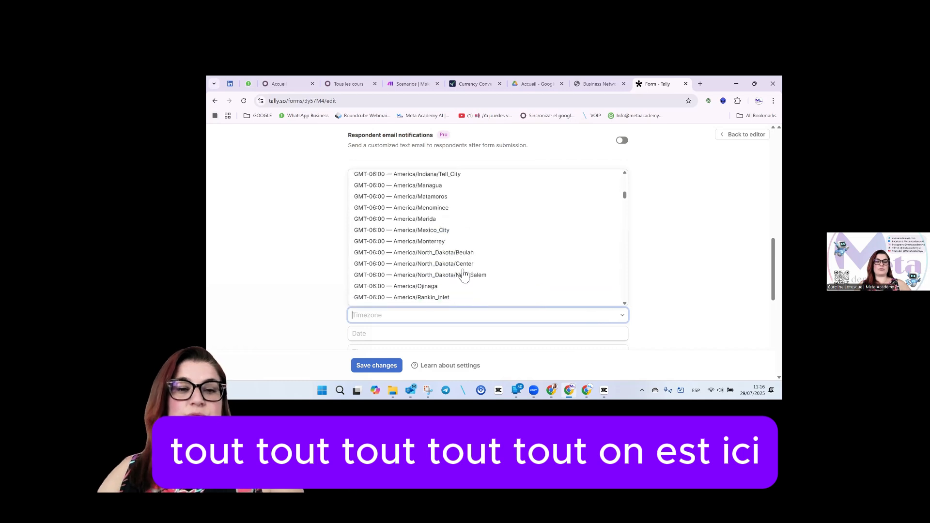
scroll(465, 275, "down", 10)
scroll(464, 275, "down", 3)
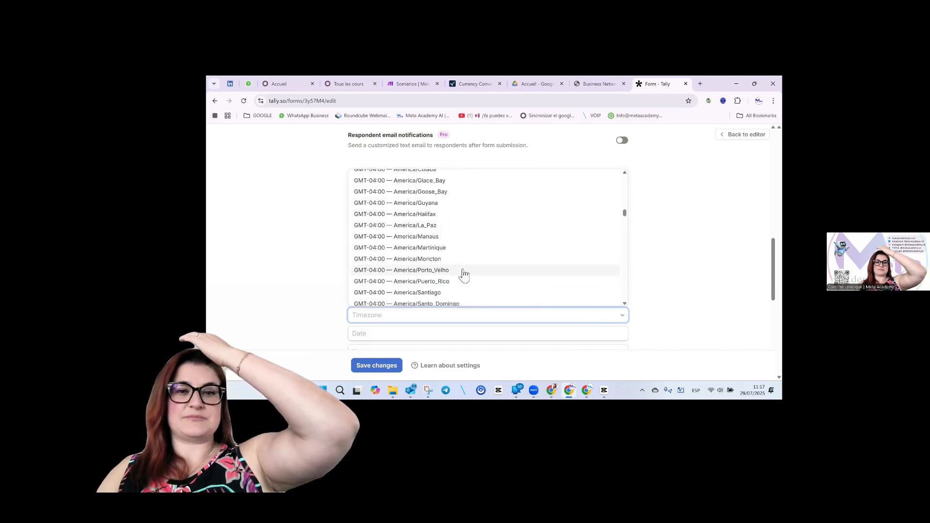
scroll(464, 276, "down", 1)
scroll(464, 275, "down", 1)
scroll(464, 275, "up", 2)
scroll(464, 276, "up", 5)
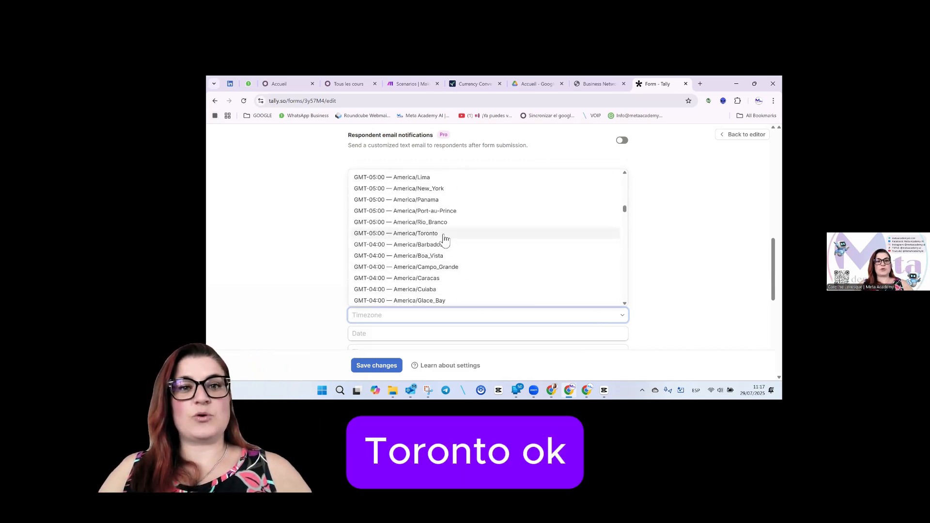
left_click(442, 234)
Set the closing date to Aug 31, 2025, leaving the time blank.
left_click(426, 334)
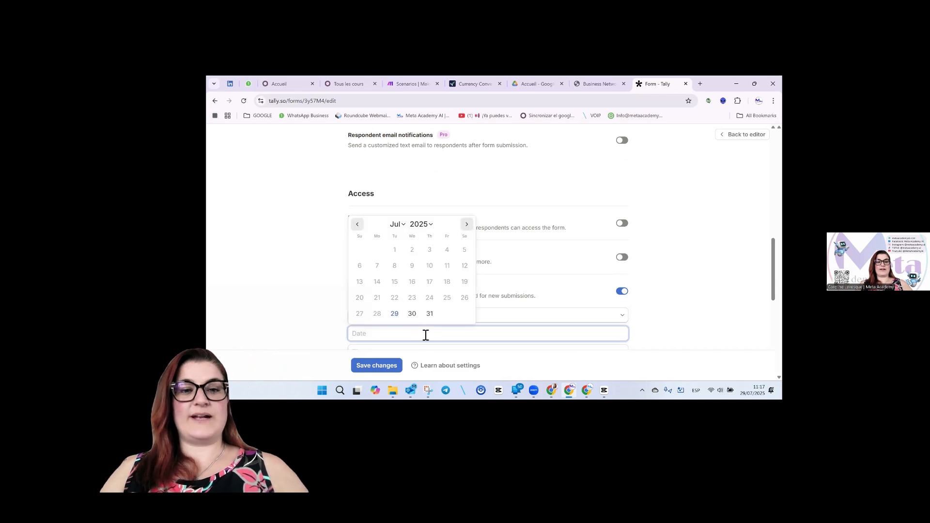
left_click(466, 223)
left_click(360, 313)
scroll(478, 323, "down", 1)
left_click(427, 314)
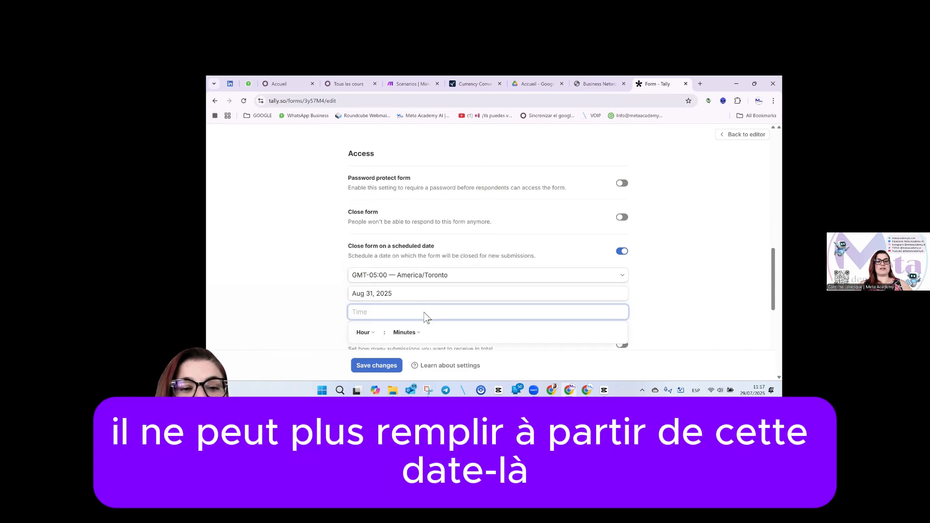
key("Escape")
scroll(538, 281, "down", 2)
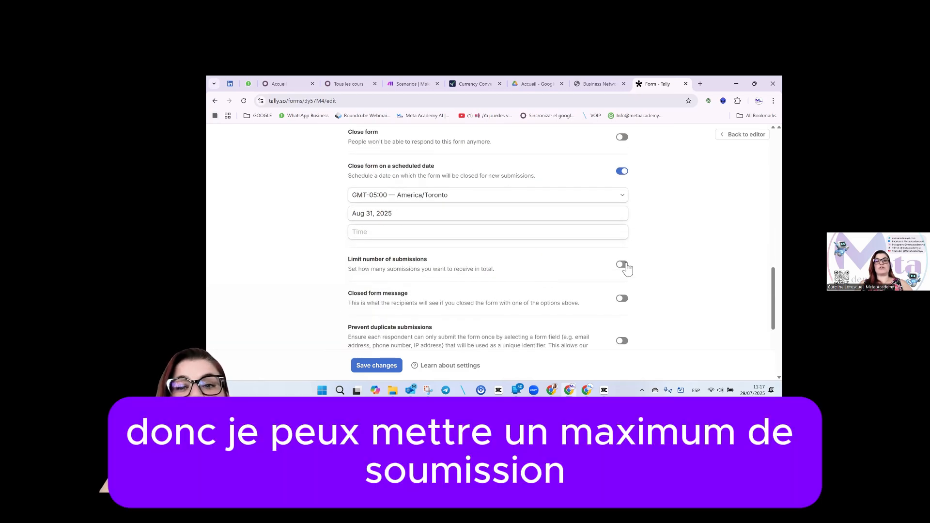
Limit the form to a maximum of 300 submissions.
left_click(626, 267)
left_click(447, 294)
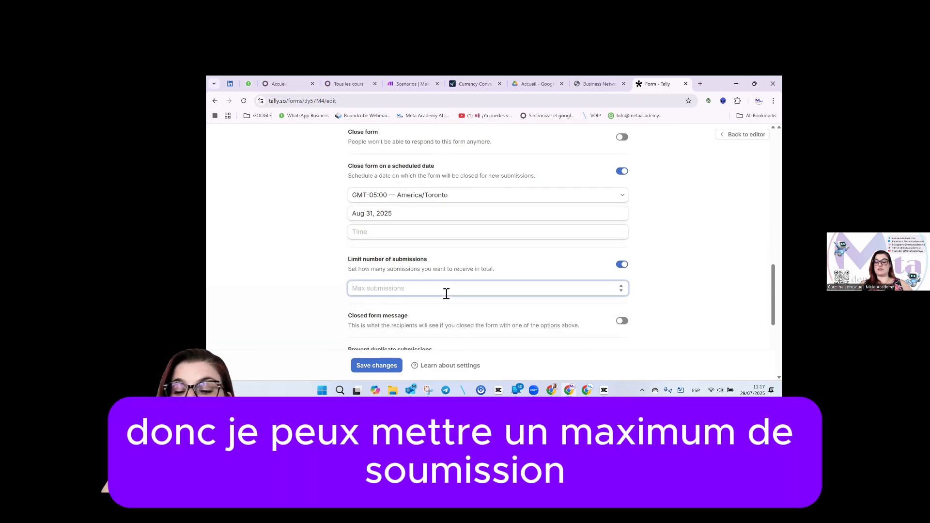
type("300")
left_click(335, 286)
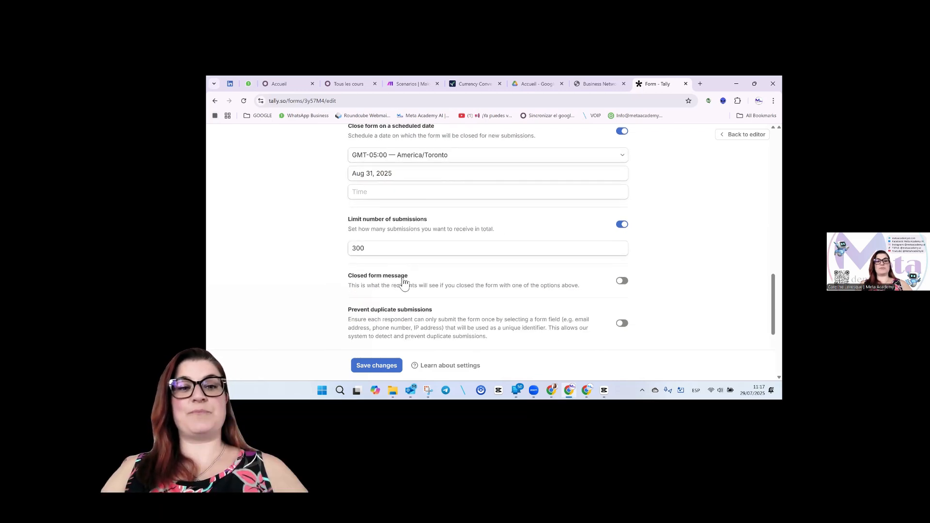
Add a closed-form message titled 'Nos places sont remplis'.
left_click(623, 282)
left_click(512, 309)
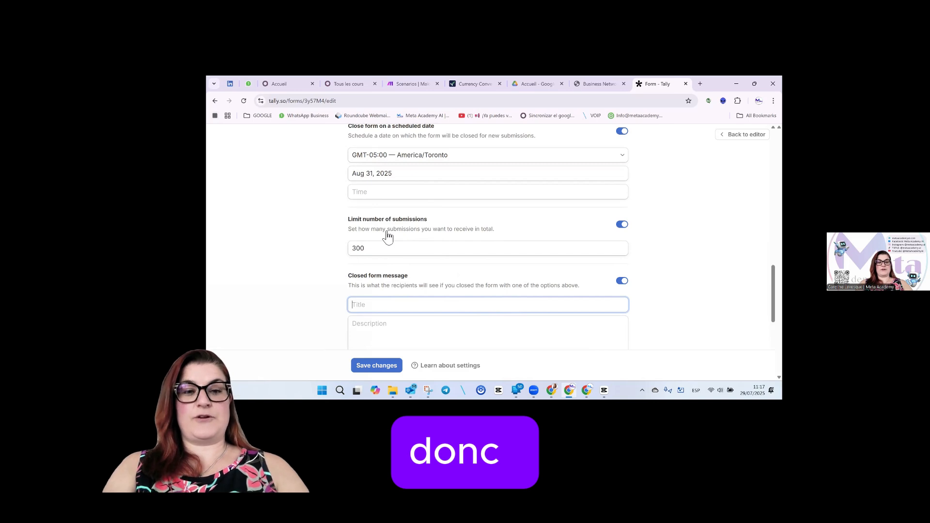
type("Nos place sont")
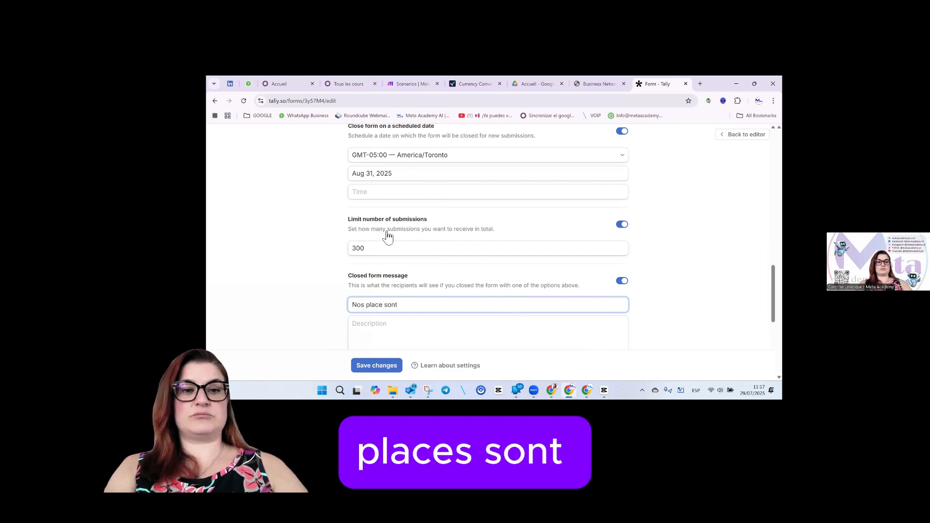
key("BackSpace")
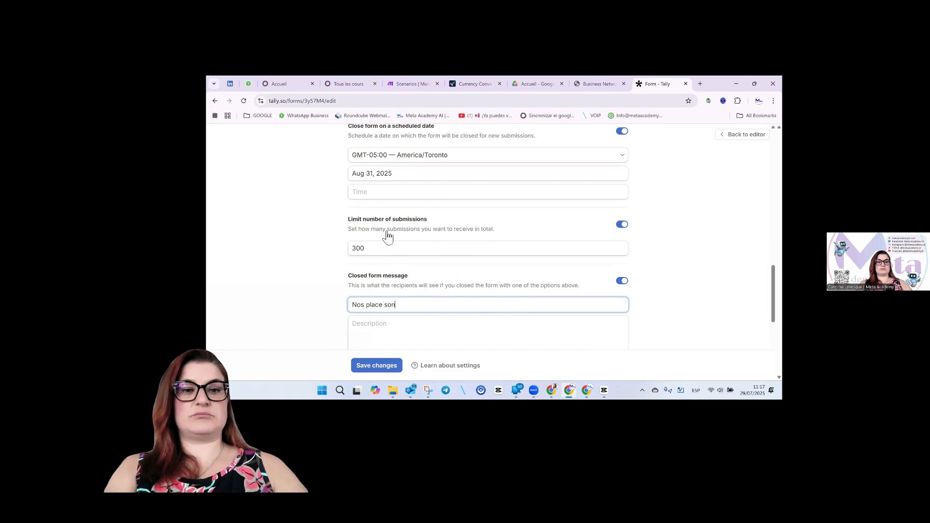
type("es")
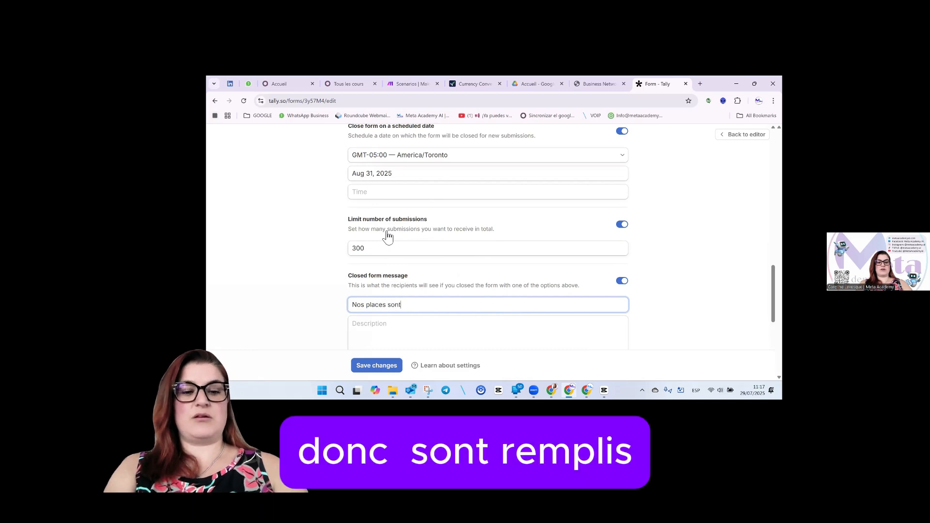
type(" sont remplis")
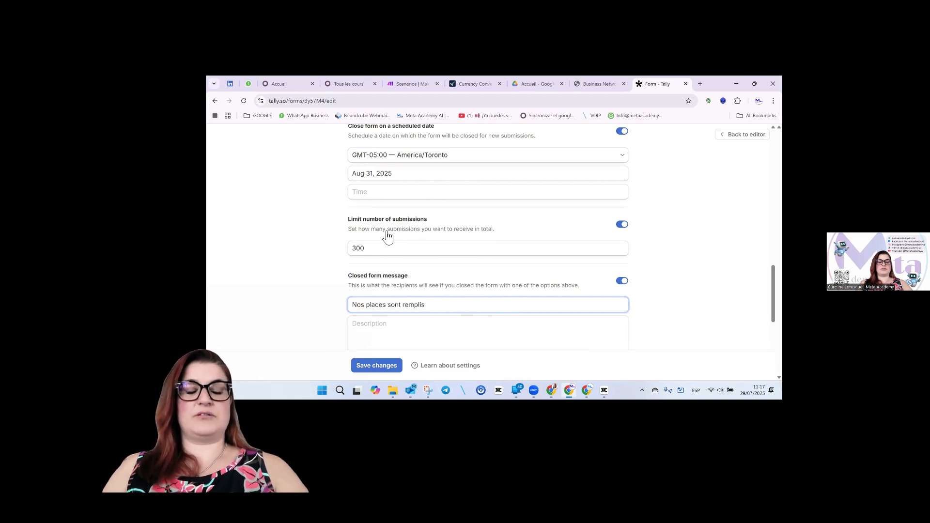
left_click(393, 331)
scroll(392, 333, "down", 2)
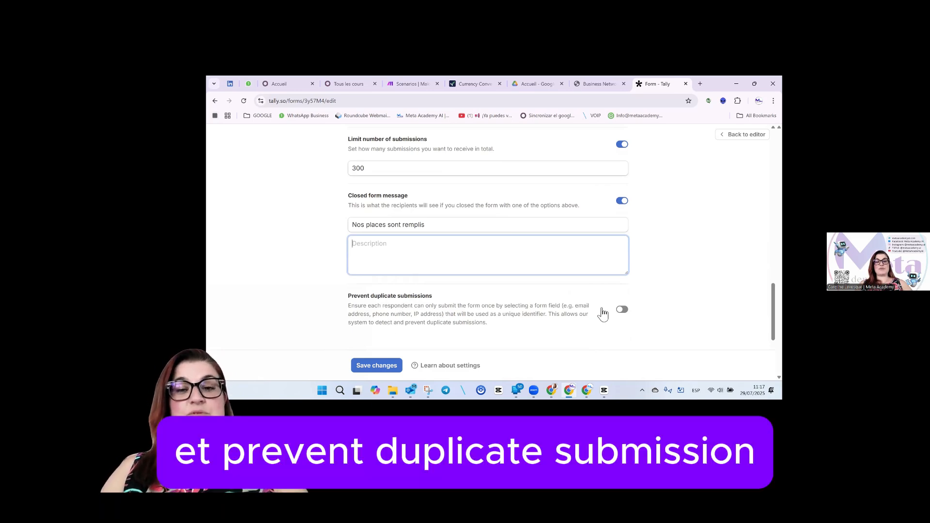
Prevent duplicate submissions using the 'email de l'entreprise' field and save.
left_click(628, 314)
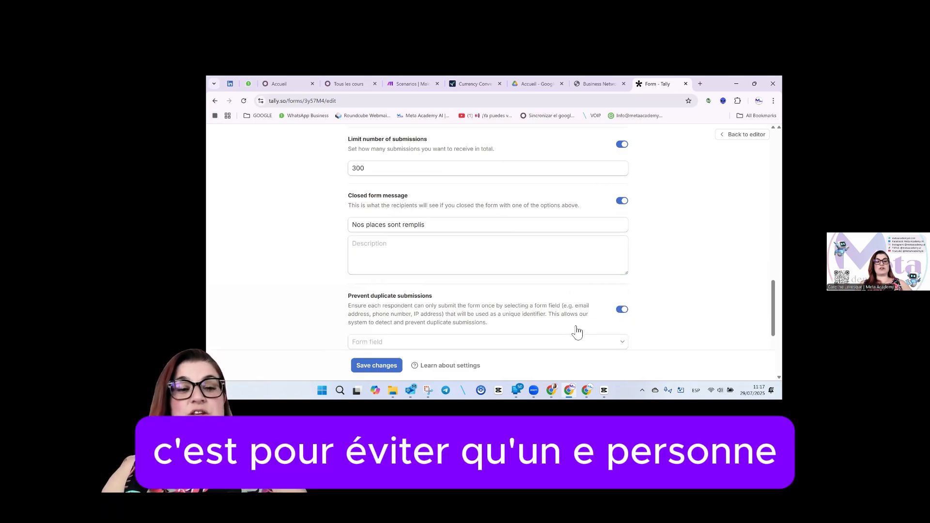
left_click(555, 308)
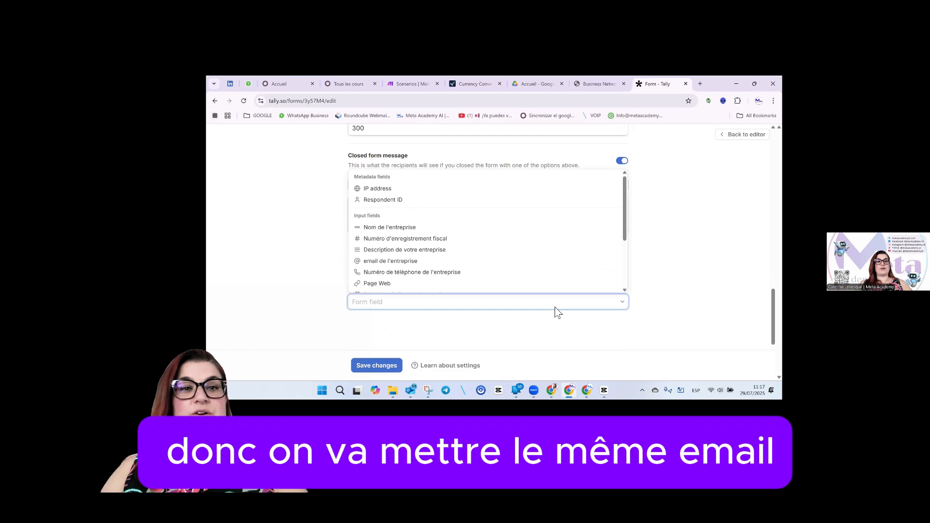
left_click(426, 261)
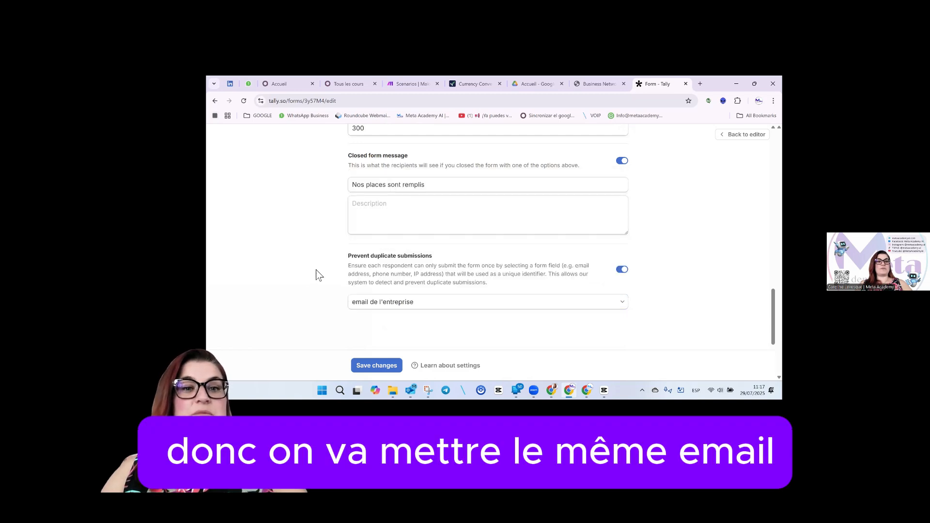
scroll(333, 310, "down", 3)
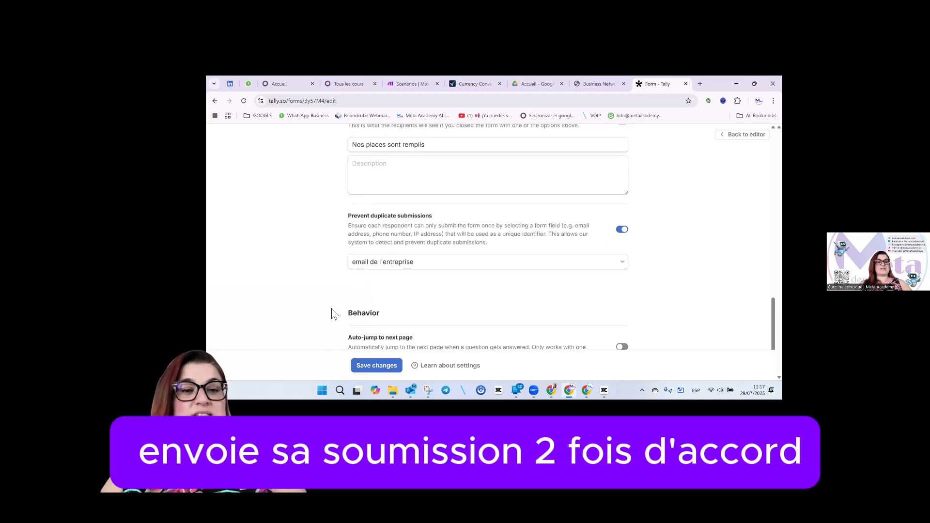
scroll(333, 314, "down", 2)
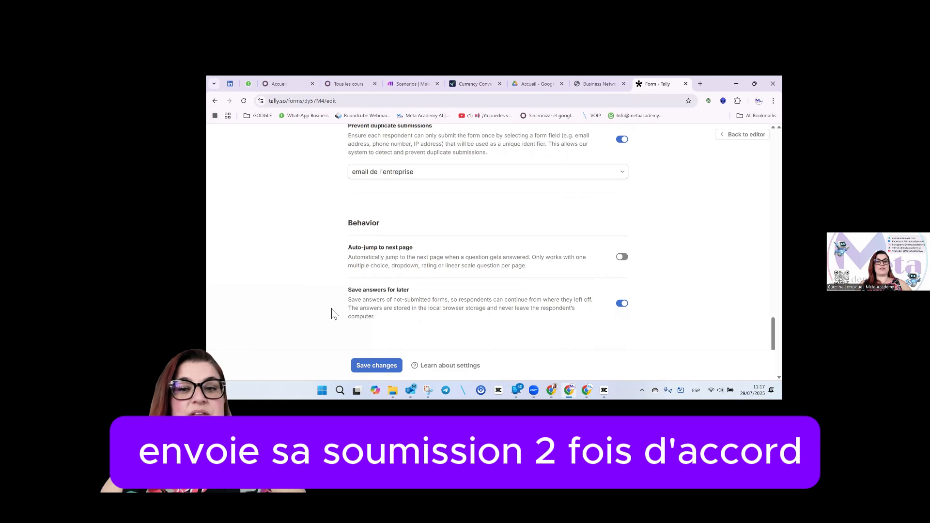
left_click(377, 366)
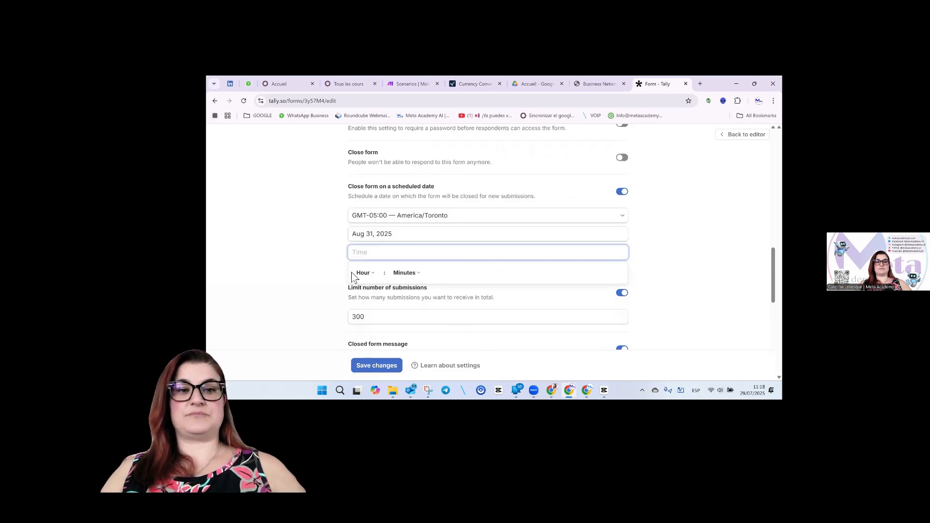
Set the scheduled closing time to 18:17 and save the settings.
left_click(320, 270)
left_click(397, 252)
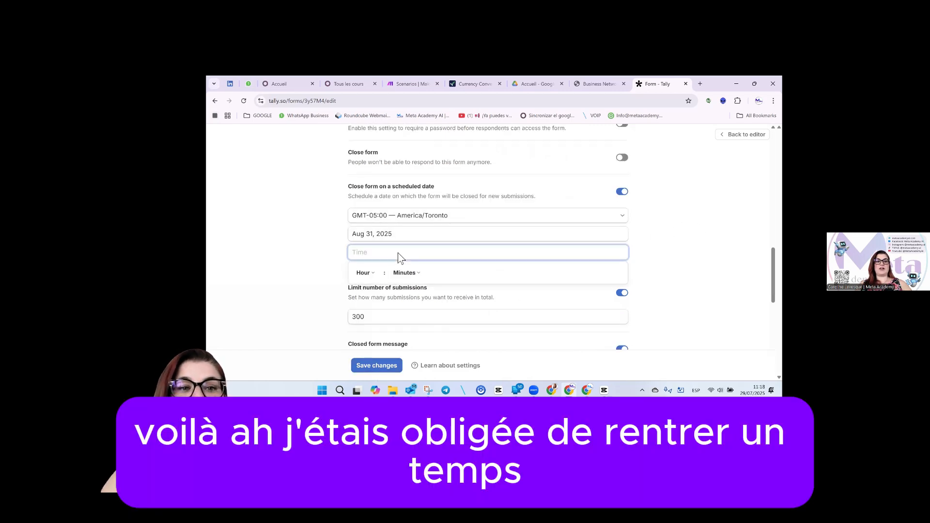
left_click(377, 279)
left_click(368, 272)
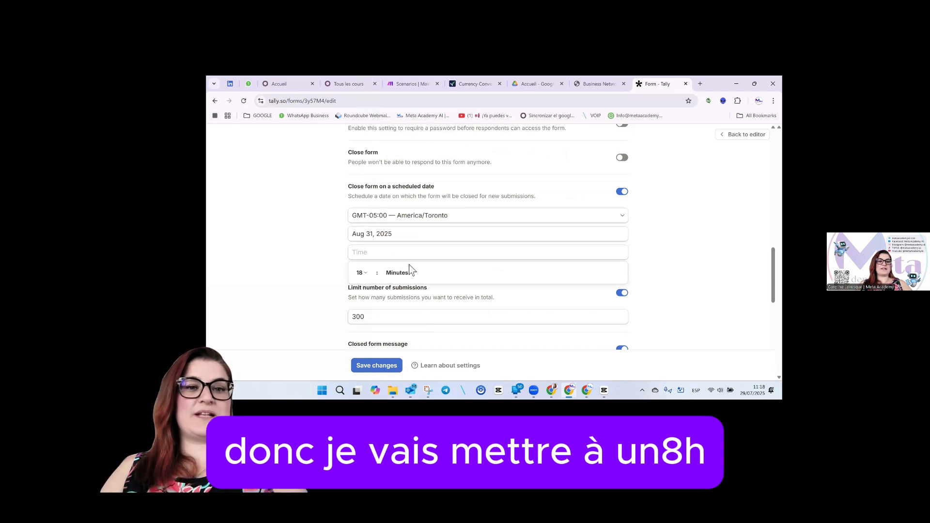
left_click(414, 274)
left_click(403, 265)
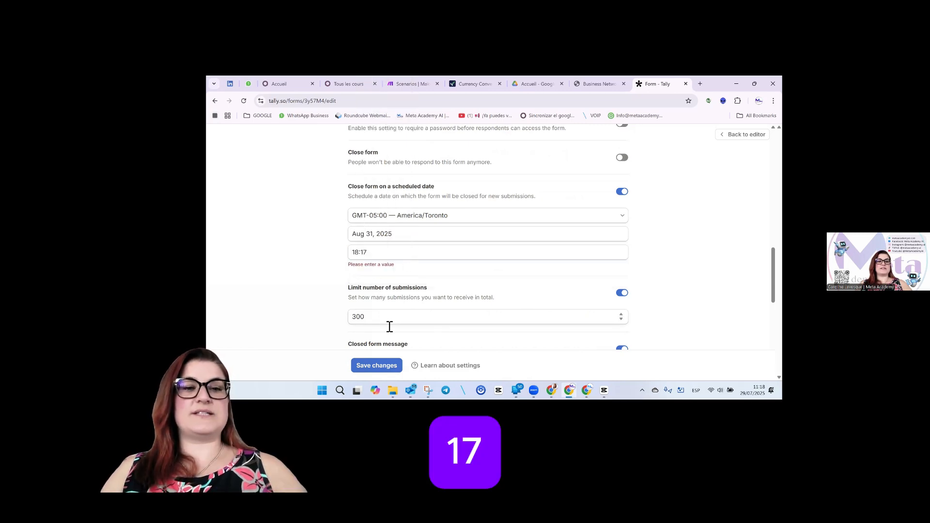
left_click(384, 369)
scroll(678, 233, "up", 15)
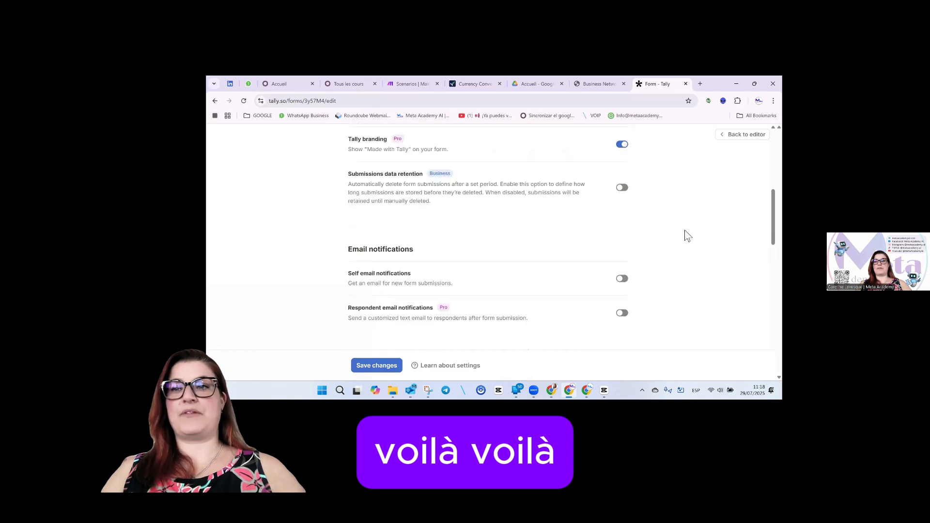
Return to the editor, publish the form and view its integrations.
left_click(732, 136)
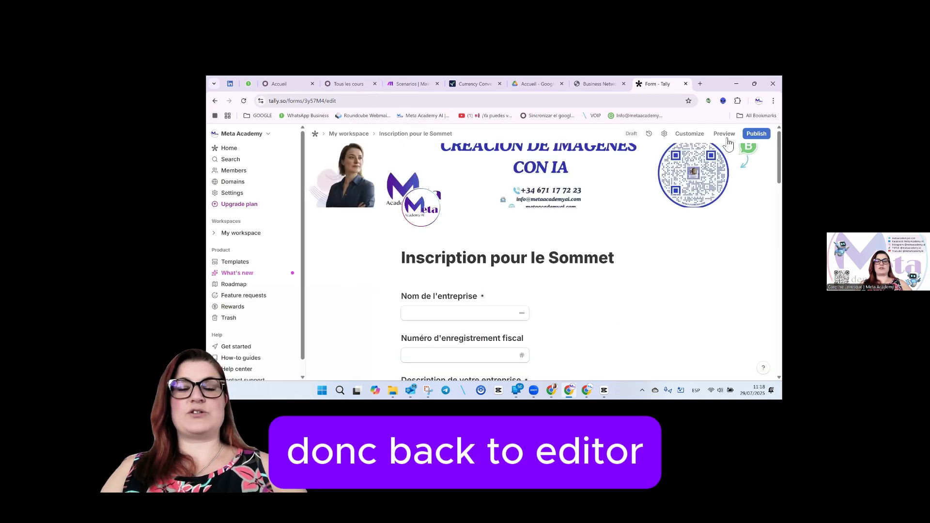
left_click(757, 134)
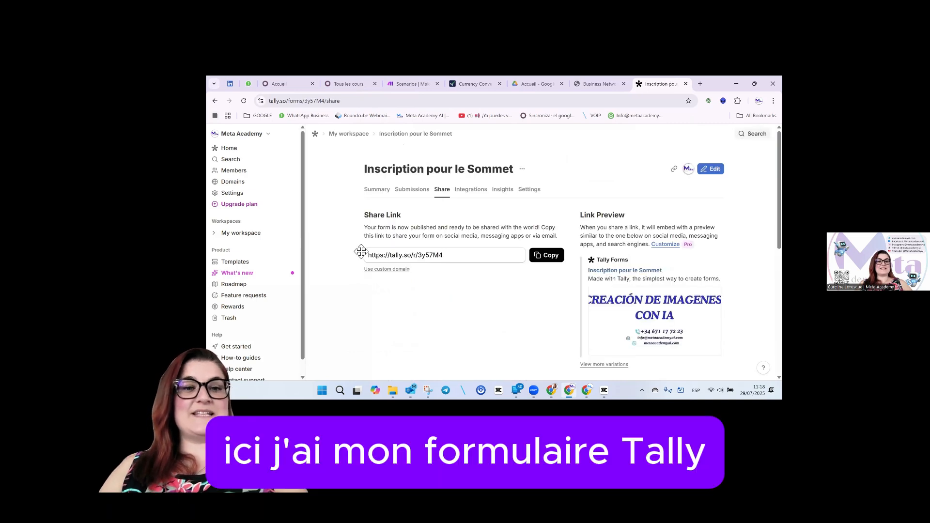
left_click(472, 193)
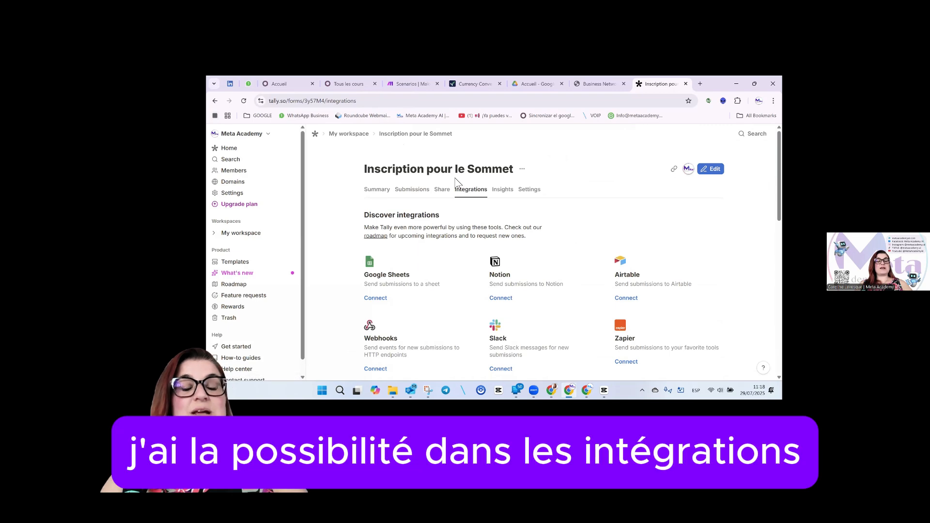
Connect Google Sheets, signing in with a Google account and granting Tally access.
left_click(376, 299)
left_click(475, 297)
left_click(468, 266)
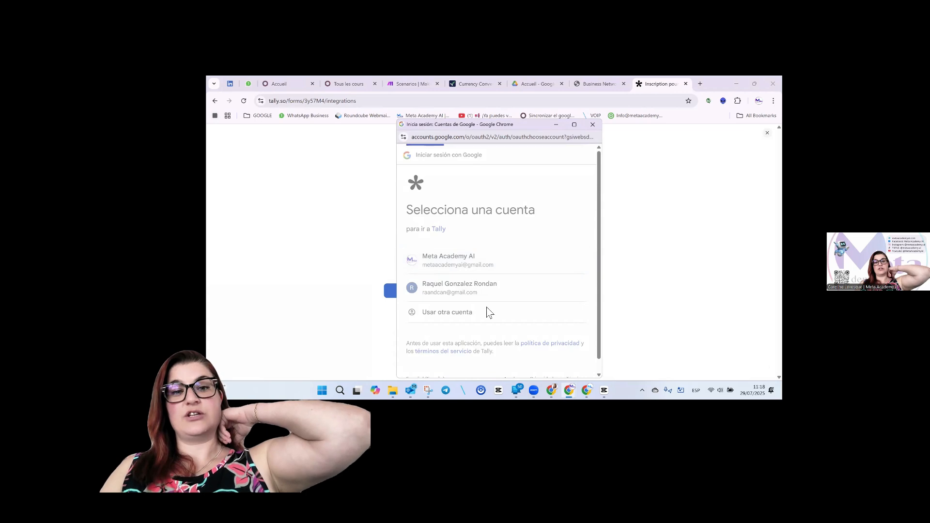
left_click(532, 336)
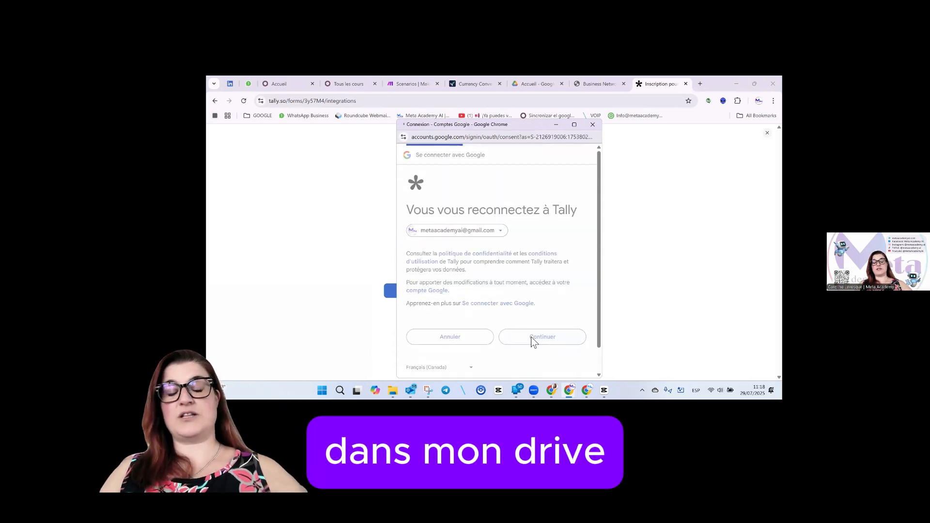
scroll(520, 306, "down", 3)
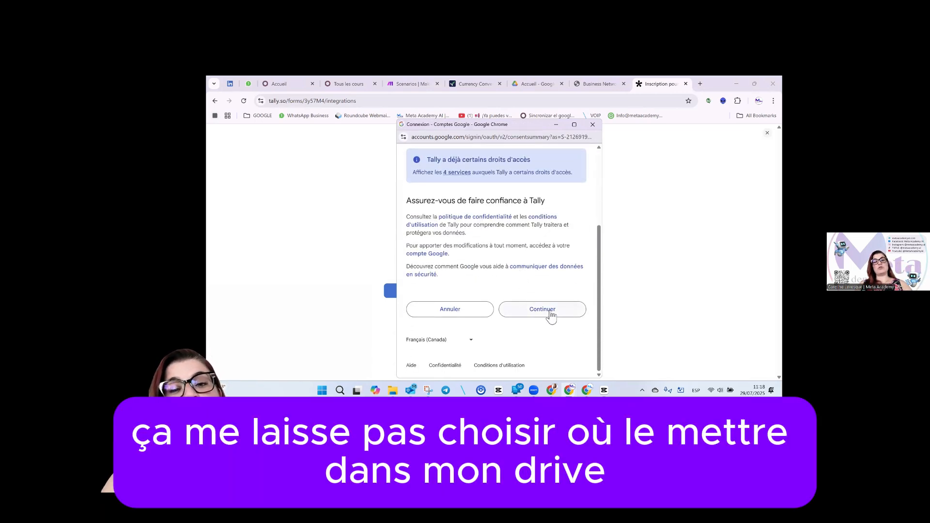
left_click(550, 314)
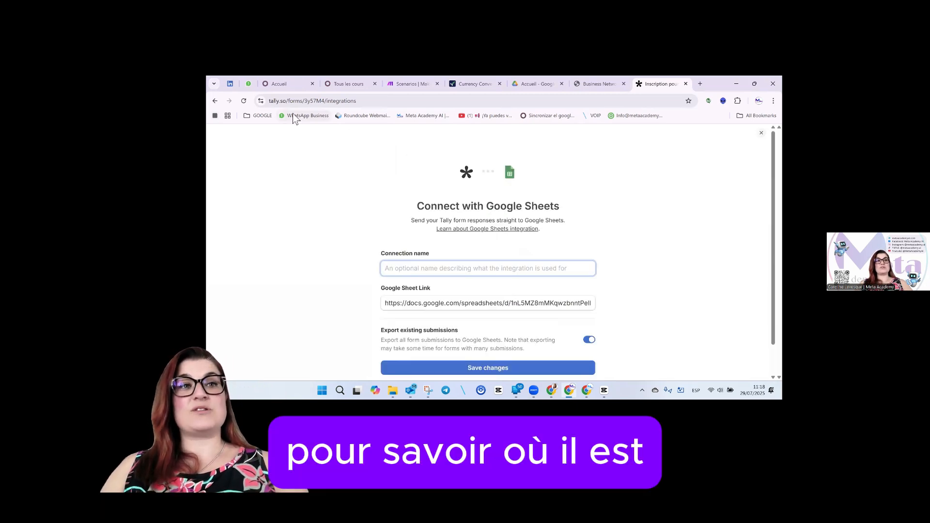
left_click(536, 83)
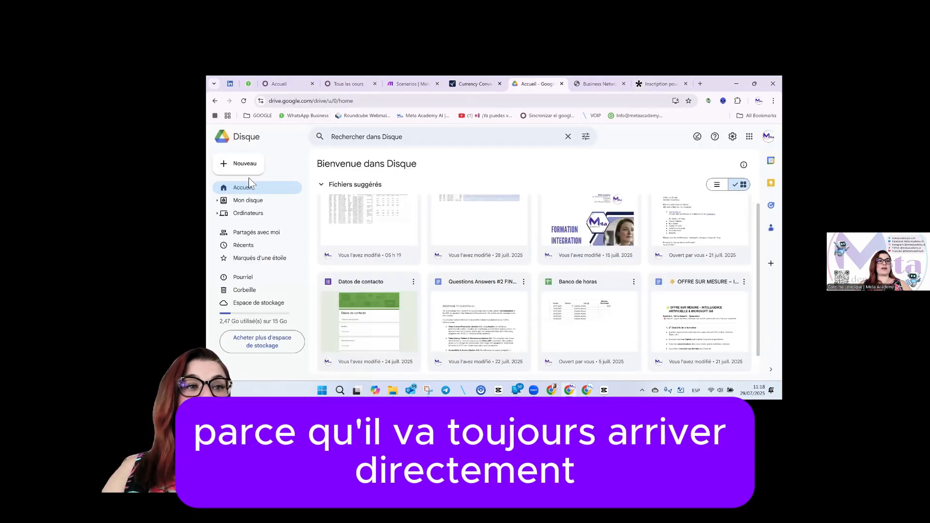
left_click(243, 201)
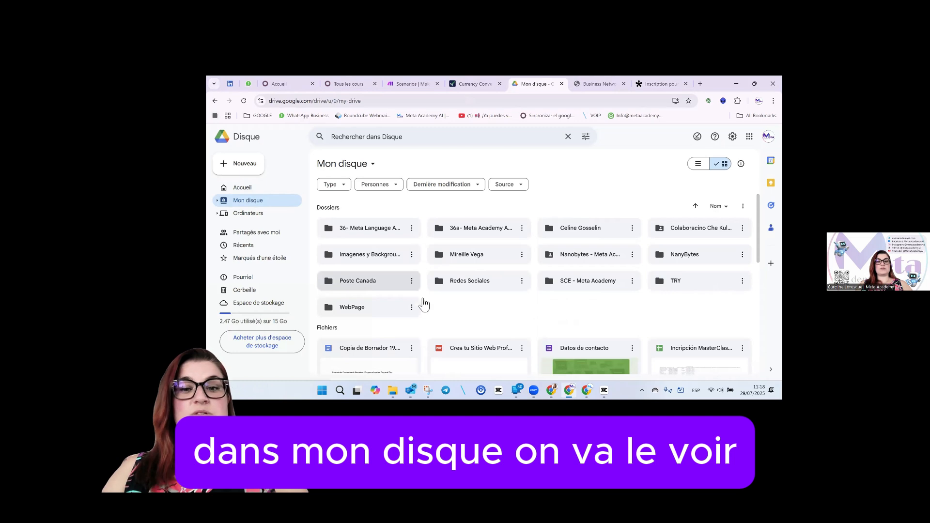
scroll(615, 290, "down", 2)
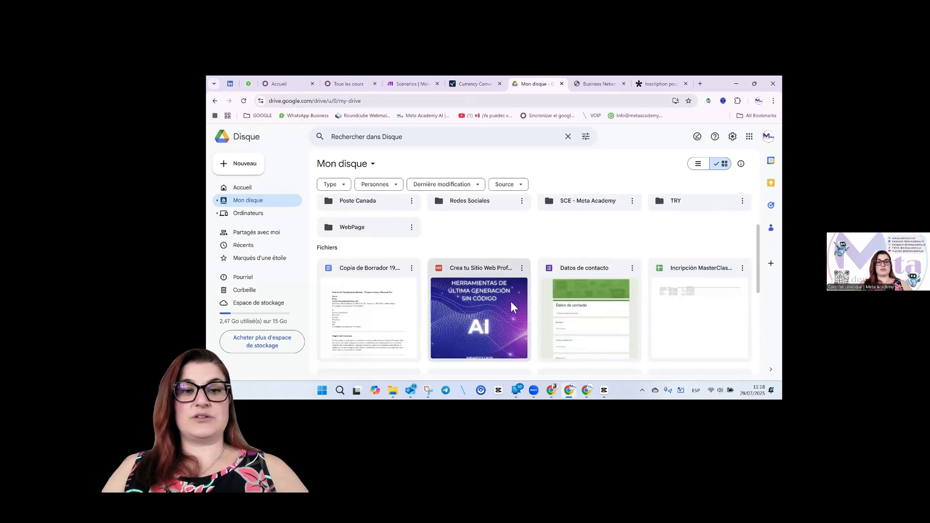
scroll(716, 260, "down", 1)
scroll(572, 271, "down", 3)
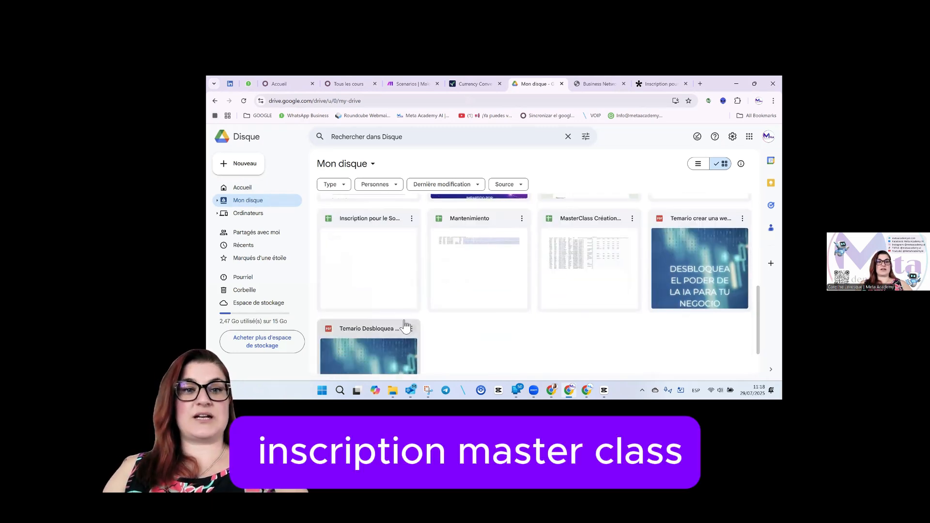
scroll(401, 312, "up", 1)
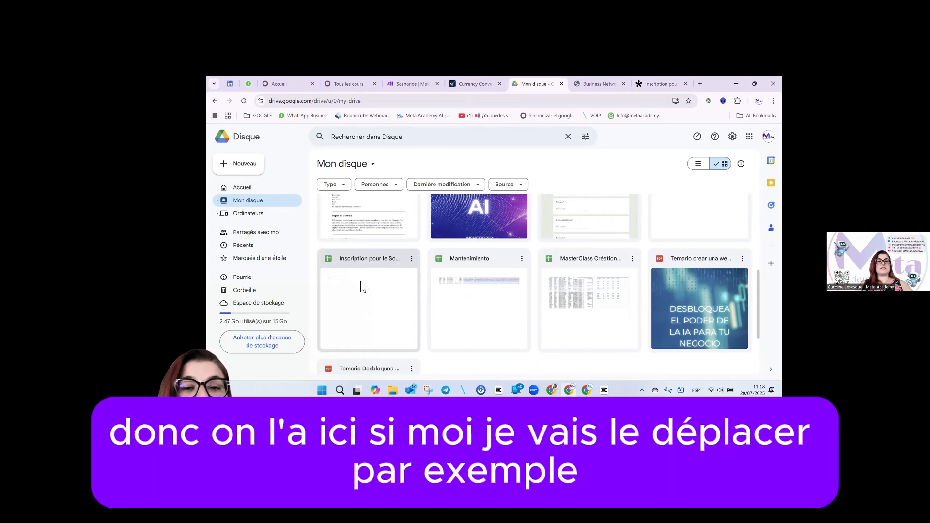
scroll(363, 288, "up", 2)
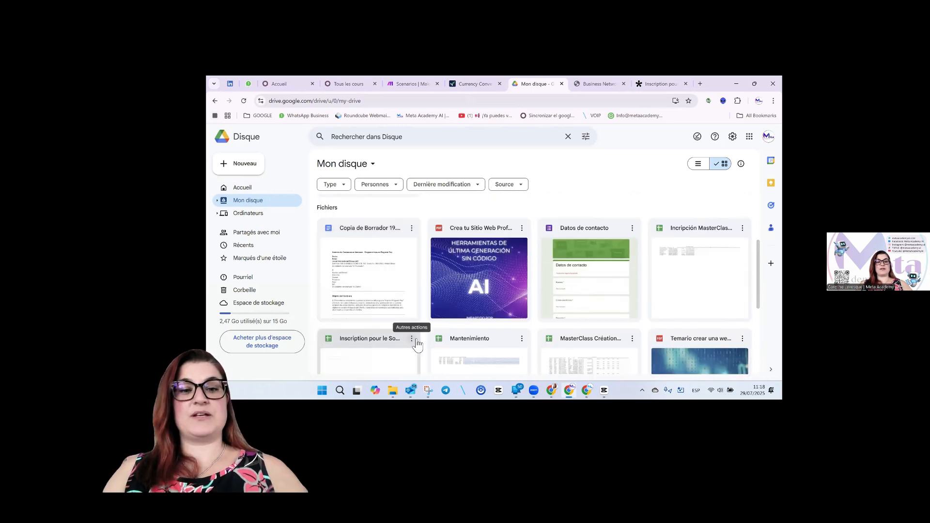
left_click(417, 345)
left_click(411, 281)
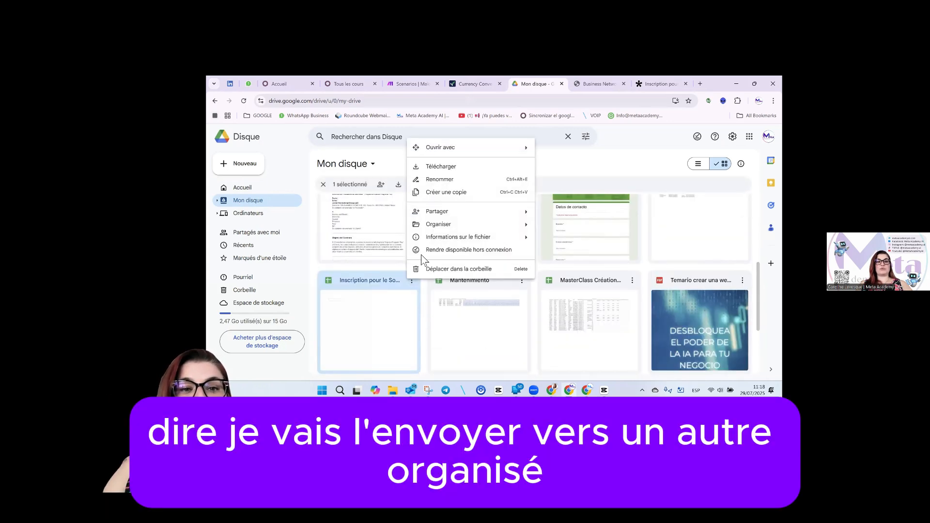
mouse_move(477, 230)
left_click(565, 228)
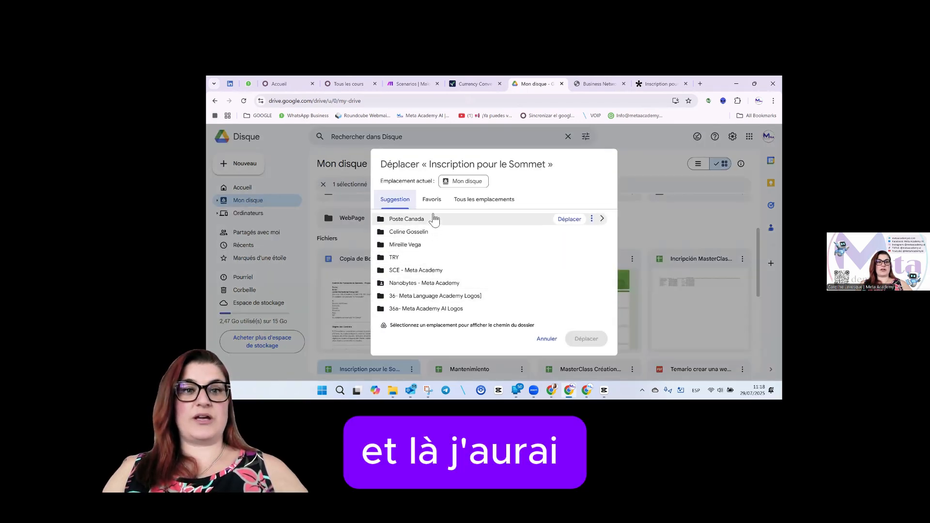
left_click(546, 338)
scroll(451, 264, "up", 2)
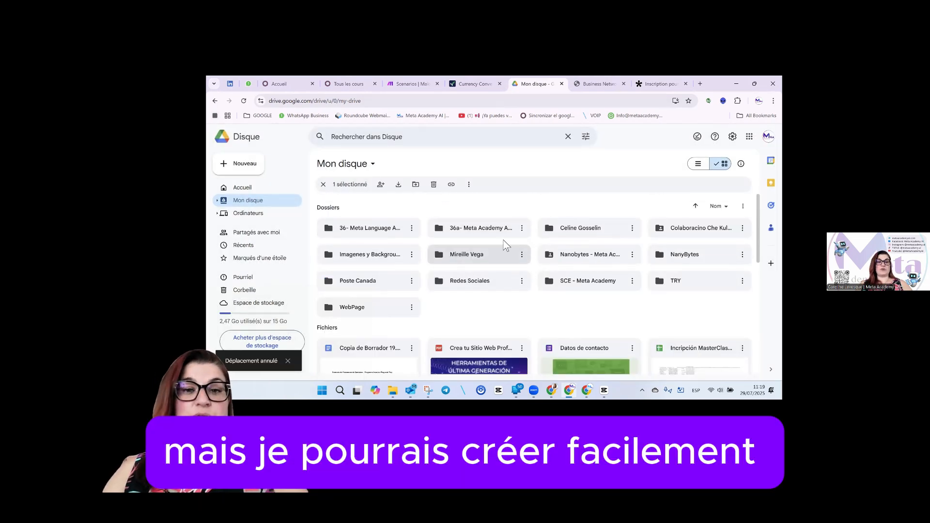
key("ctrl+Tab")
key("ctrl+Tab")
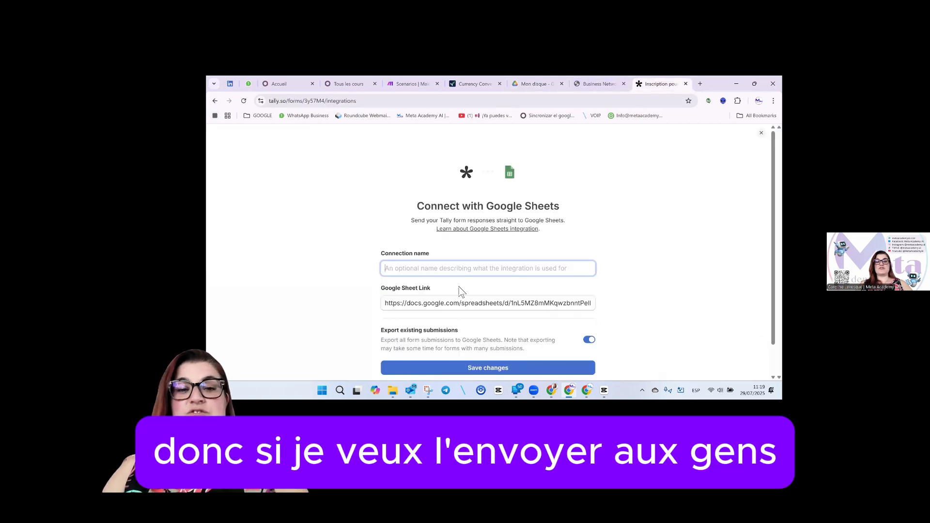
Name the Google Sheets connection 'Inscription Sommet' and save it.
scroll(486, 256, "down", 1)
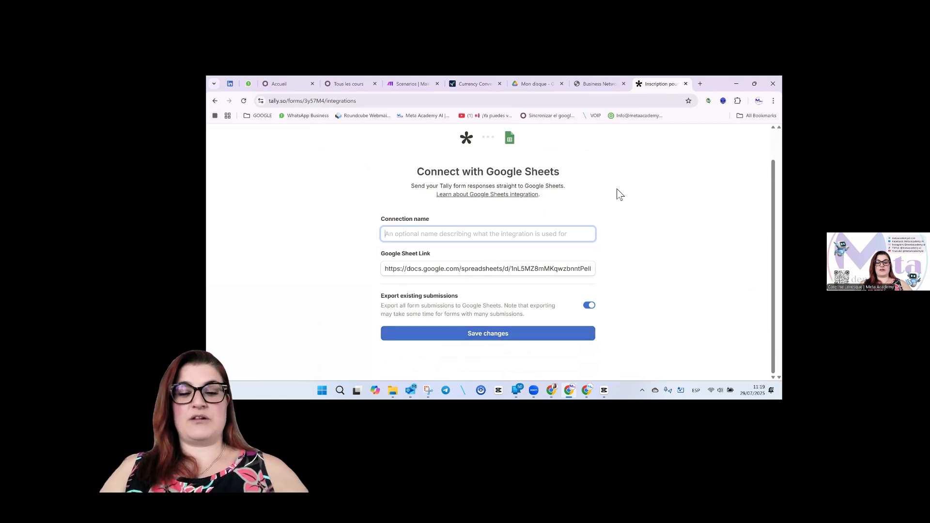
type("Inscription Sommet")
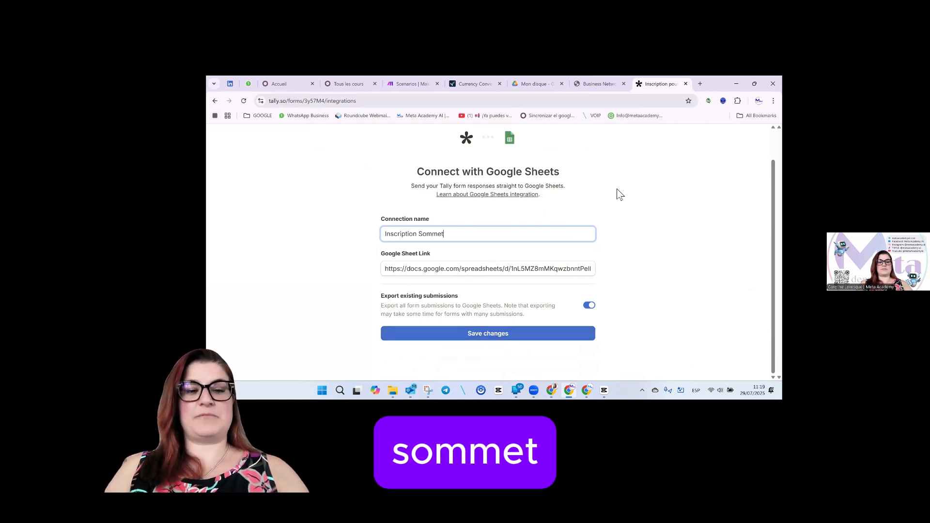
left_click(522, 335)
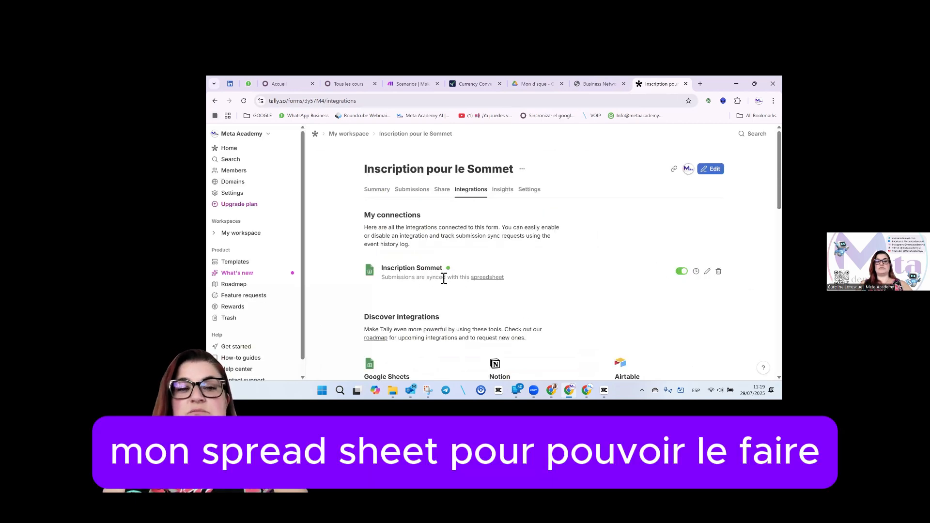
Open the copied share link of the live form in a new tab, then go to Make's scenarios.
left_click(442, 189)
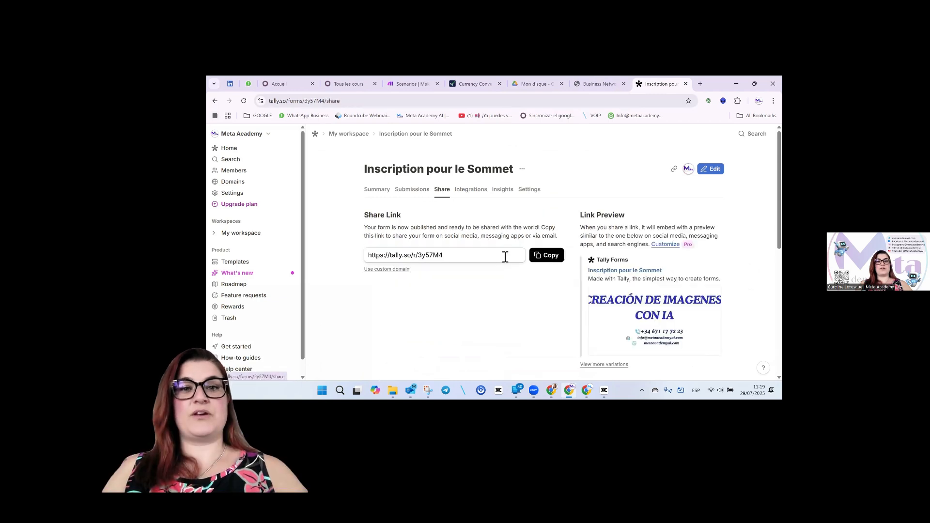
left_click(553, 260)
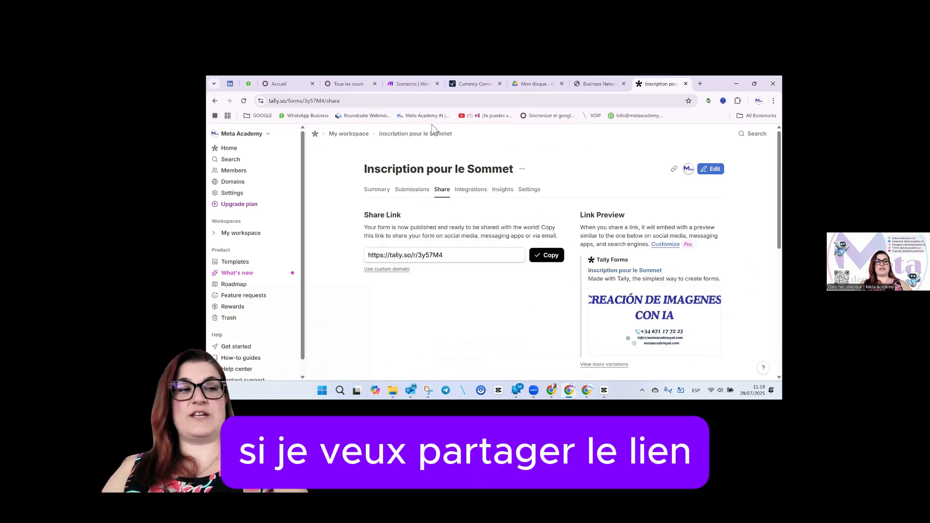
left_click(700, 84)
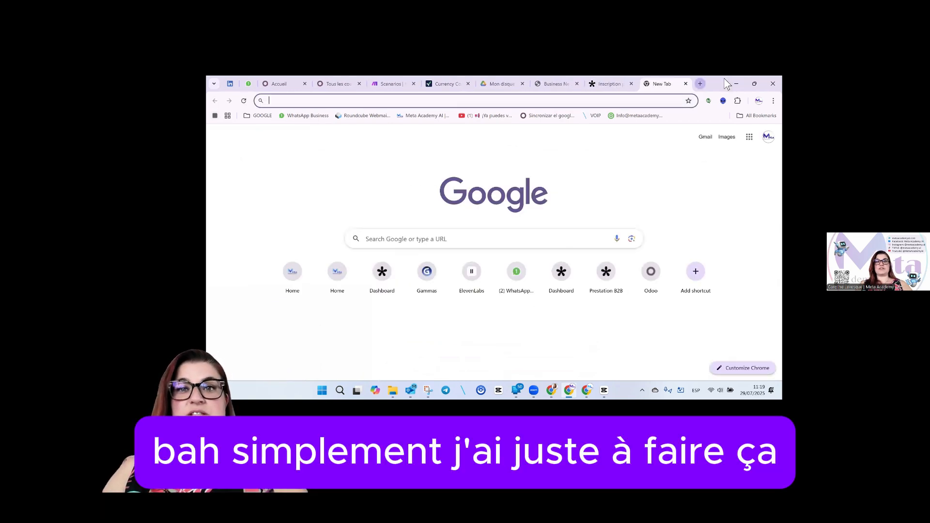
key("ctrl+v")
key("Return")
left_click(432, 294)
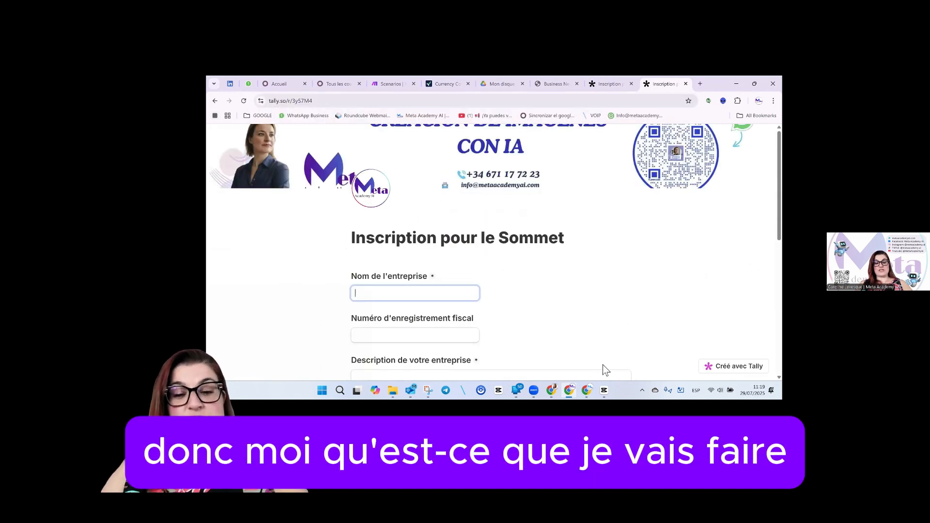
mouse_move(586, 390)
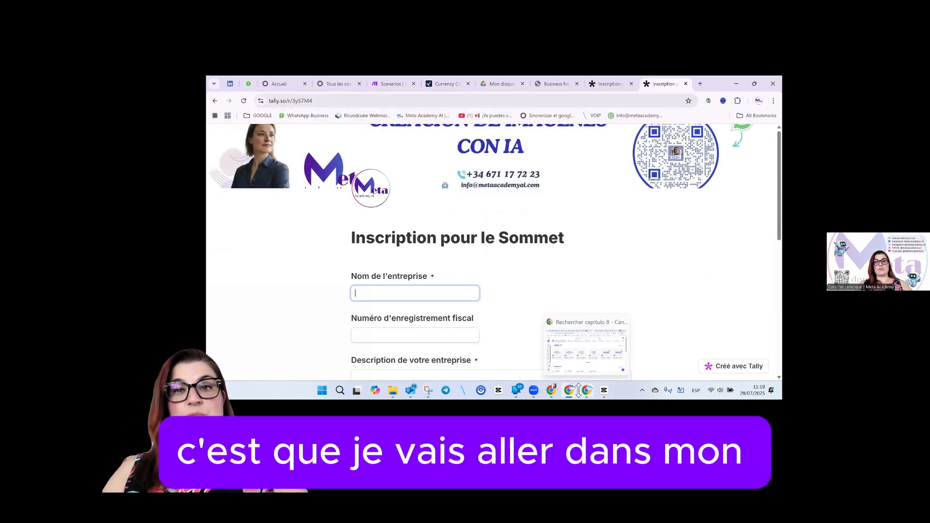
left_click(385, 83)
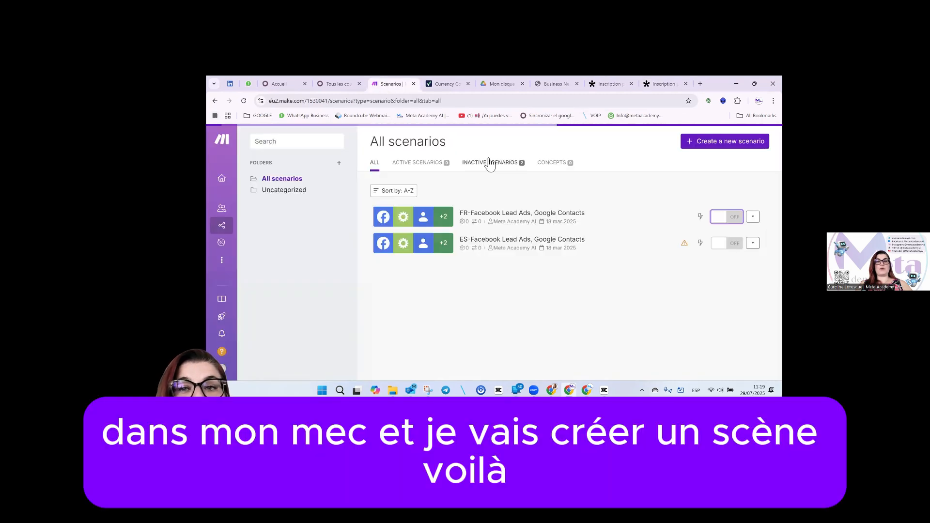
Create a new scenario and add the Tally Watch New Responses trigger via a 'tally' search.
left_click(698, 145)
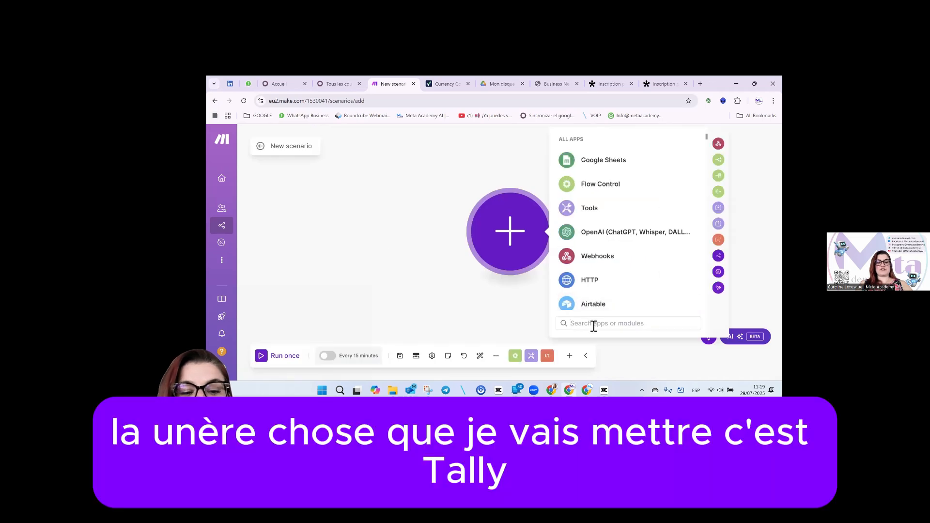
left_click(594, 324)
type("tallay")
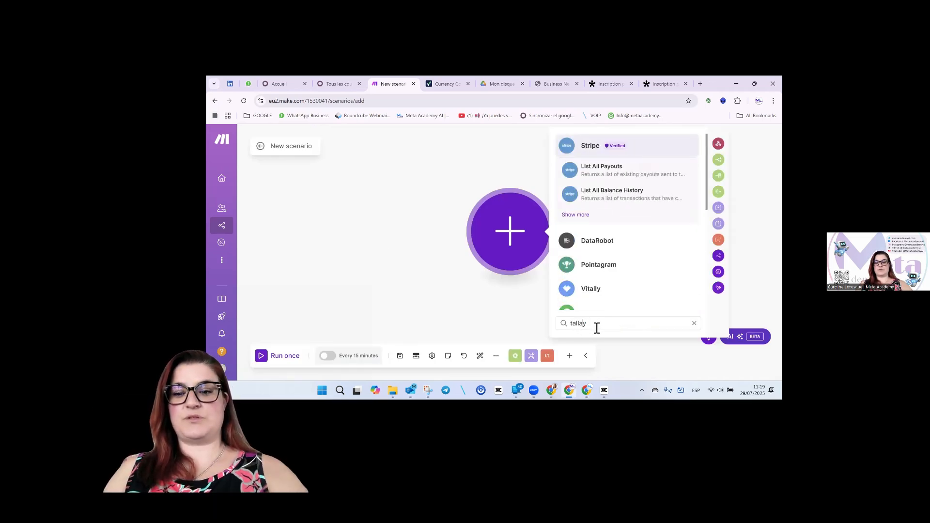
key("Left")
key("BackSpace")
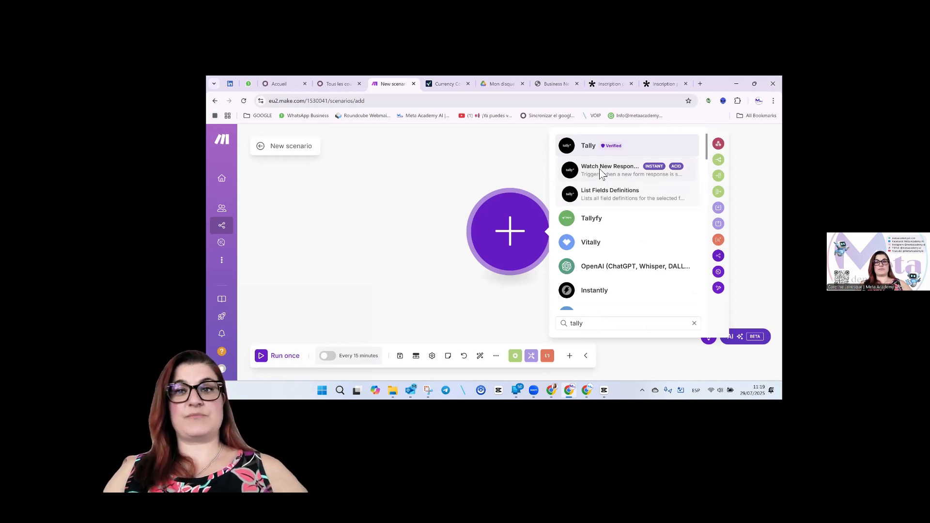
left_click(602, 171)
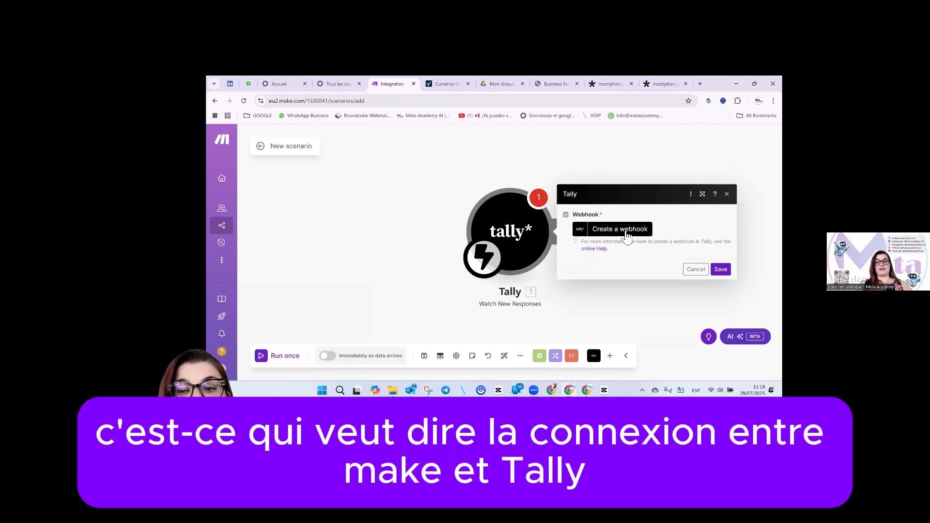
Name the new webhook 'Inscription Sommet' and authorise a new Tally connection.
left_click(626, 233)
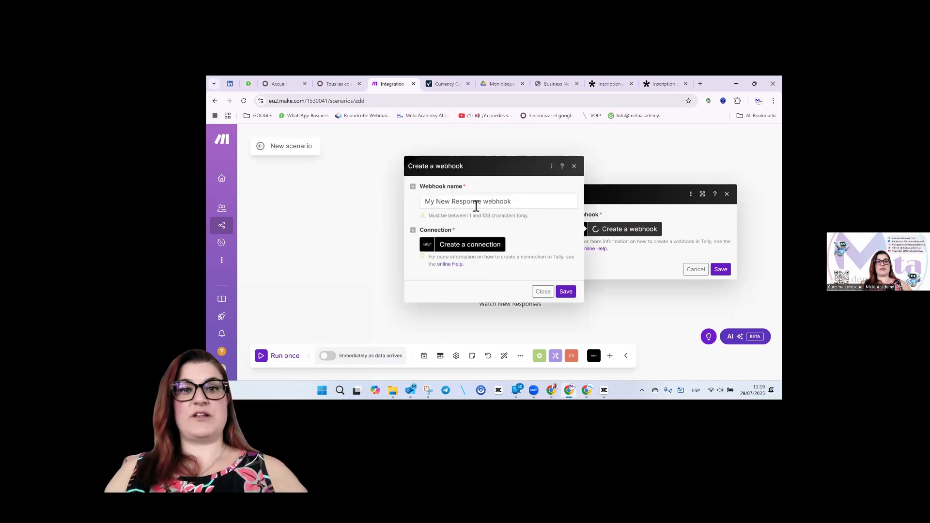
left_click_drag(520, 206, 422, 206)
key("BackSpace")
type("Inscription Sommet")
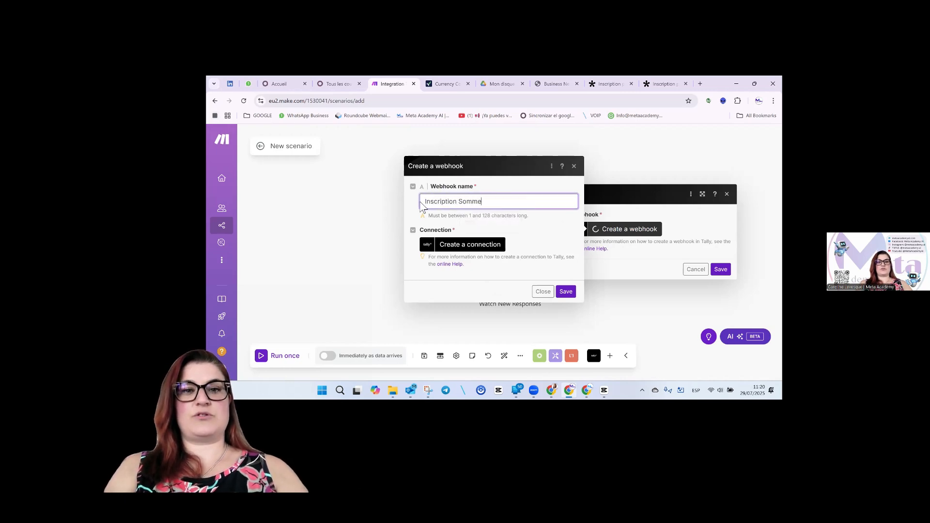
left_click(455, 246)
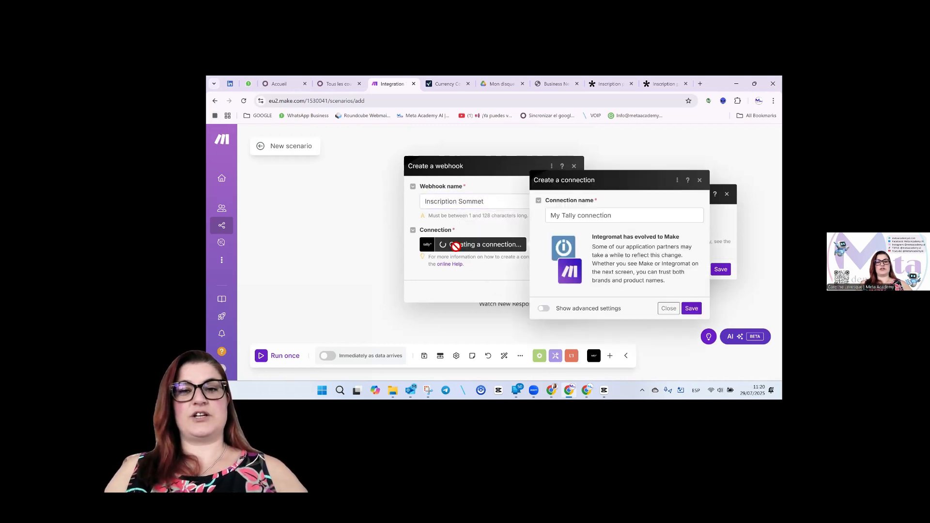
left_click(692, 309)
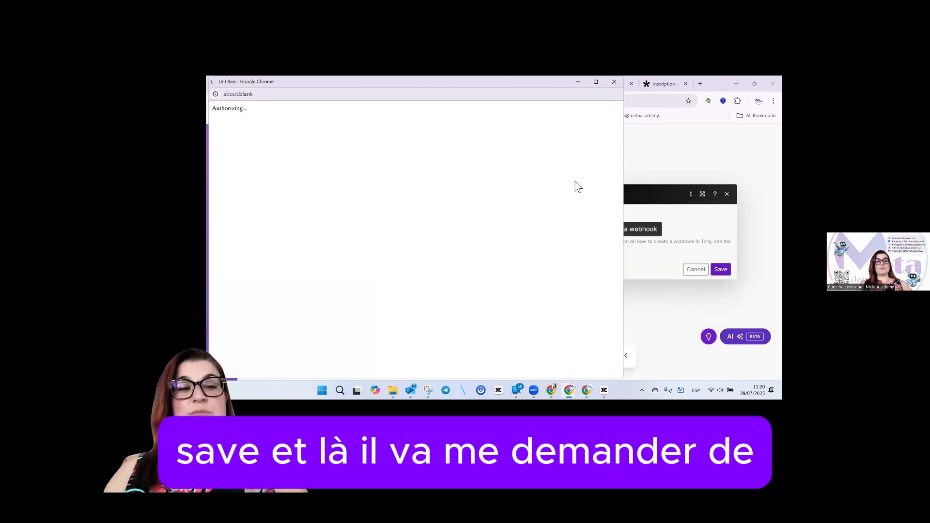
scroll(410, 293, "down", 1)
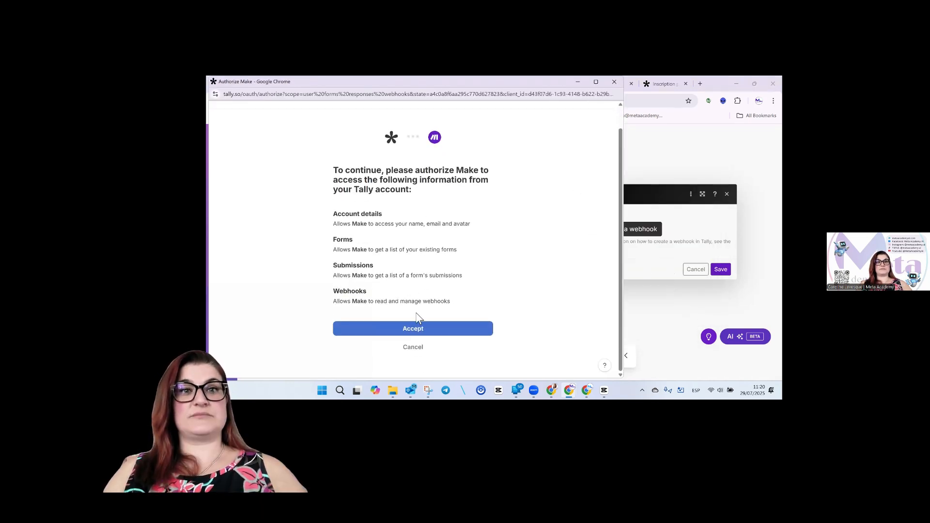
left_click(410, 330)
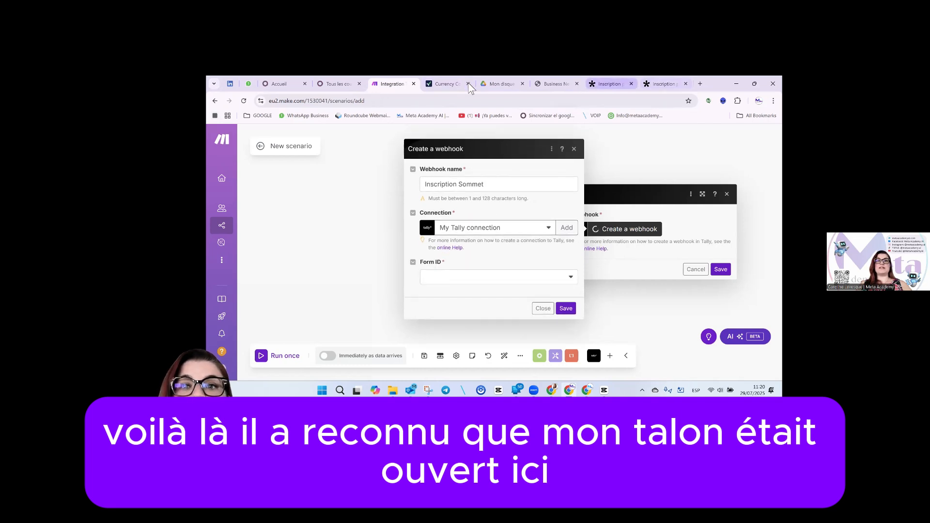
Select the Inscription pour le Sommet form, save the webhook and the Tally module.
left_click(509, 285)
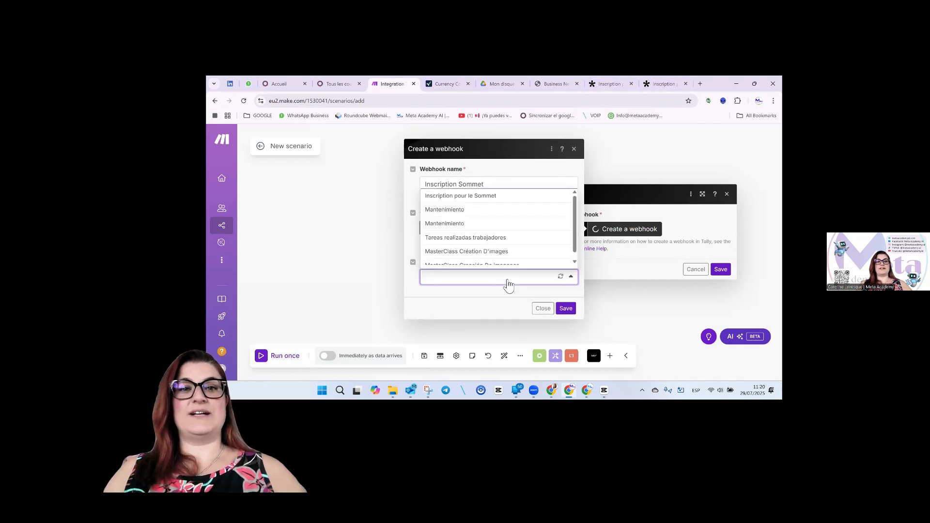
left_click(489, 200)
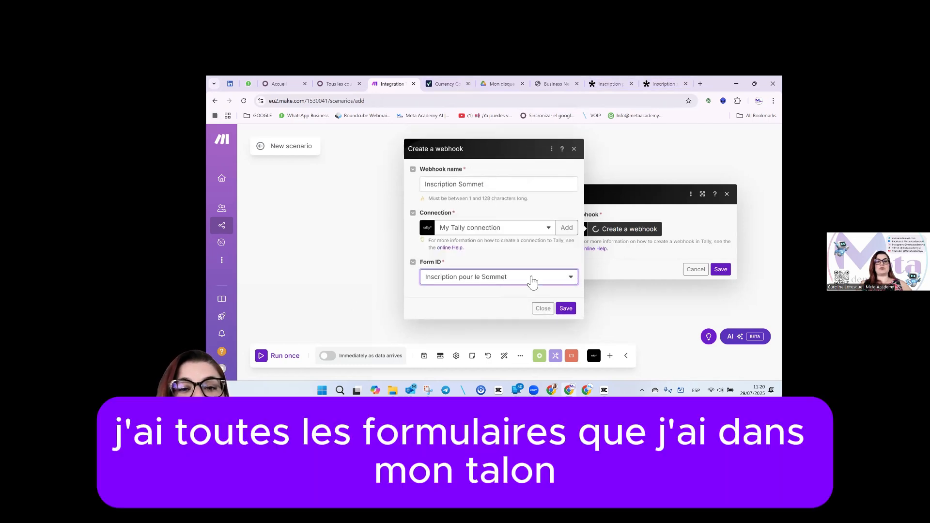
left_click(534, 278)
scroll(515, 220, "down", 1)
scroll(515, 220, "up", 2)
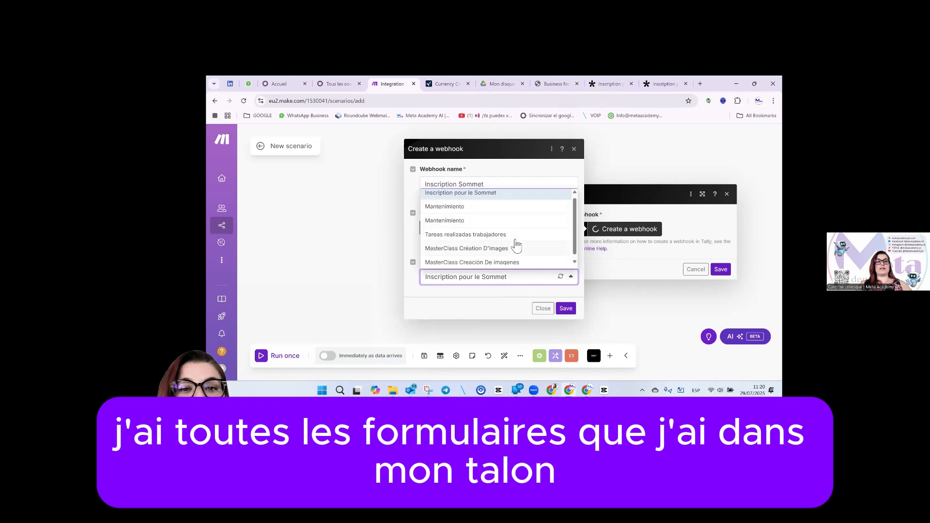
left_click(500, 199)
left_click(566, 309)
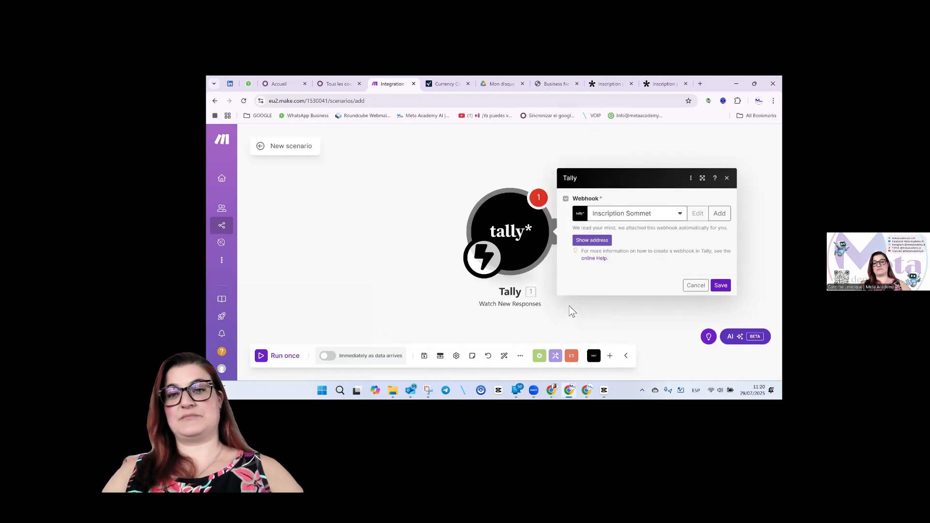
left_click(592, 244)
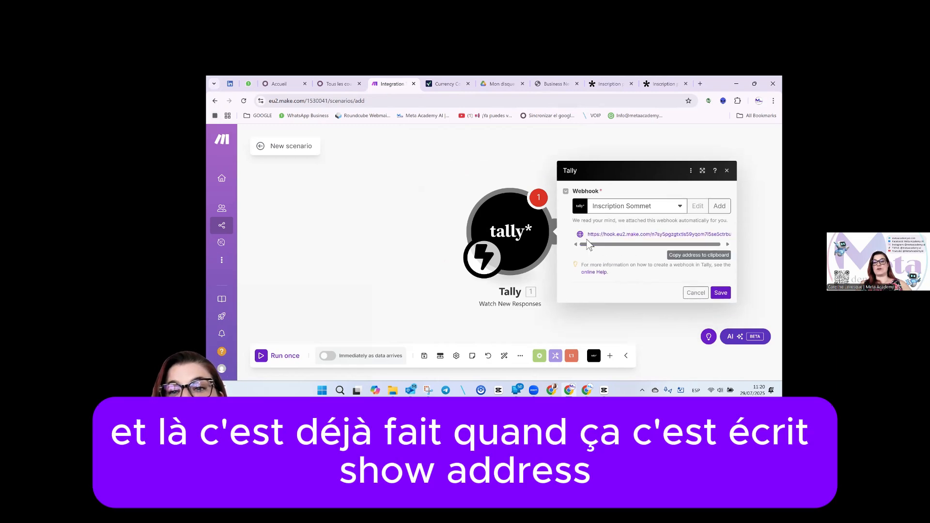
left_click(721, 293)
key("ctrl+9")
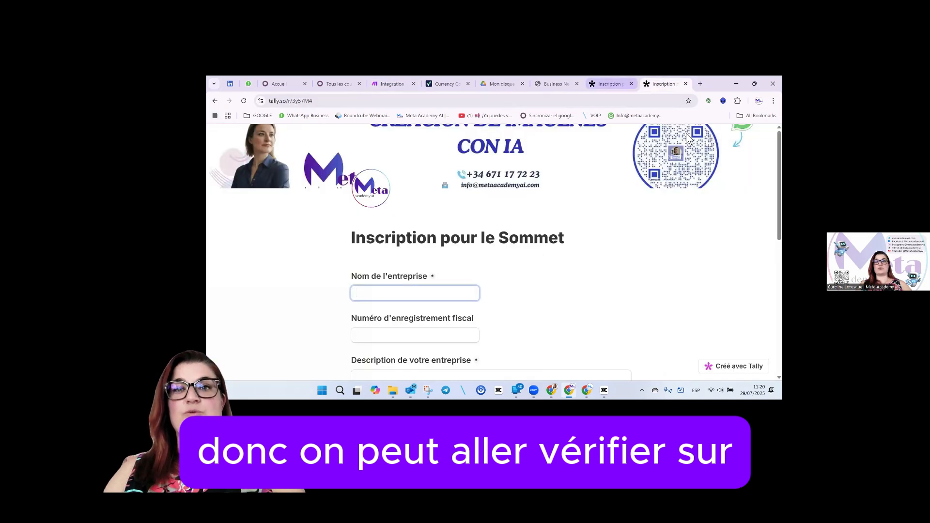
Back in the Tally dashboard, reload the form's Integrations to confirm the Make webhook is listed and active.
key("ctrl+Page_Up")
left_click(471, 190)
left_click(244, 102)
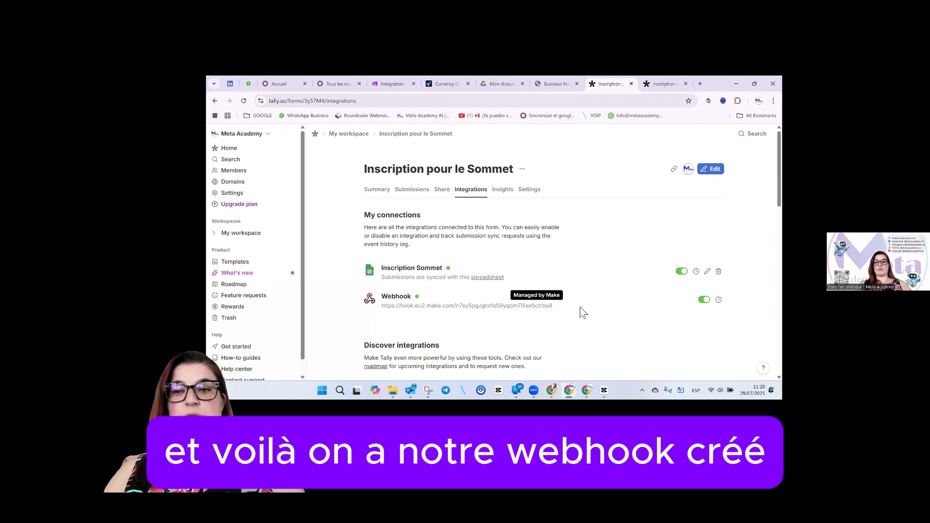
In the Make scenario, add an Email 'Send an Email' module after the Tally trigger.
left_click(390, 84)
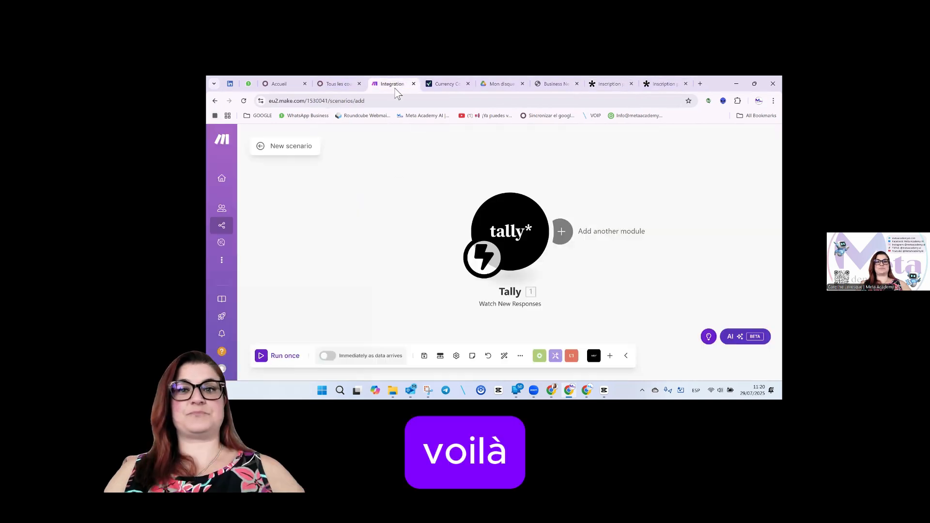
left_click_drag(516, 230, 354, 221)
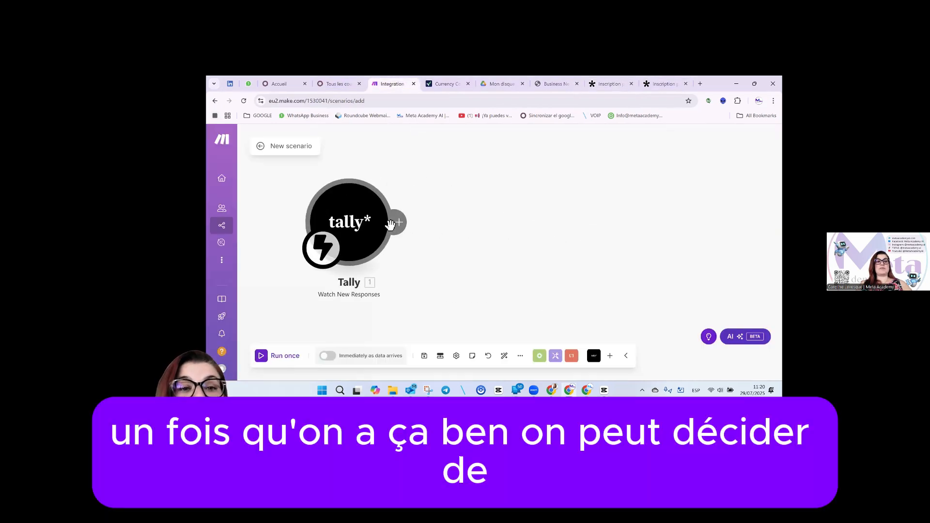
left_click(406, 231)
scroll(596, 269, "down", 3)
scroll(594, 270, "down", 1)
left_click(588, 276)
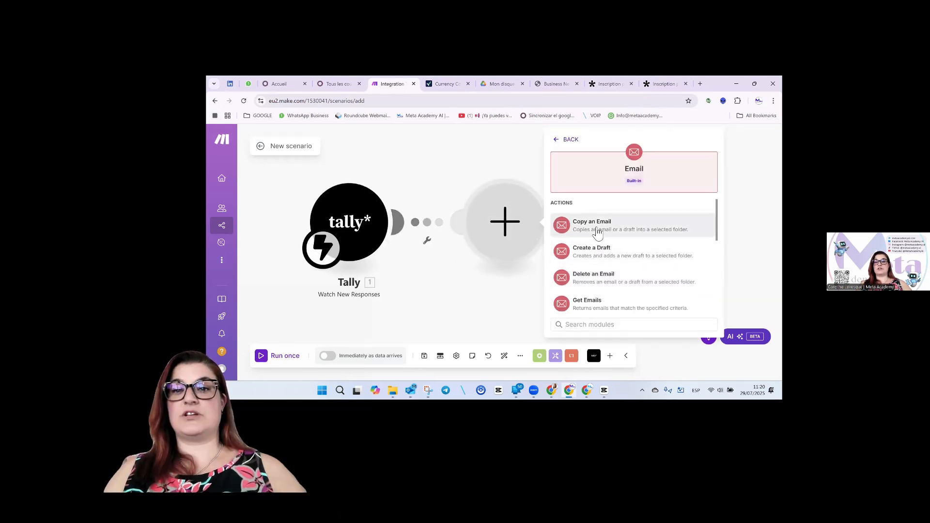
scroll(599, 276, "down", 4)
scroll(599, 278, "down", 1)
scroll(597, 276, "up", 1)
left_click(598, 274)
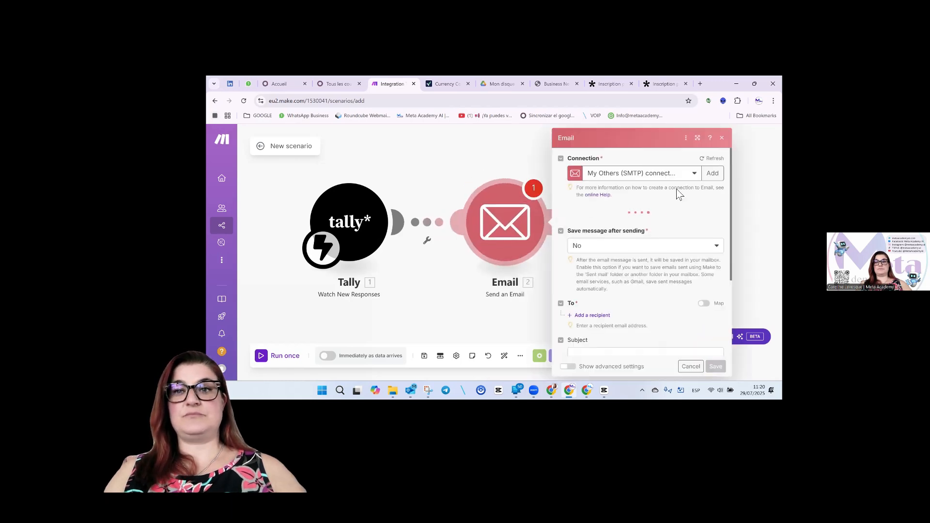
Check the existing SMTP connection, then start creating a new email connection and list its types.
left_click(695, 174)
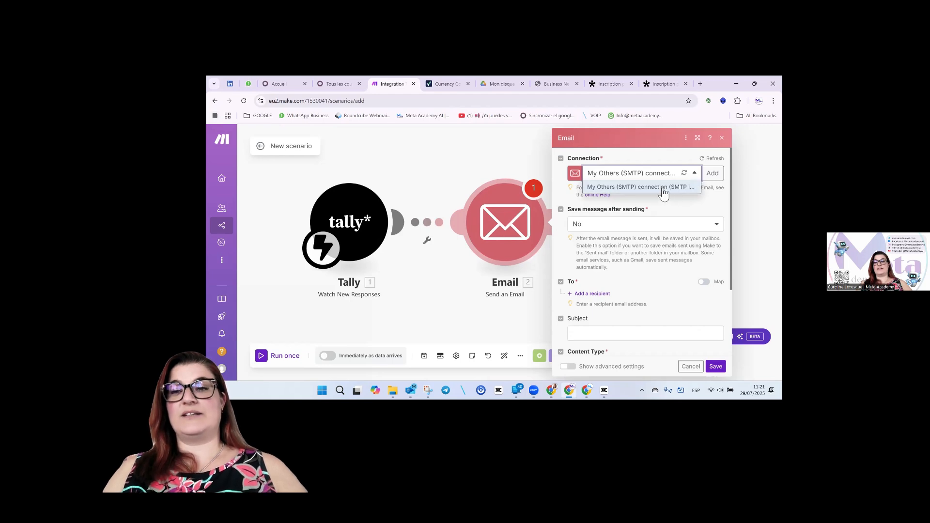
left_click(664, 188)
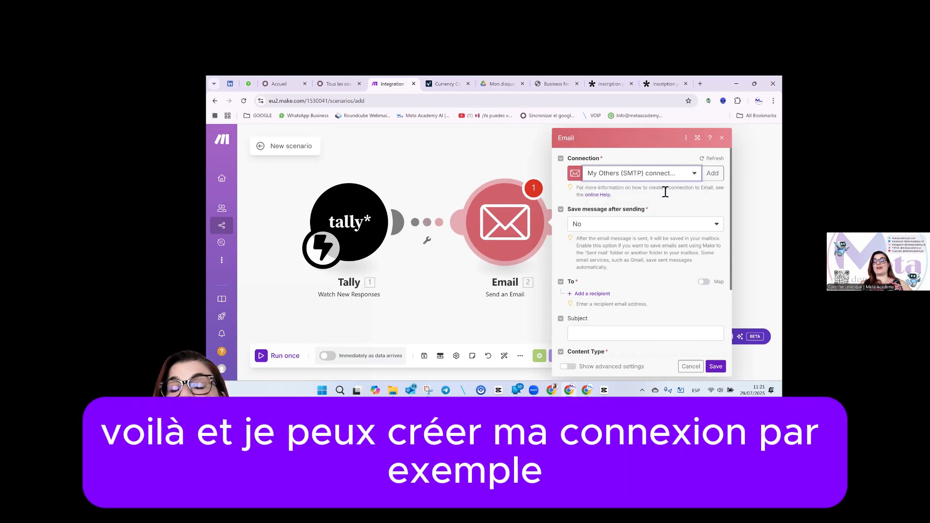
left_click(696, 175)
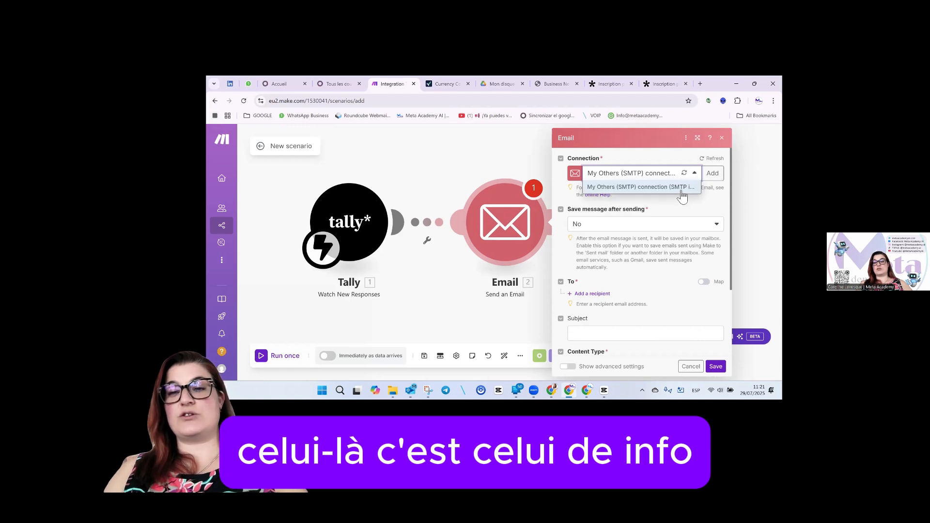
left_click(684, 190)
left_click(712, 173)
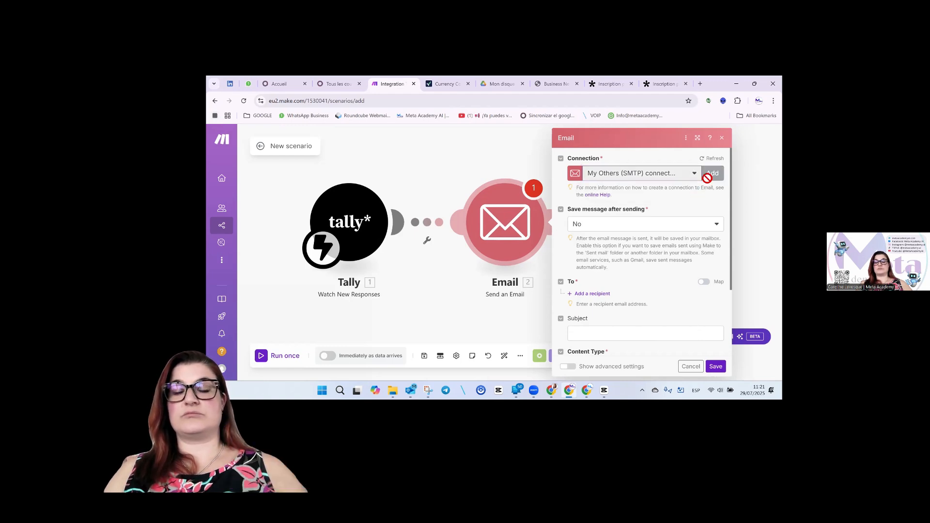
left_click(677, 175)
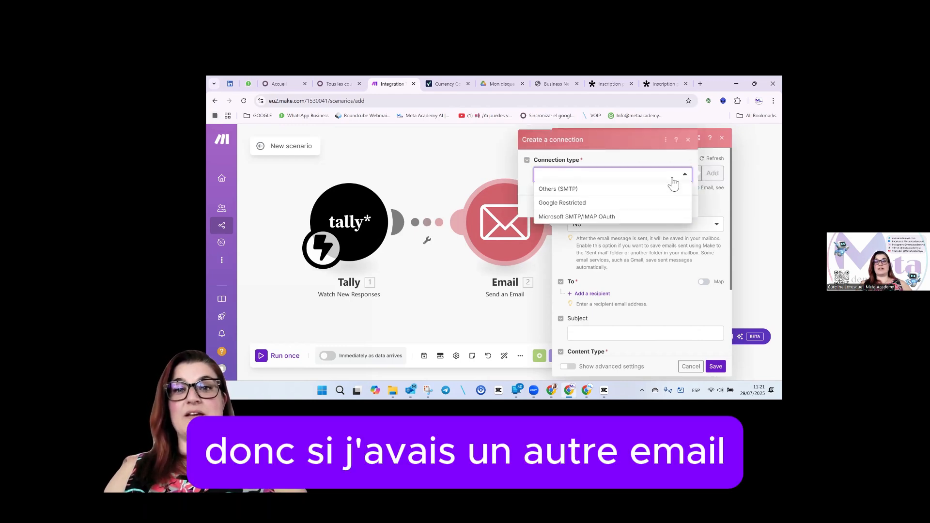
Create an Others (SMTP) connection named after the sender's email account, with email provider Other.
left_click(594, 190)
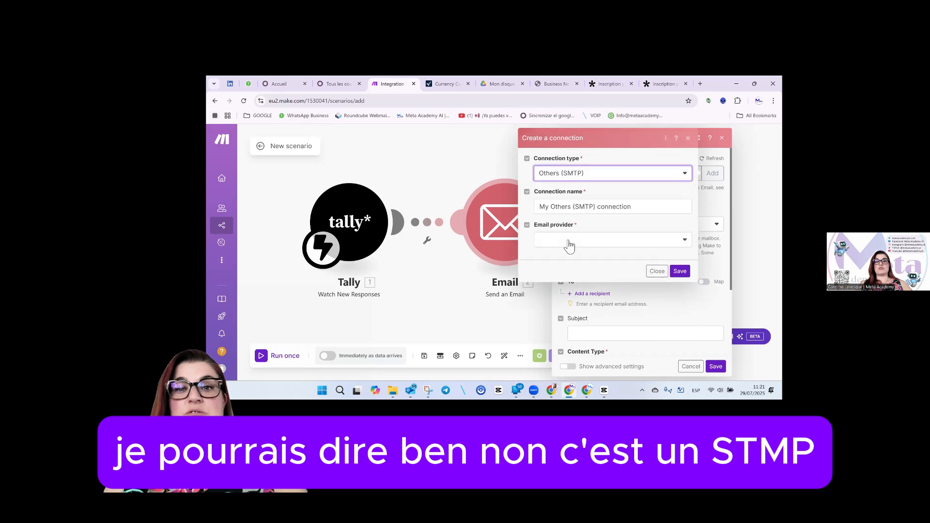
left_click_drag(657, 208, 538, 209)
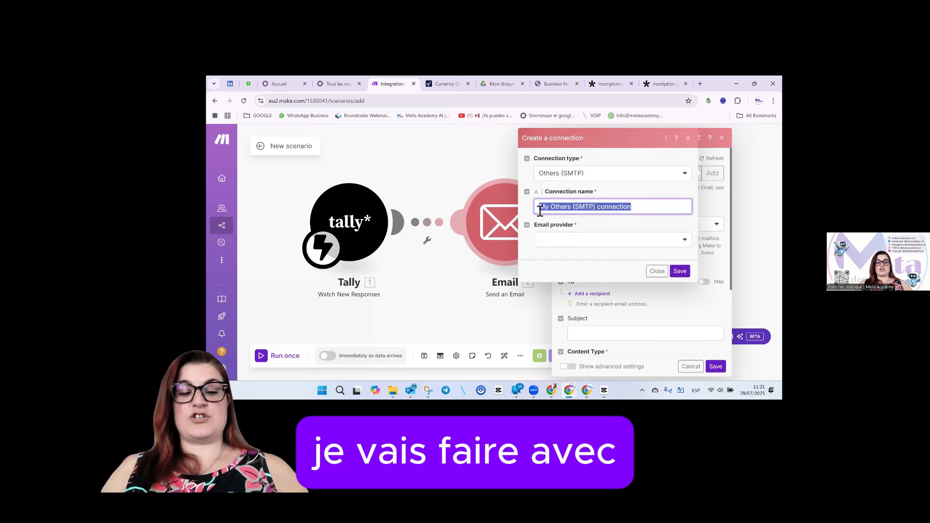
key("BackSpace")
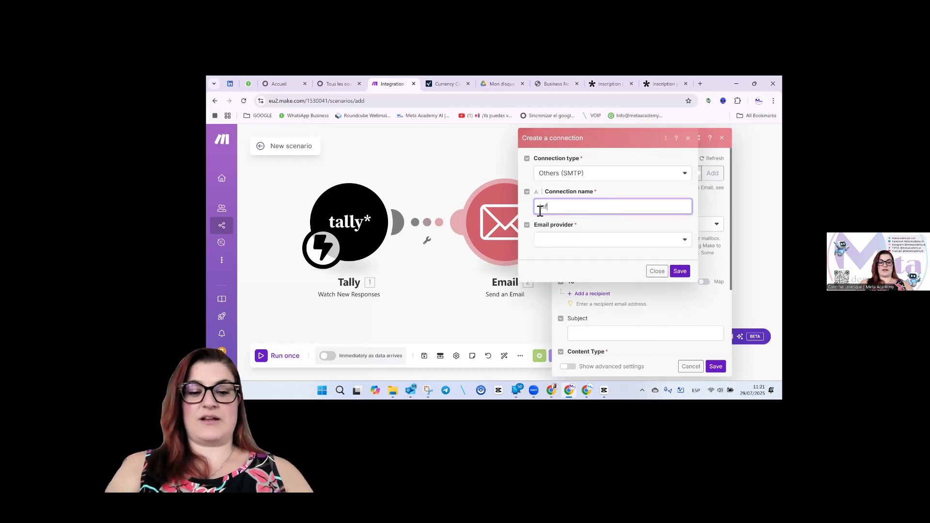
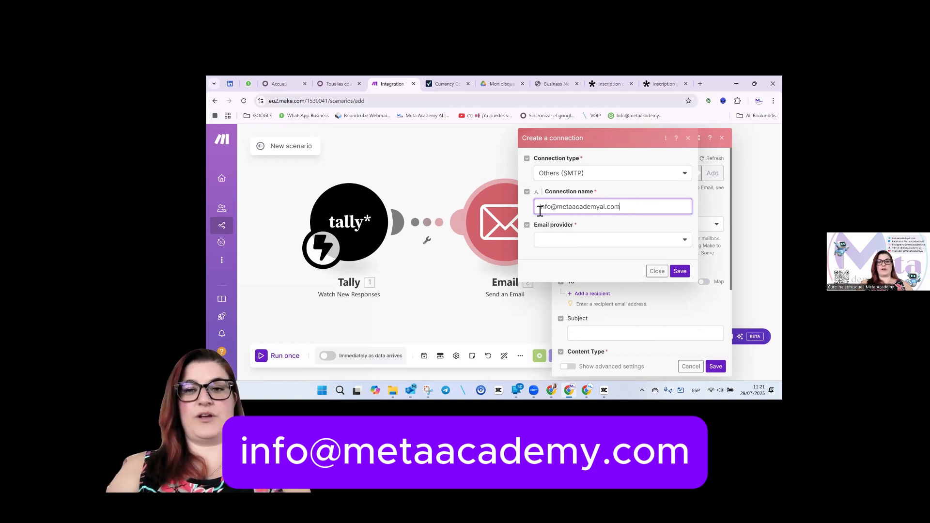
left_click(550, 240)
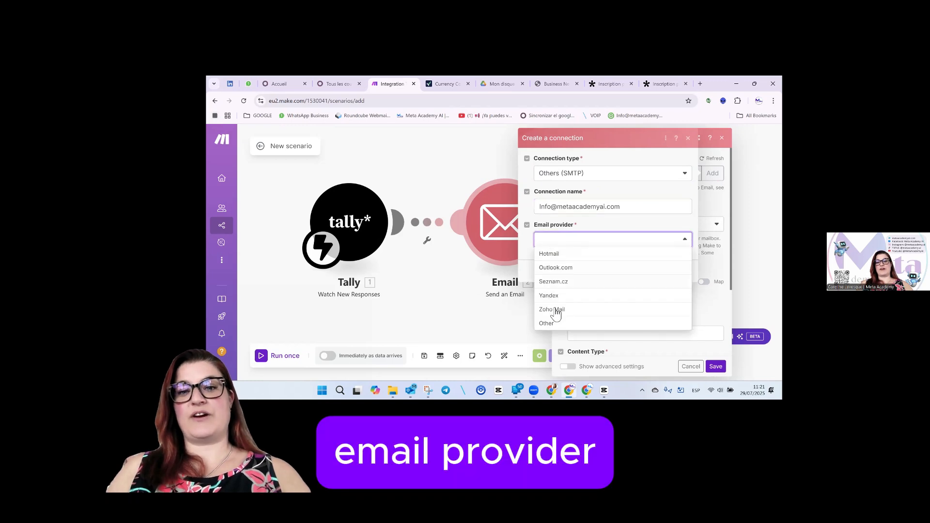
left_click(553, 324)
Fill in the sender's email address, display name and SMTP server webmail.hostingenius.com.
left_click(585, 273)
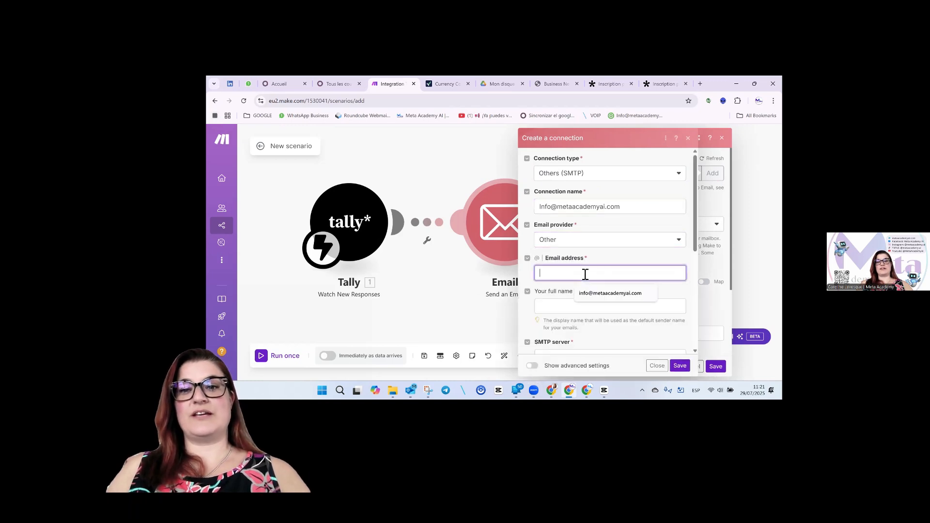
left_click(610, 293)
left_click(565, 308)
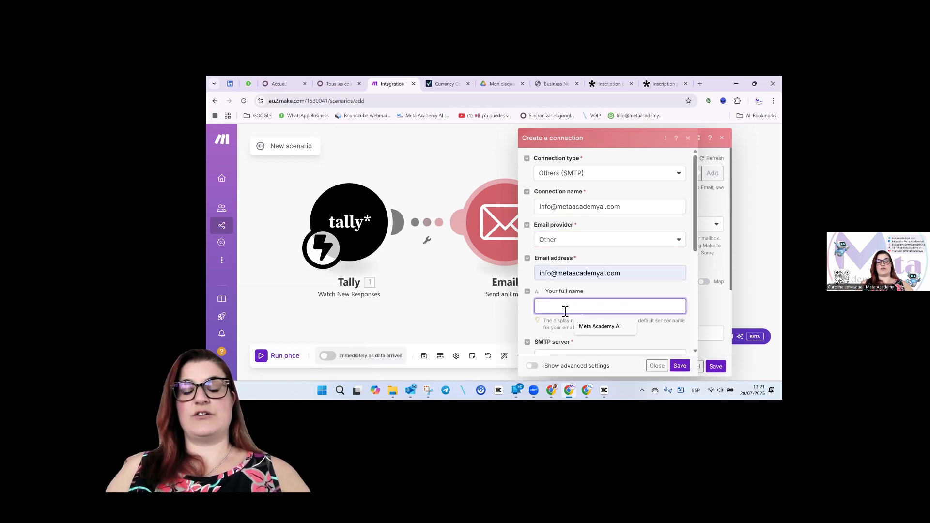
left_click(597, 322)
scroll(594, 303, "down", 2)
left_click(572, 284)
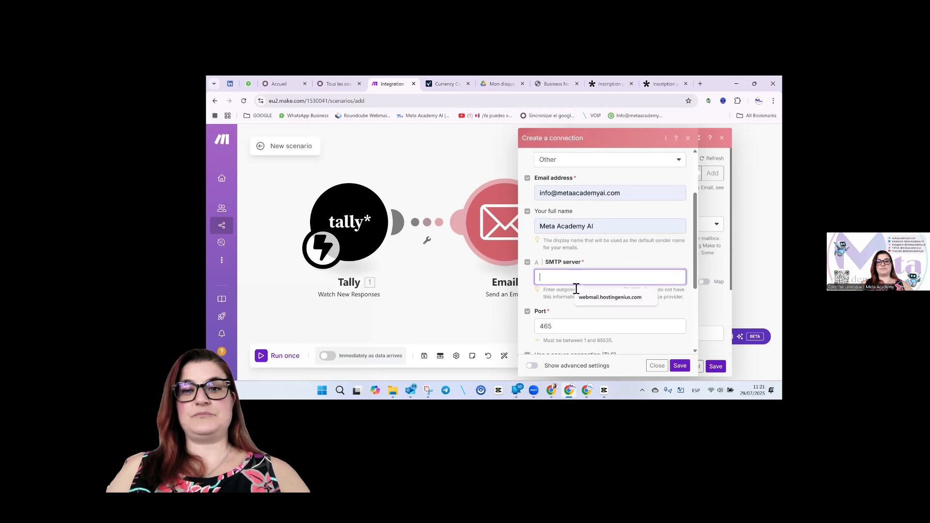
left_click(589, 298)
Enter the account user name, paste the account password, and save the new SMTP connection.
scroll(624, 273, "down", 2)
scroll(624, 272, "down", 2)
left_click(579, 301)
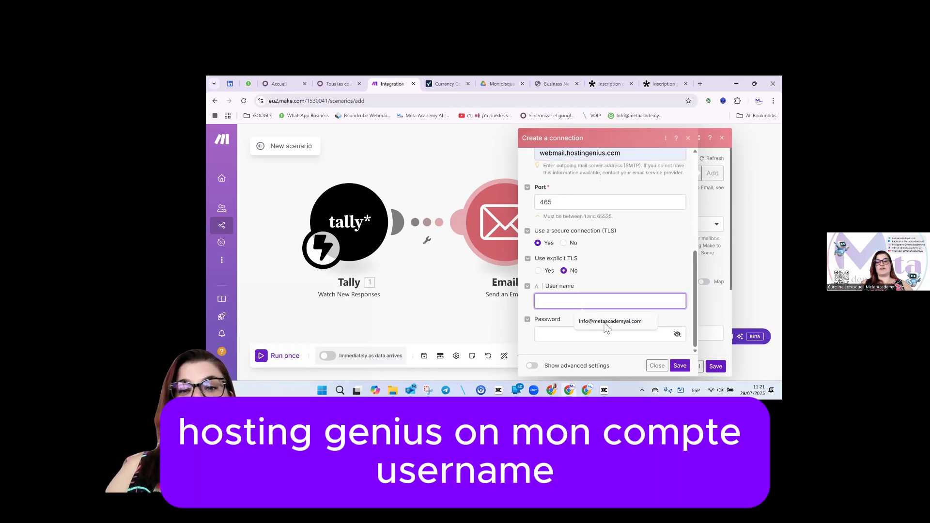
left_click(594, 321)
left_click(587, 333)
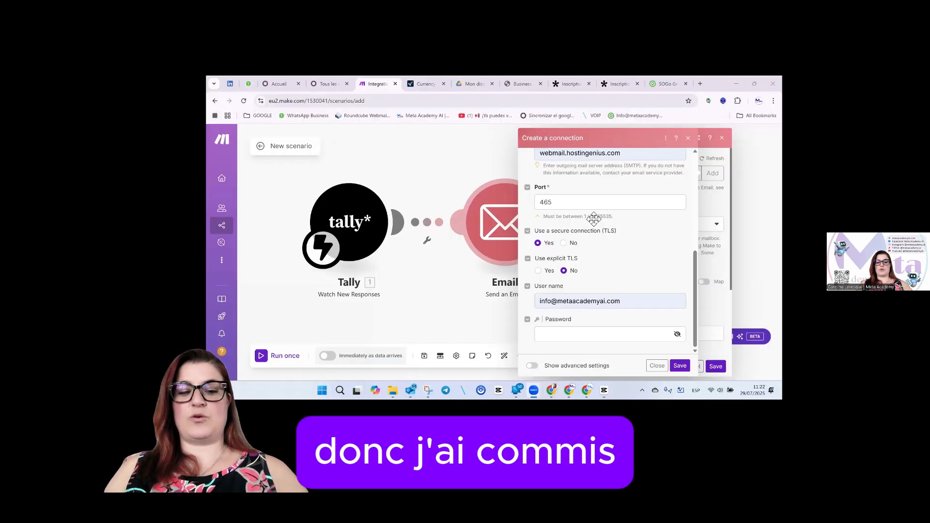
left_click(613, 335)
key("ctrl+v")
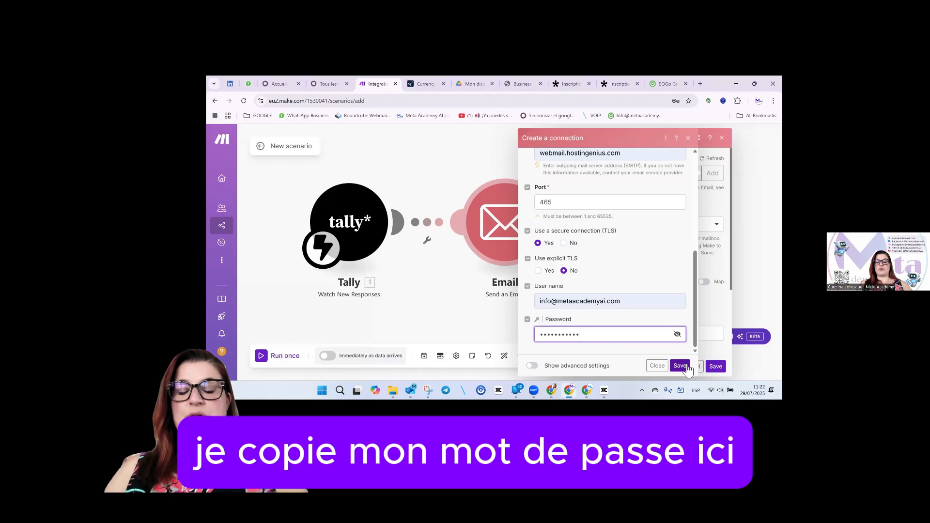
left_click(680, 366)
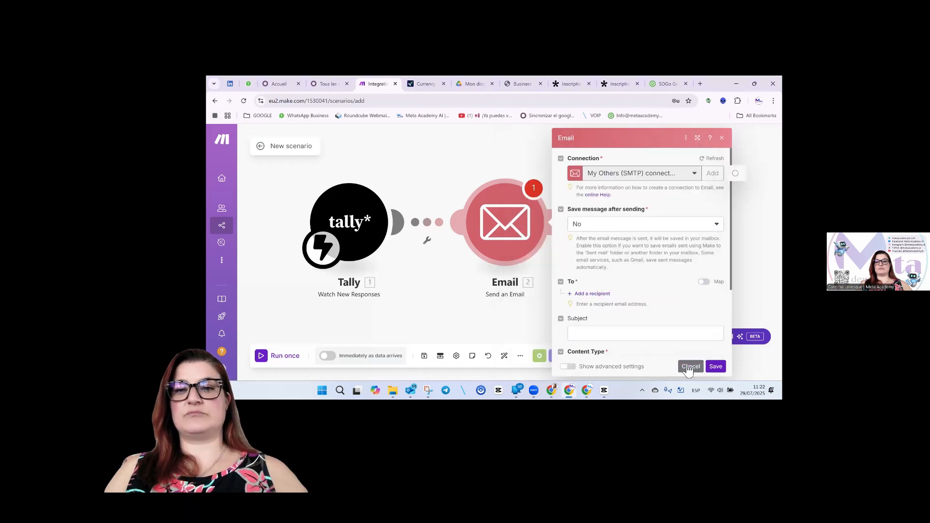
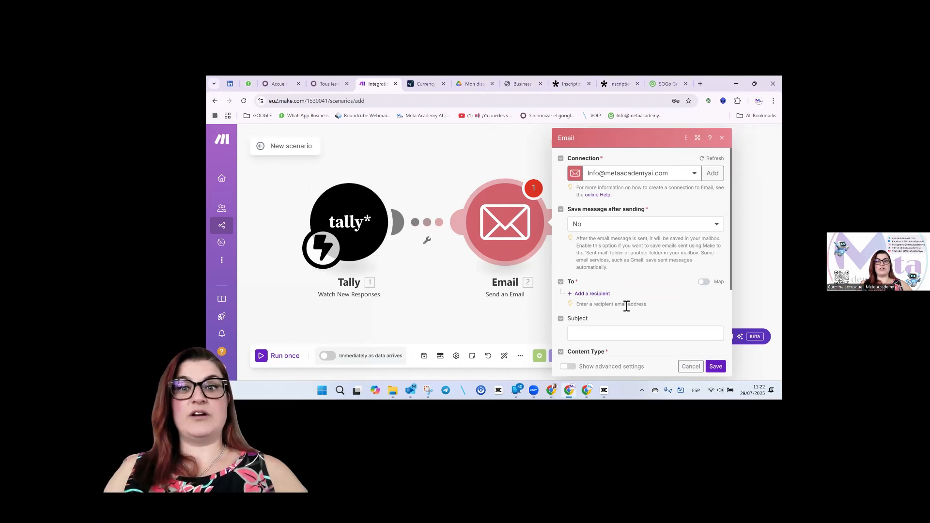
Add the Tally company email and representative email as the email's two recipients.
left_click(607, 295)
left_click(612, 310)
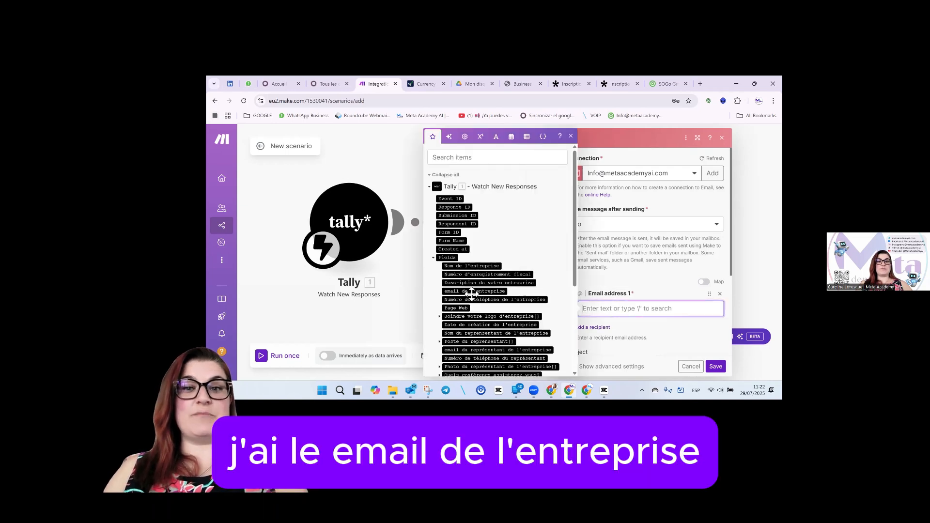
left_click(473, 292)
left_click(602, 332)
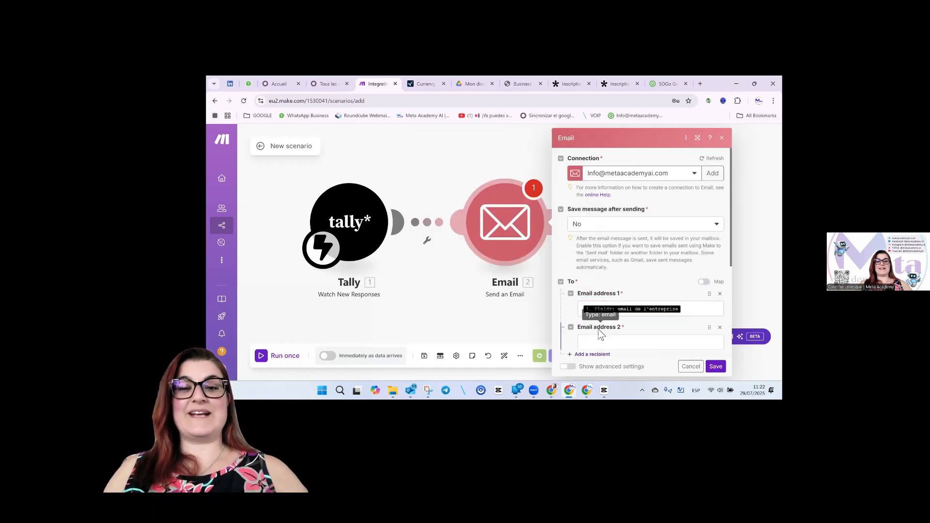
left_click(581, 342)
scroll(510, 298, "down", 1)
scroll(511, 298, "down", 3)
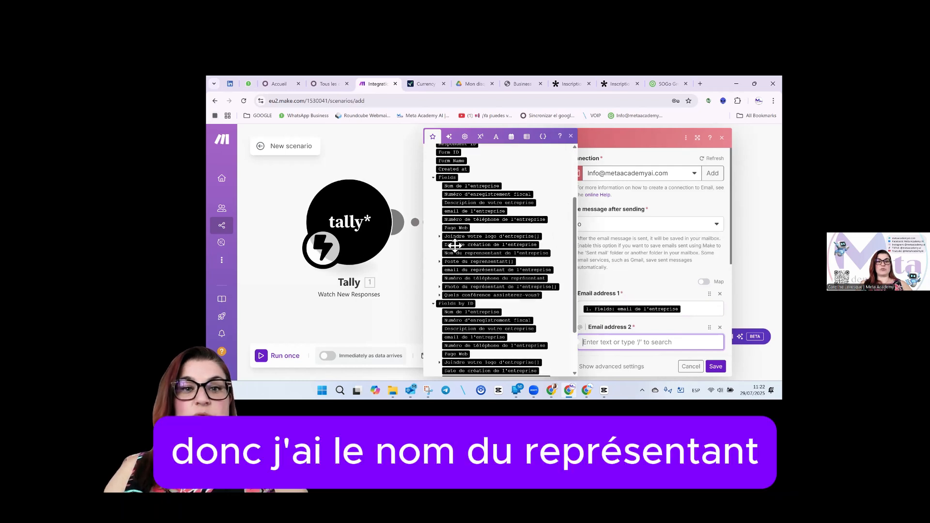
left_click(460, 270)
Set the email subject to 'Merci pour votre inscription'.
scroll(634, 317, "down", 2)
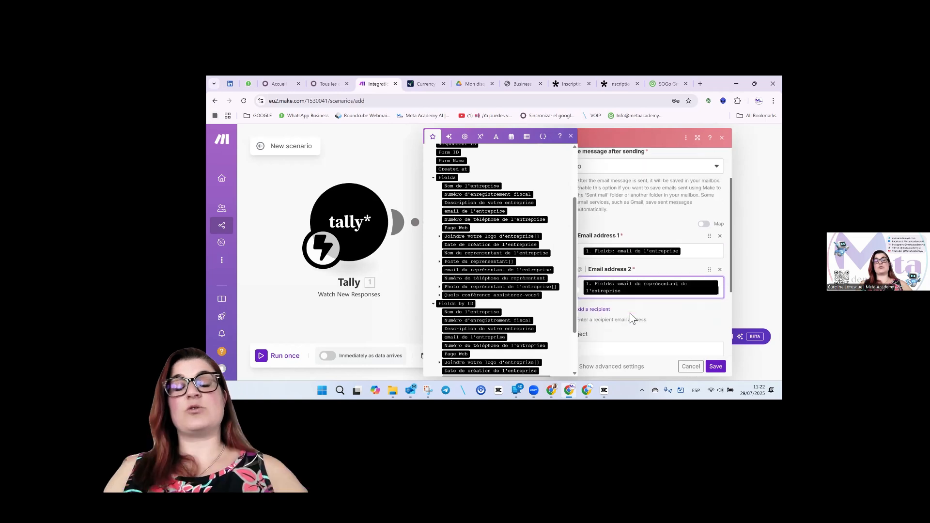
scroll(644, 295, "down", 2)
left_click(641, 289)
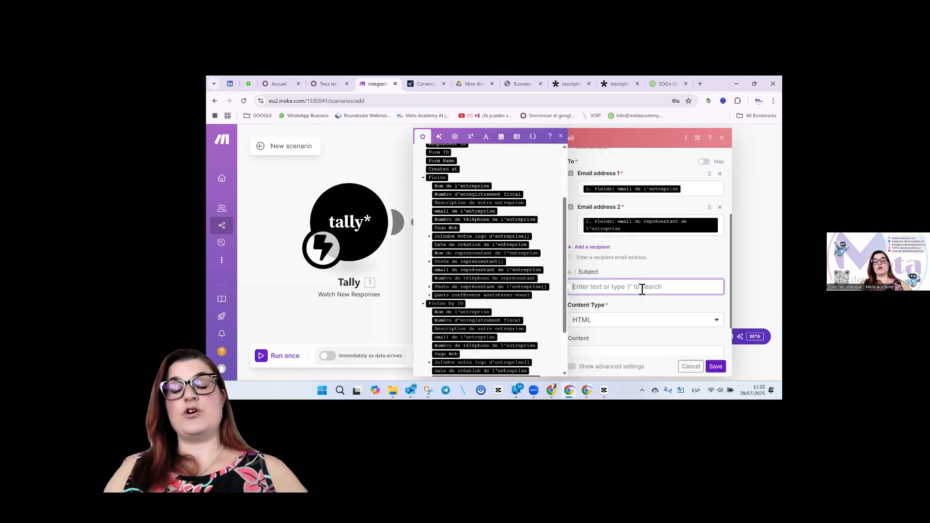
type("Merci")
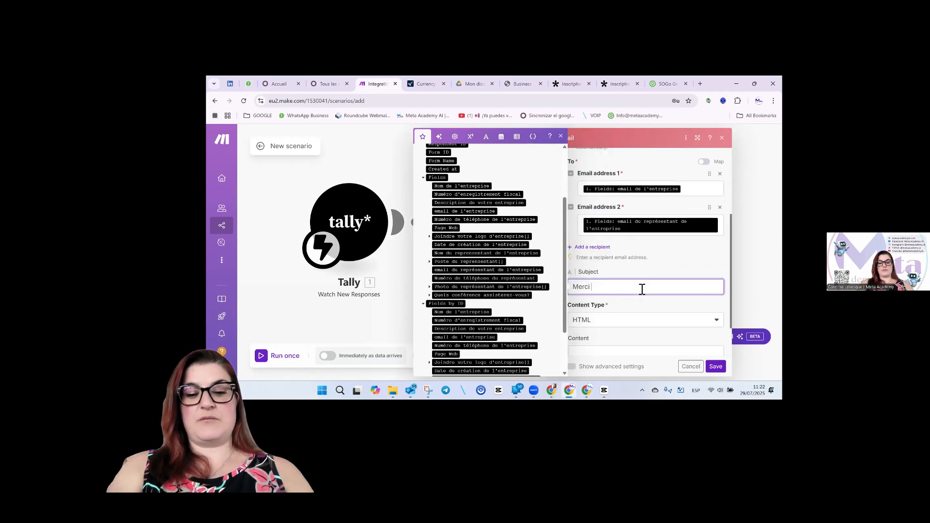
type(" pour votre inscription")
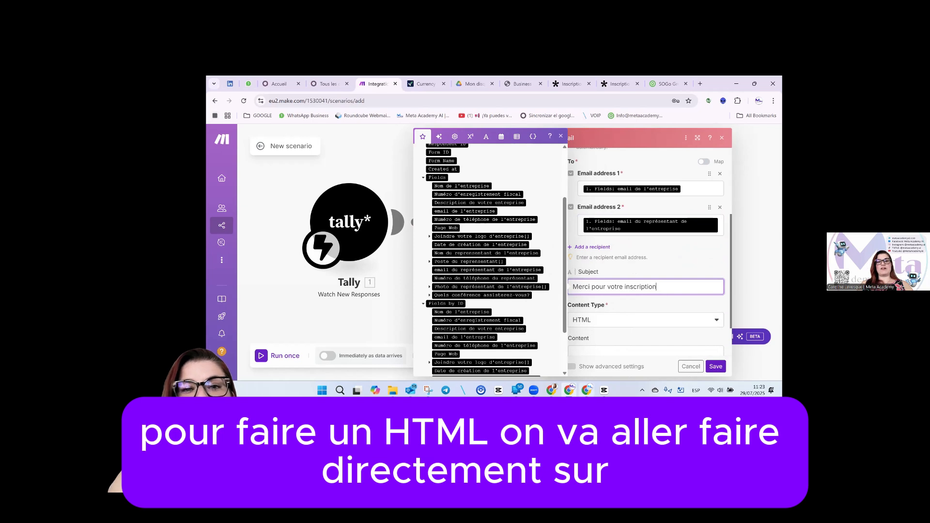
key("alt+Tab")
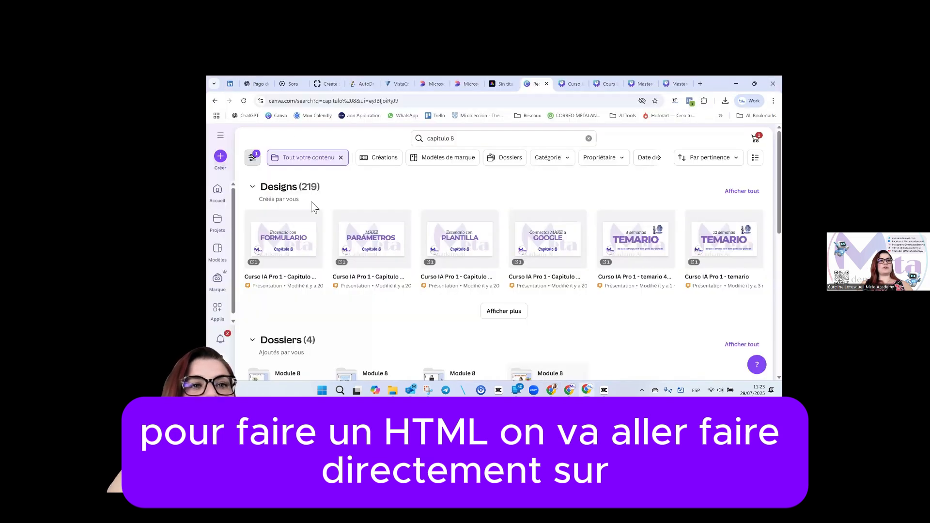
In a new ChatGPT chat, begin a prompt about the Tally form for the Sommet.
left_click(253, 83)
left_click(230, 155)
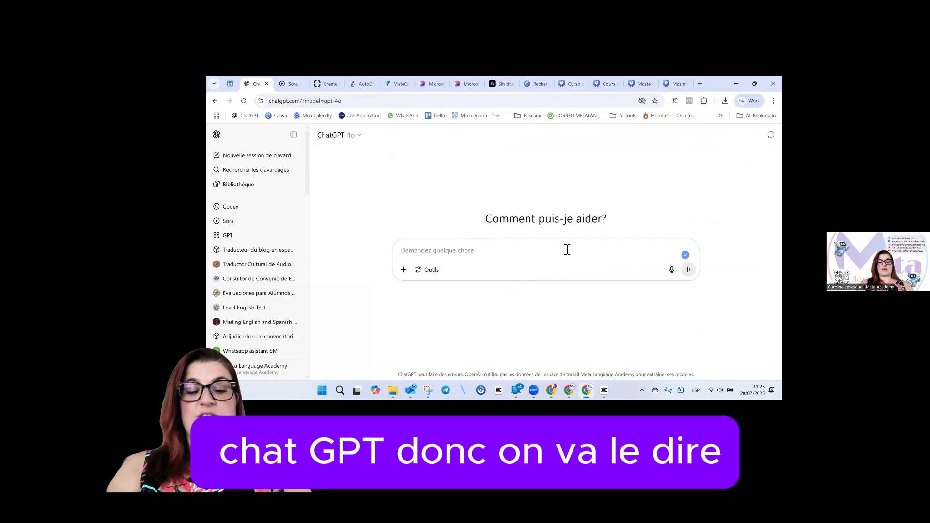
type("Je suis en train de faire ")
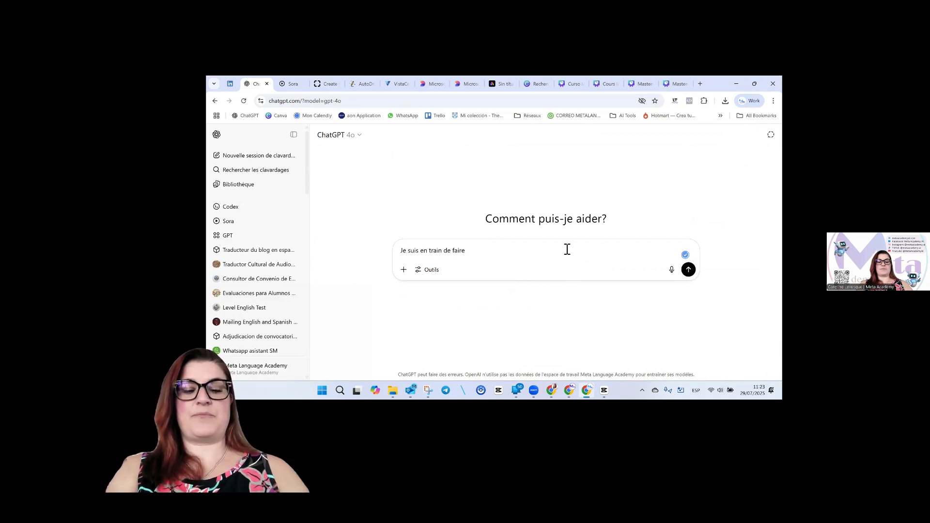
type("un")
key("BackSpace")
key("BackSpace")
key("BackSpace")
key("BackSpace")
key("BackSpace")
key("BackSpace")
key("BackSpace")
key("BackSpace")
key("BackSpace")
key("BackSpace")
key("BackSpace")
key("BackSpace")
key("BackSpace")
key("BackSpace")
key("BackSpace")
key("BackSpace")
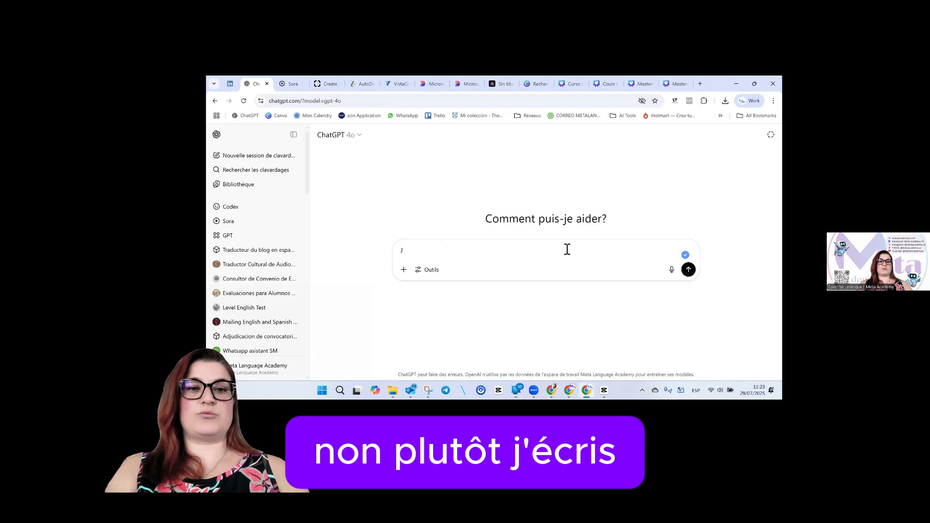
type("'ai cré")
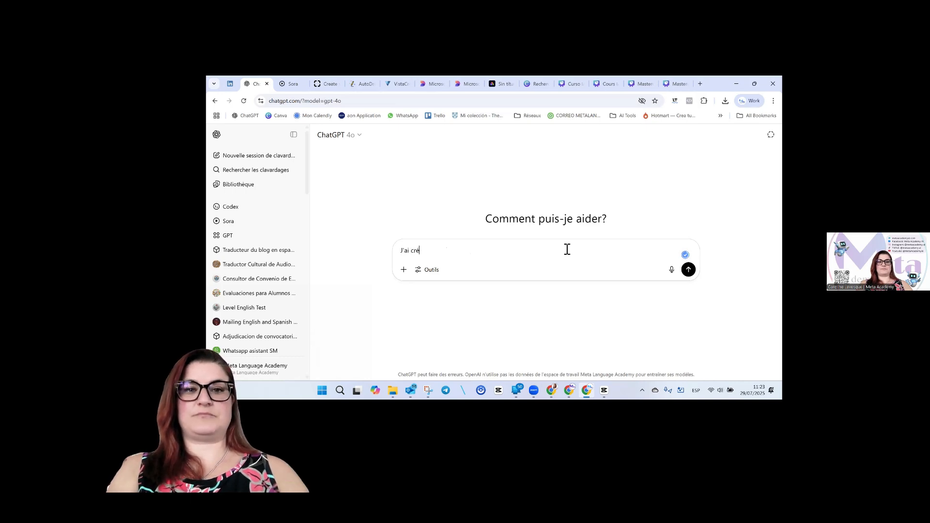
type("é un formulaire sur ")
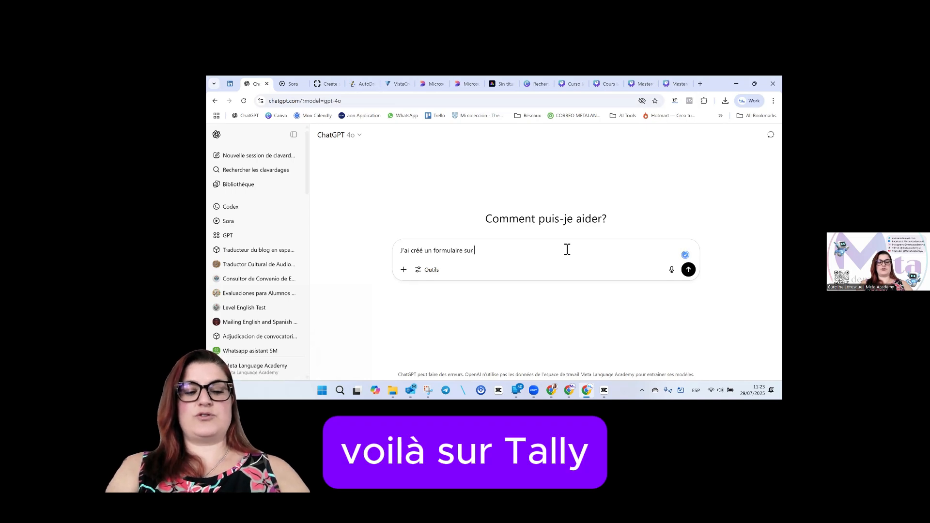
type("Tally pour le Sommet du")
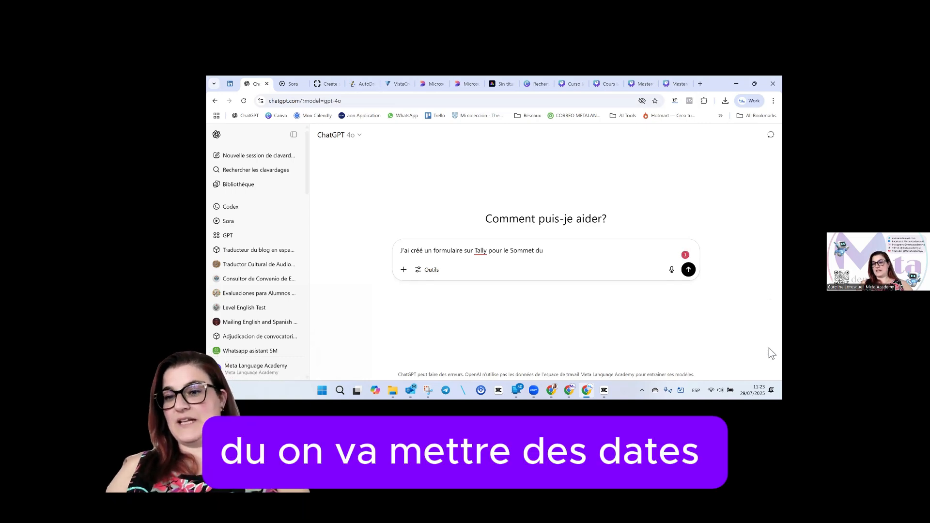
Check September 2025 in the calendar, then add the 12-13-14 septembre 2025 dates and emailing respondents.
left_click(769, 390)
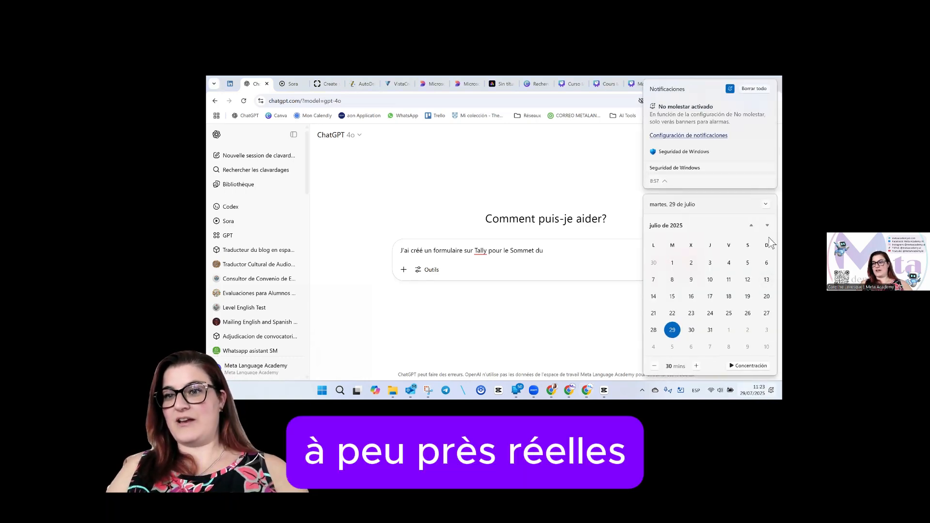
left_click(765, 226)
left_click(767, 226)
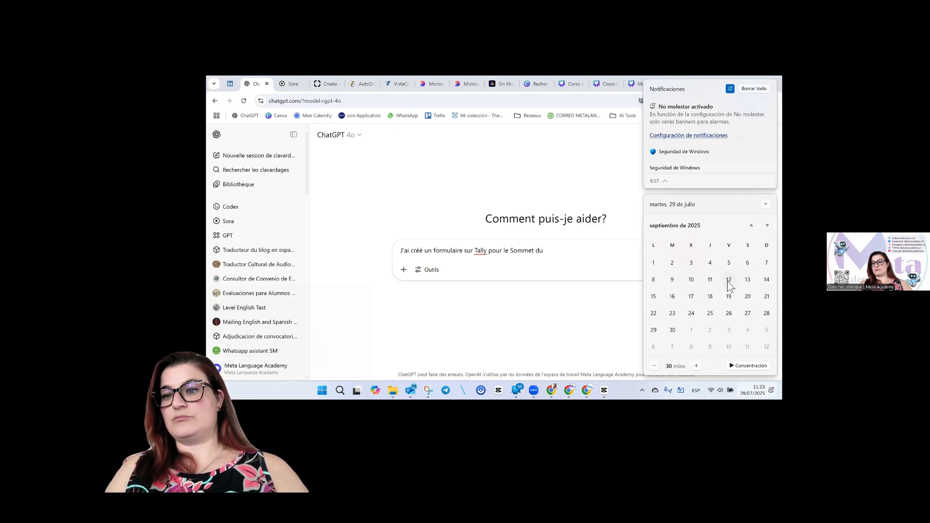
left_click(572, 254)
type("12-1")
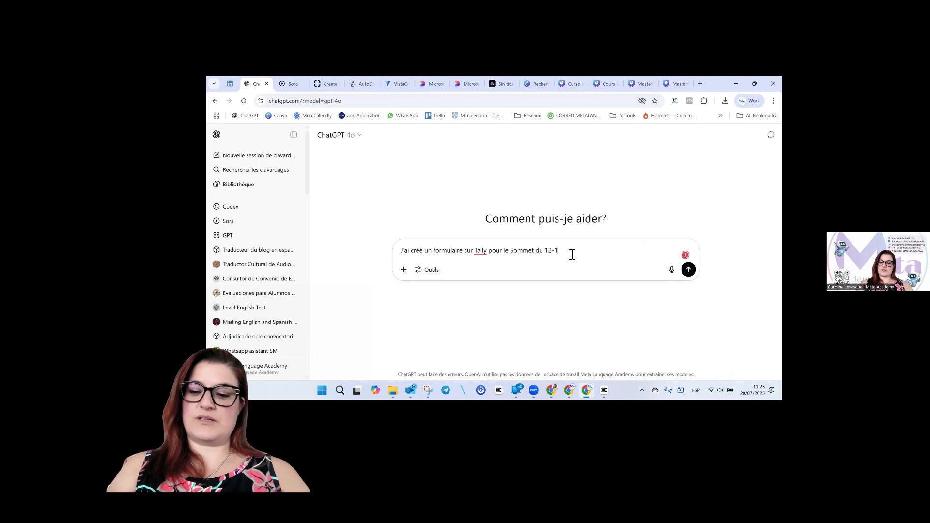
type("3-14 sep")
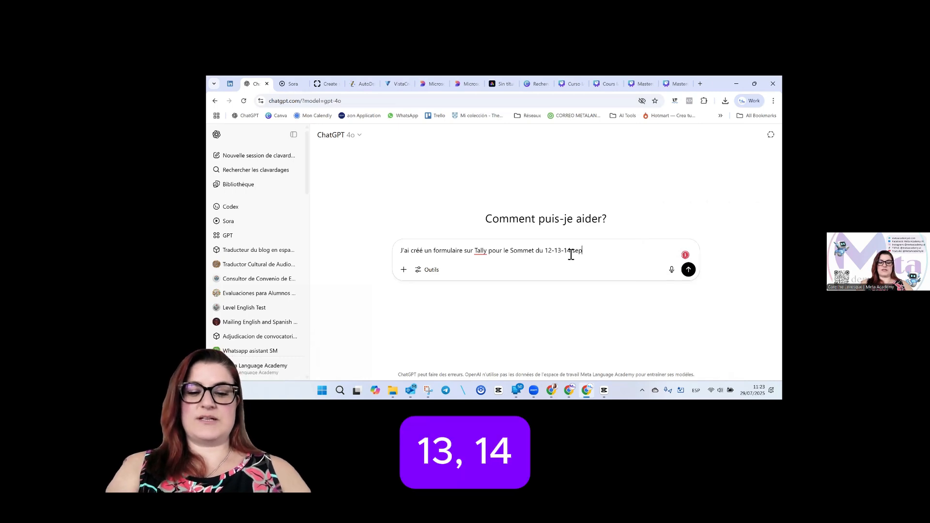
type("tembre 2025")
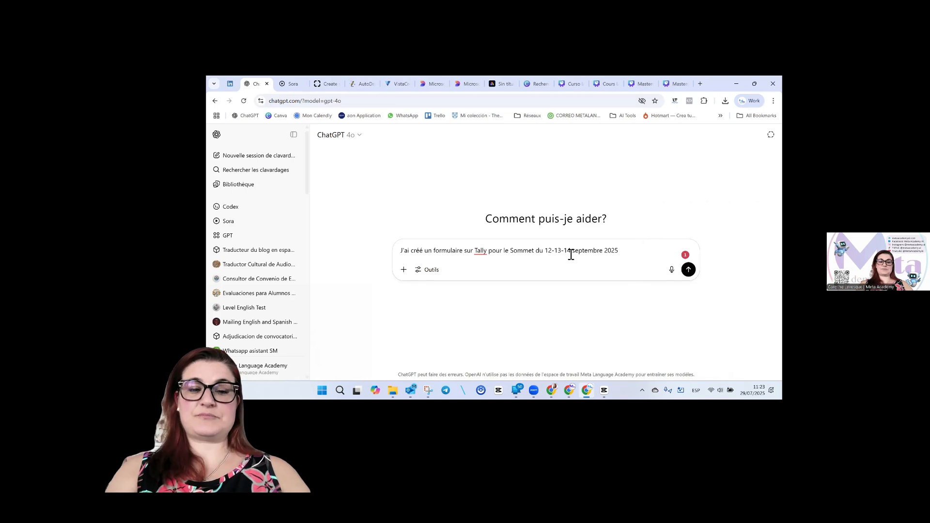
type(" et je veux ")
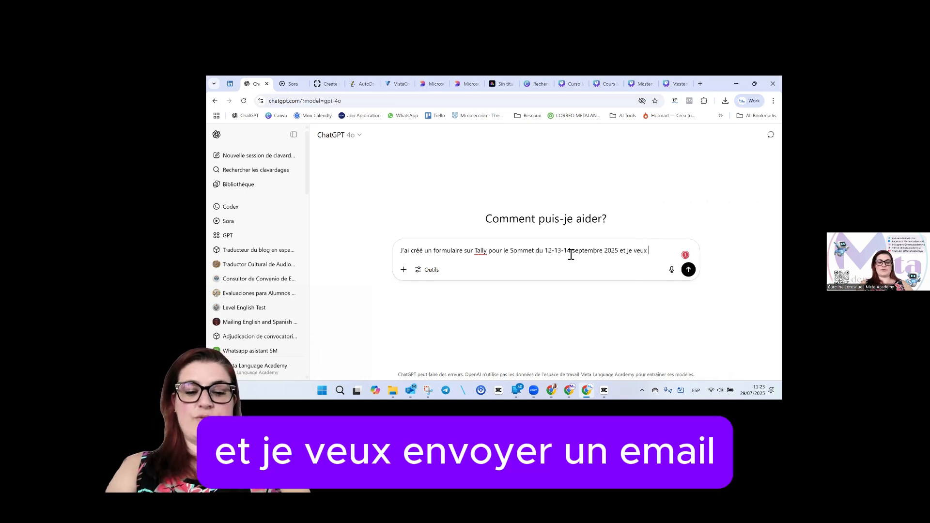
type("envoyer un email")
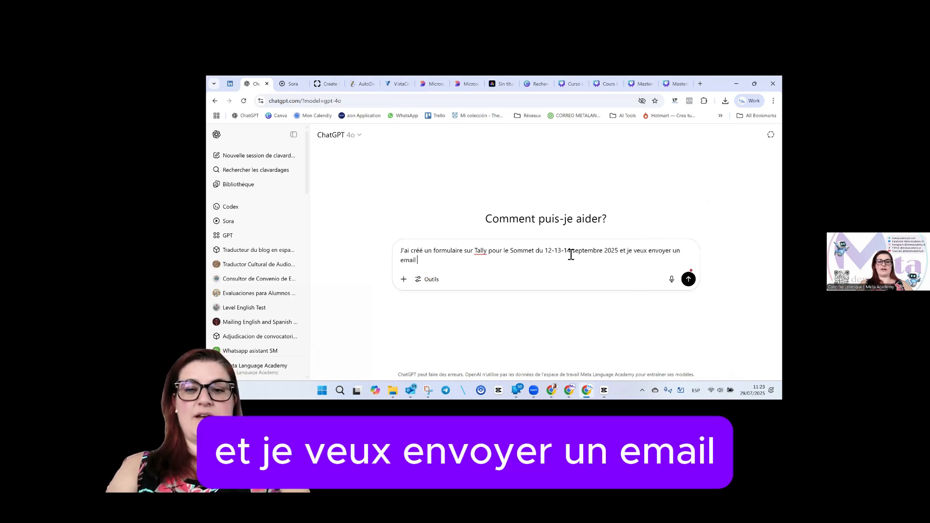
type(" au personne qu")
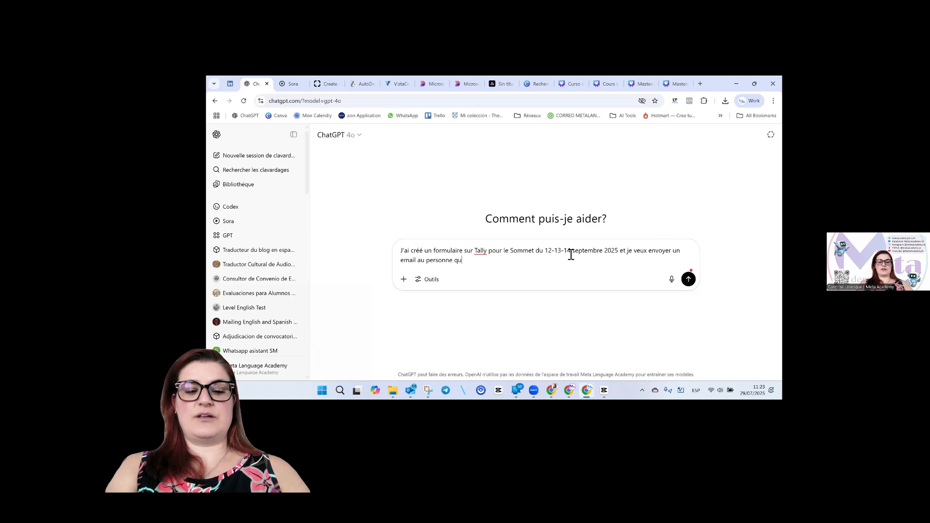
type("i on répondu.")
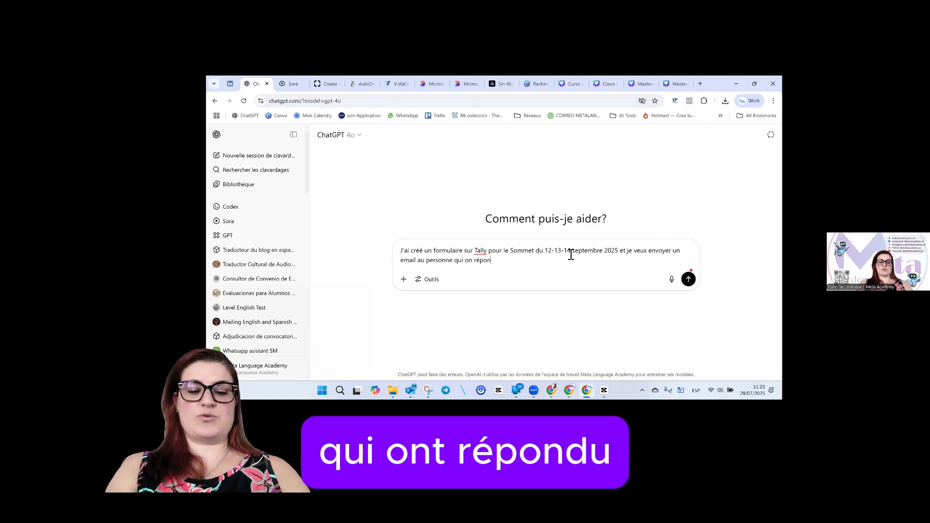
Add a line asking for the representative's name, registration confirmation and company name.
key("shift+Return")
type("Le ema")
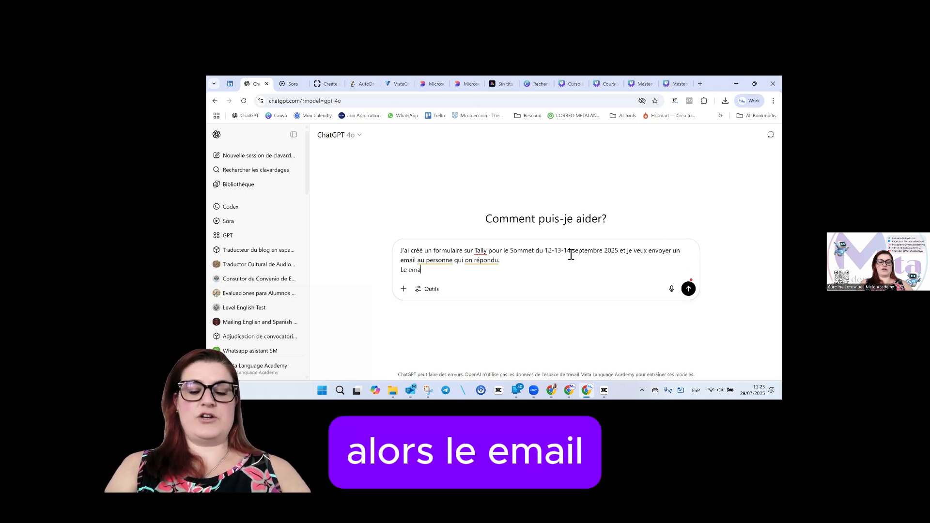
type("il dois avoir le nomb")
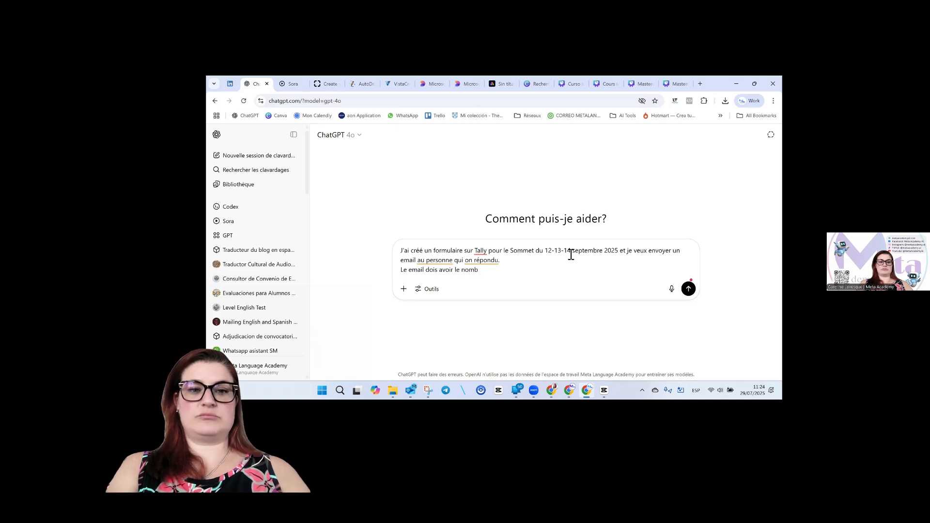
type("r reprense")
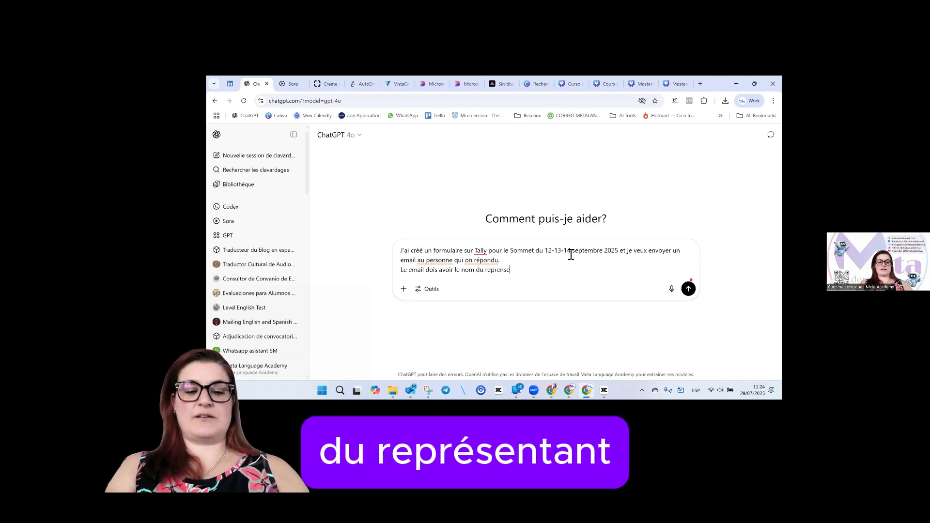
type("t")
type("te de le")
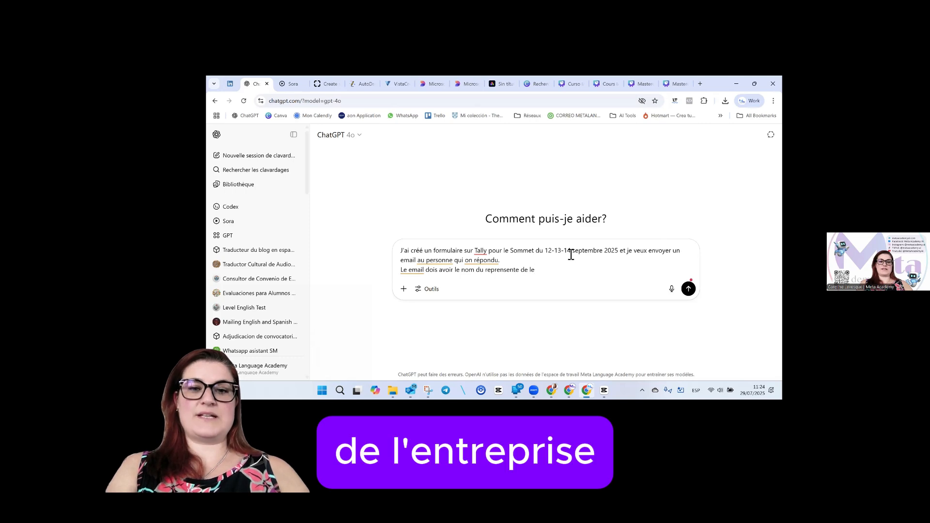
key("BackSpace")
type("'entreprise")
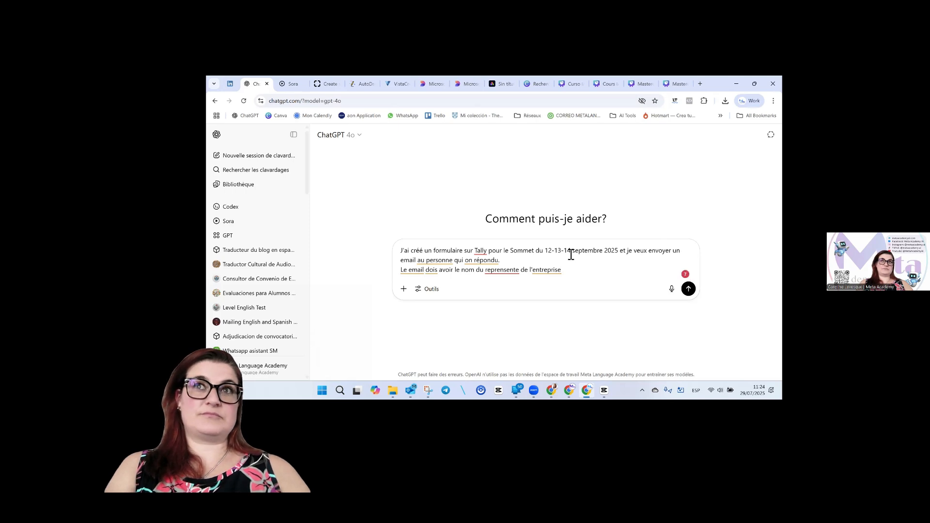
type(", la confor")
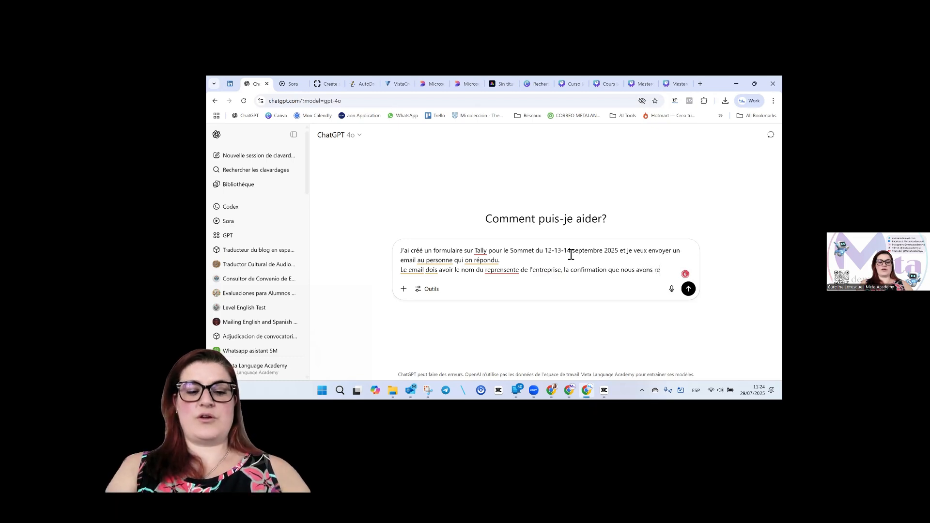
type("çu ")
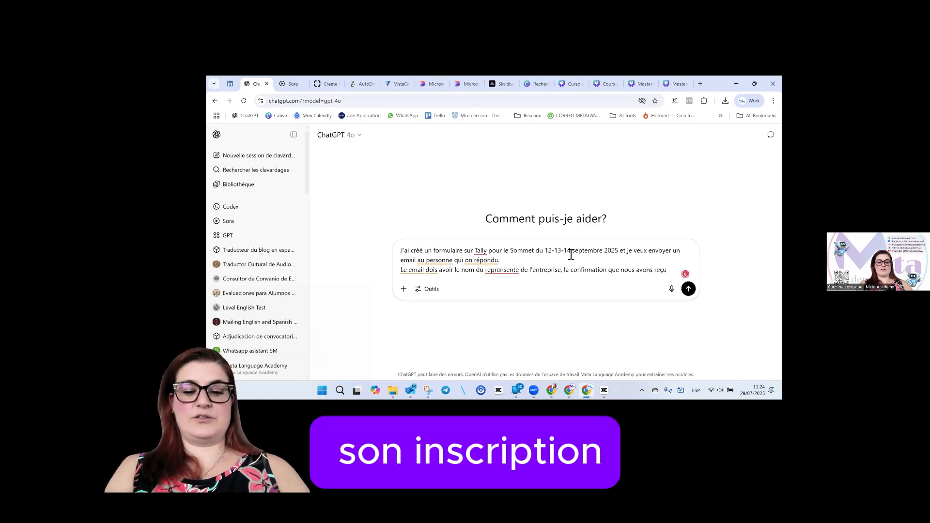
type("son inscription")
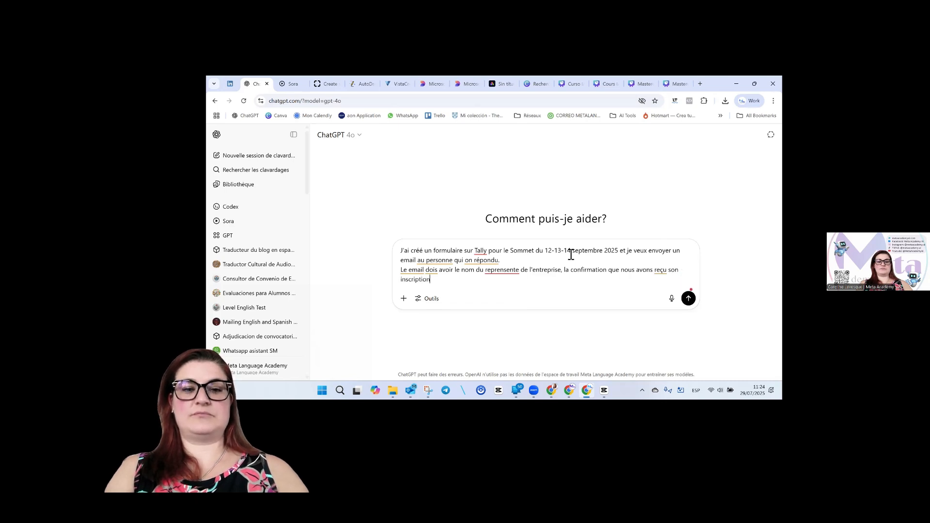
type(" et")
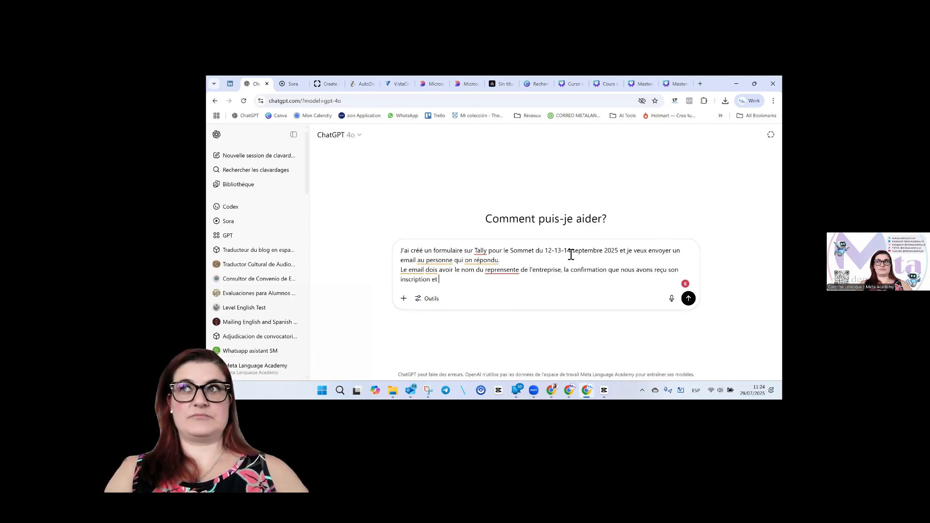
type("le nomb")
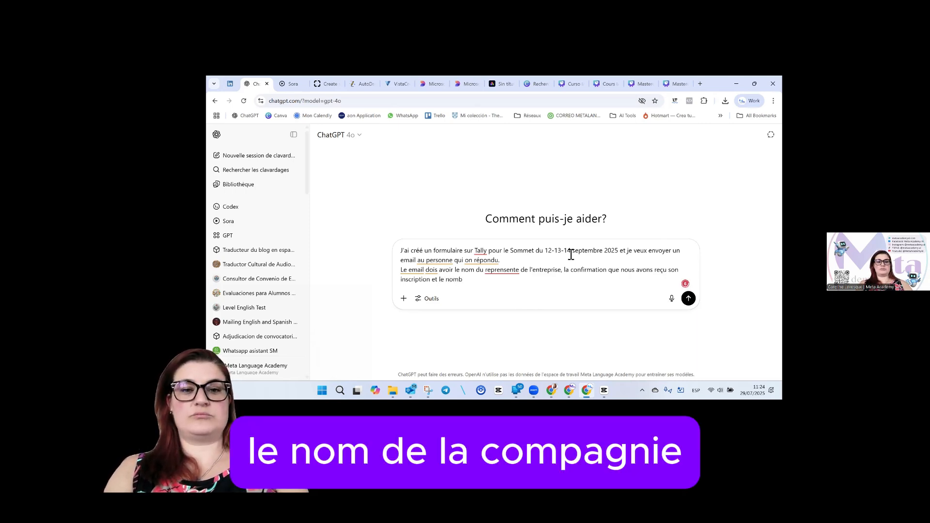
key("BackSpace")
type(" de la comapñy")
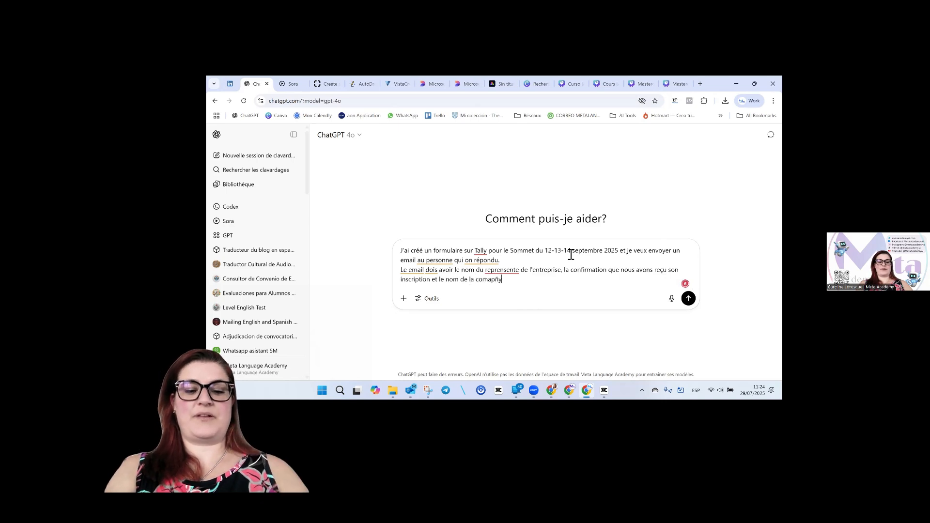
Ask ChatGPT to write the message formally and in HTML.
key("shift+Return")
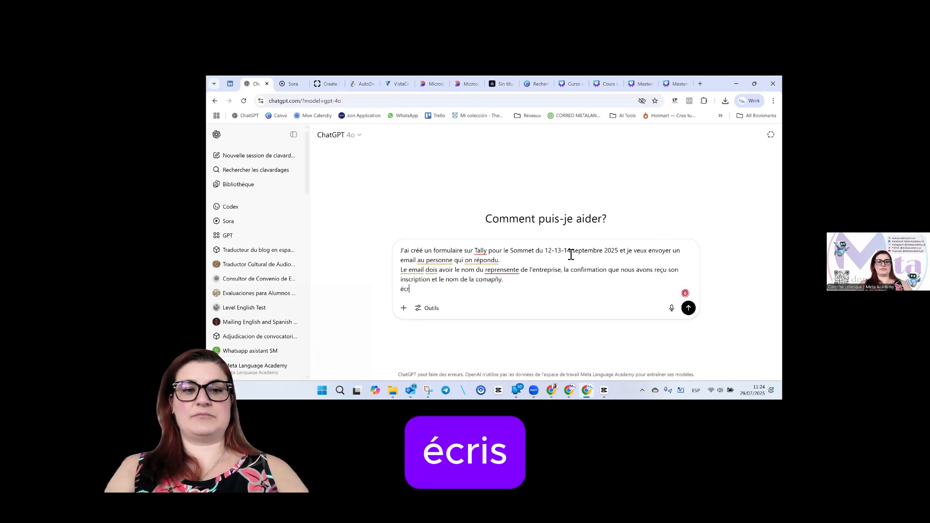
key("BackSpace")
key("BackSpace")
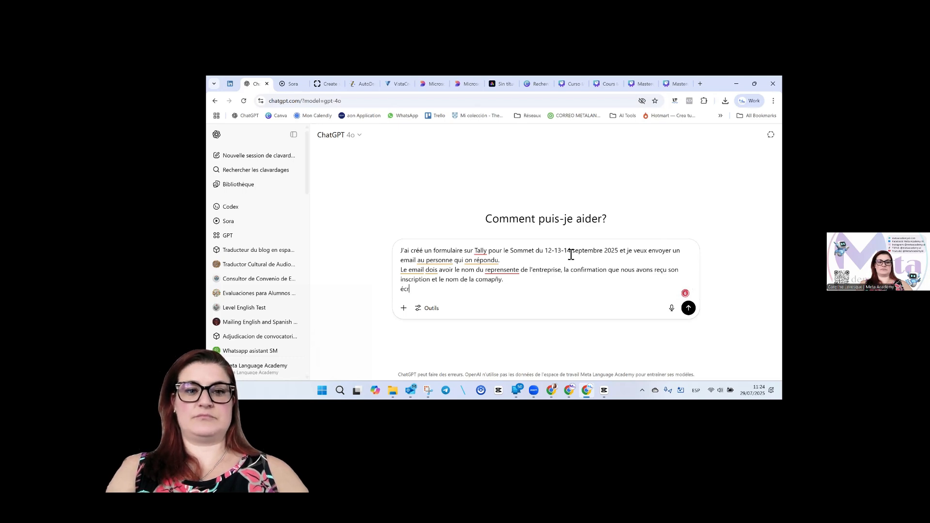
type("écris mon messa")
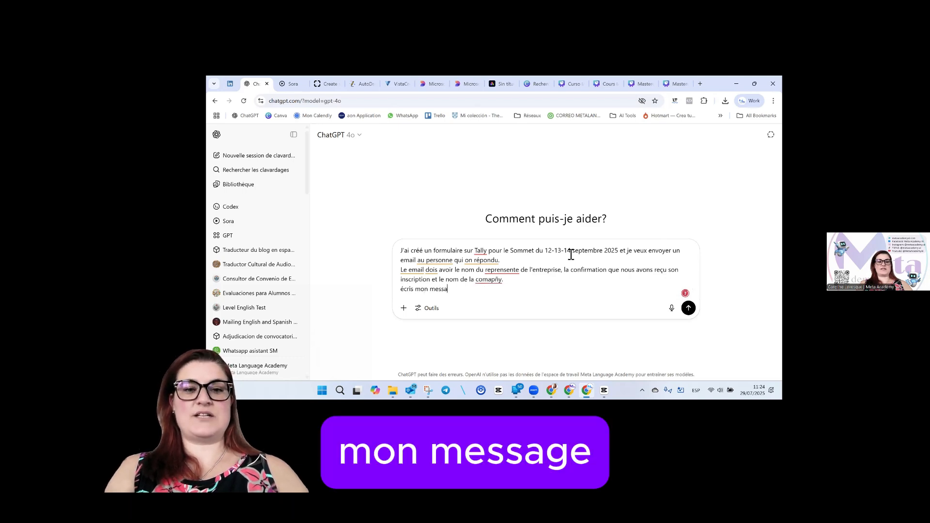
type("ge de fa")
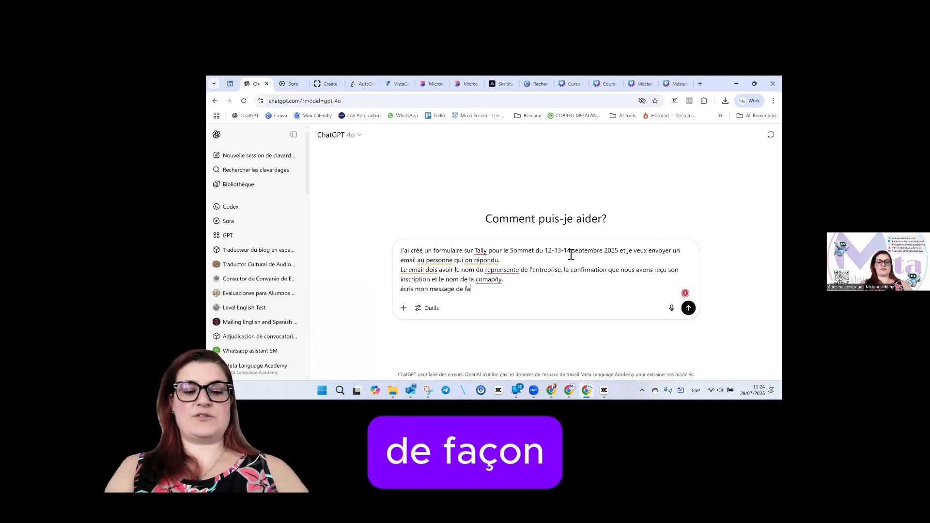
type("çon fom")
key("BackSpace")
type("rmel et en HTML")
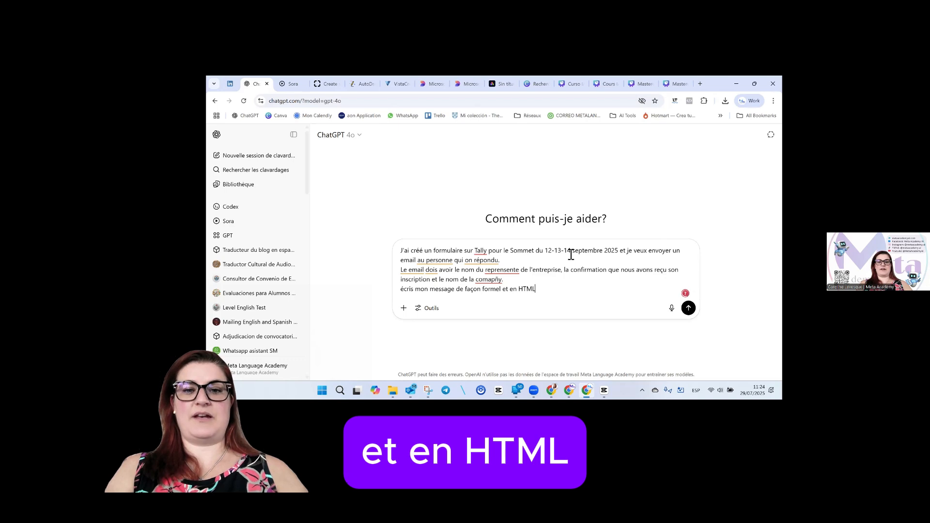
Send the prompt and use the title 'Confirmation d'inscription au Sommet' as the Make email subject.
key("Return")
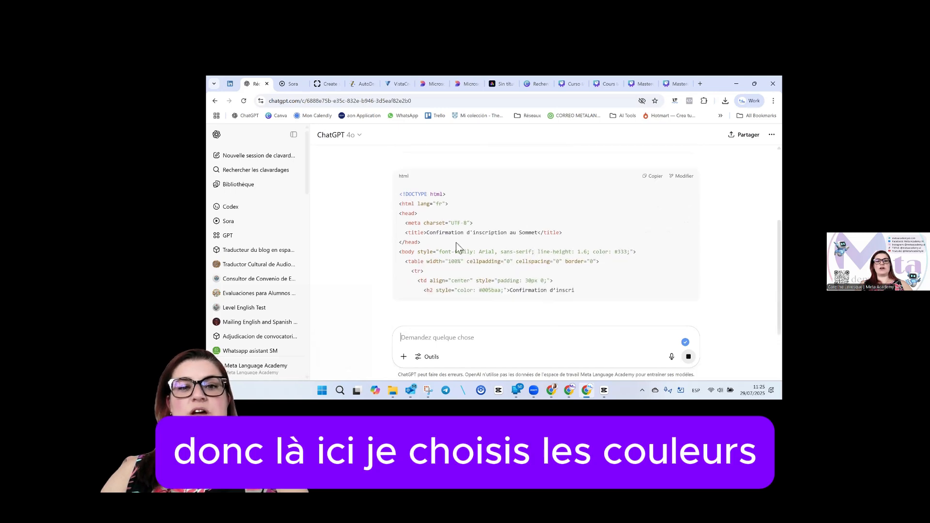
left_click_drag(428, 233, 540, 235)
key("ctrl+c")
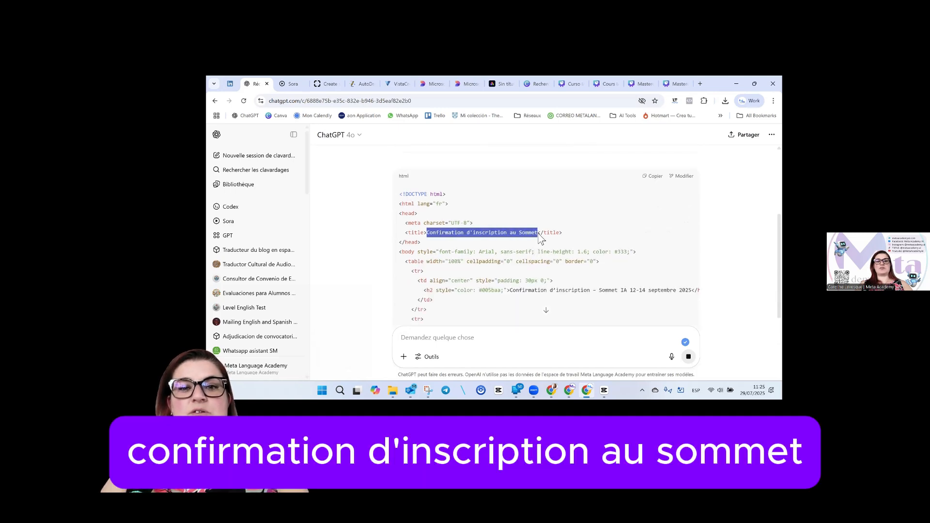
mouse_move(569, 390)
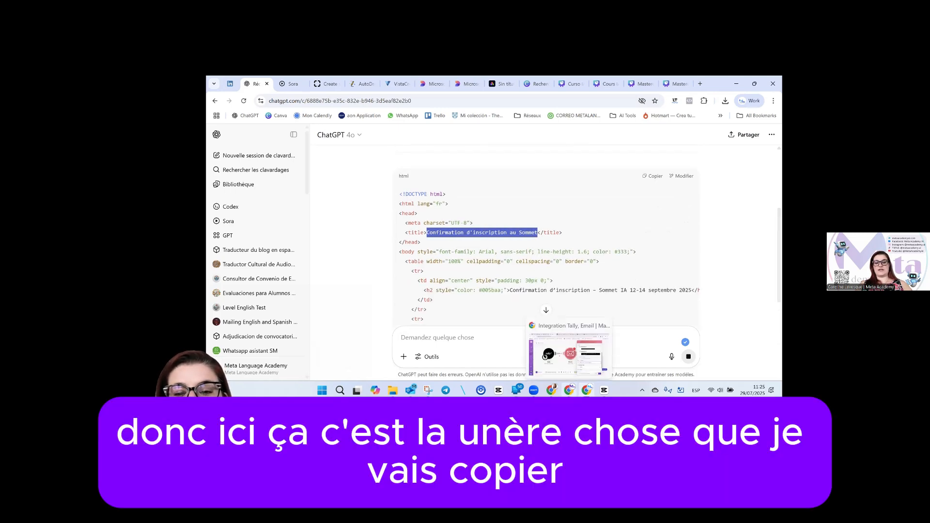
left_click(569, 358)
left_click(616, 290)
key("ctrl+a")
key("ctrl+v")
Review the generated HTML email's representative-name and company-name placeholders.
key("alt+Tab")
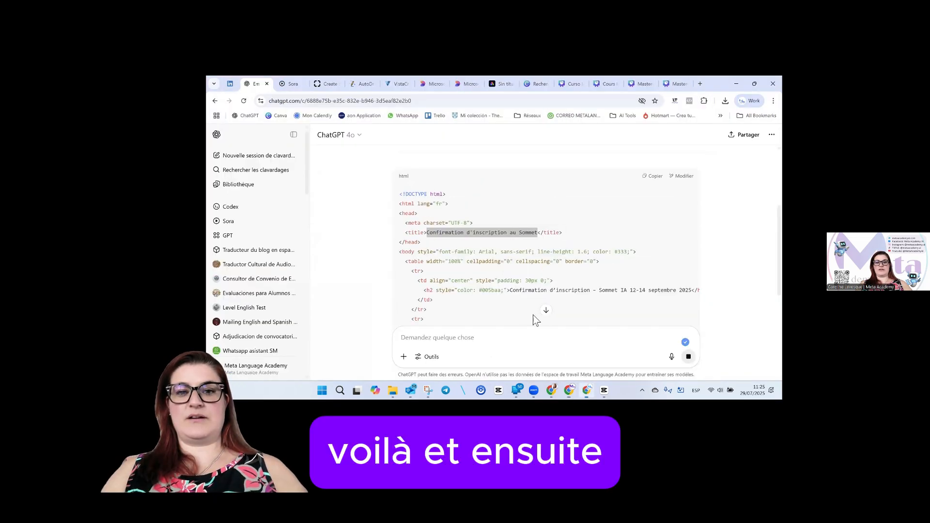
scroll(531, 316, "down", 2)
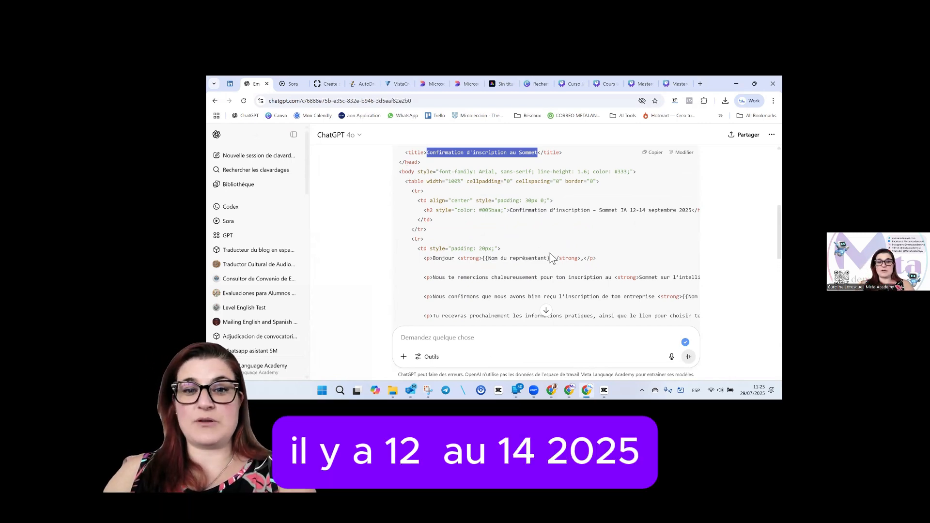
scroll(513, 233, "down", 1)
left_click_drag(482, 218, 566, 219)
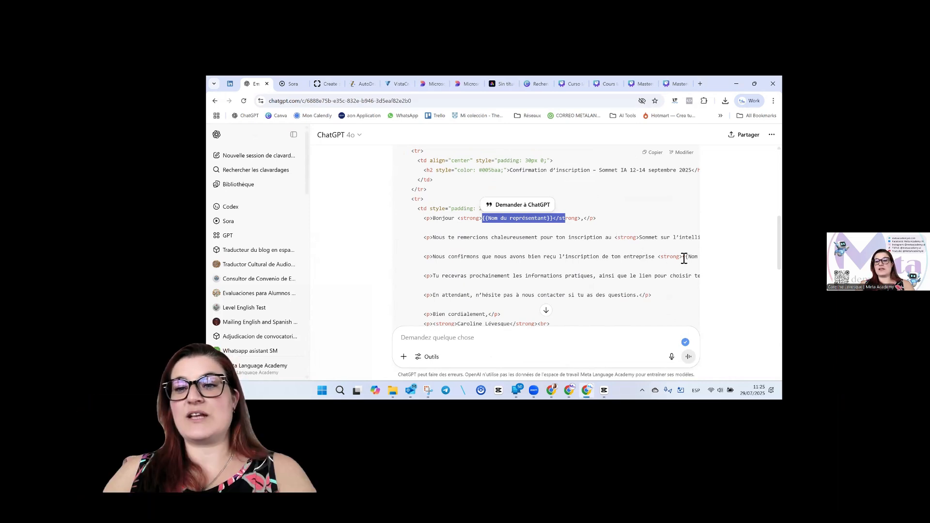
left_click_drag(684, 259, 712, 262)
scroll(550, 296, "down", 5)
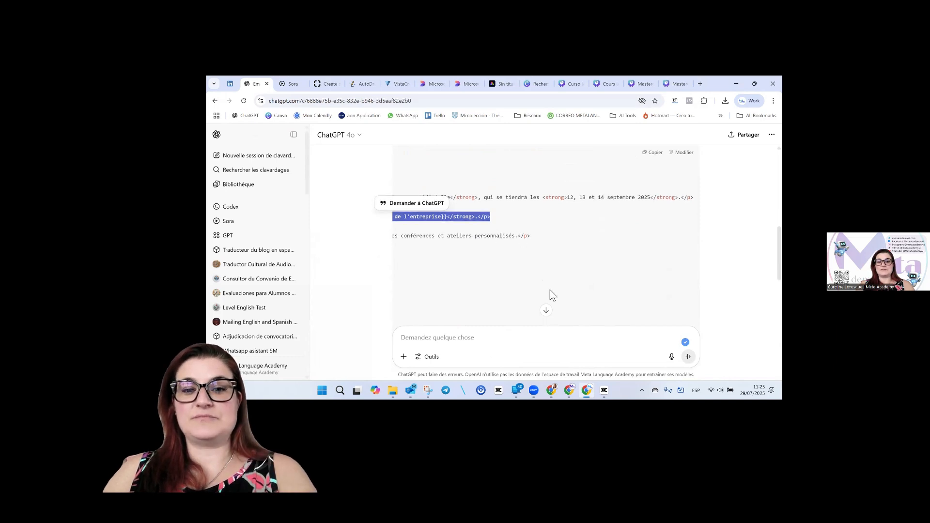
left_click_drag(574, 246, 437, 245)
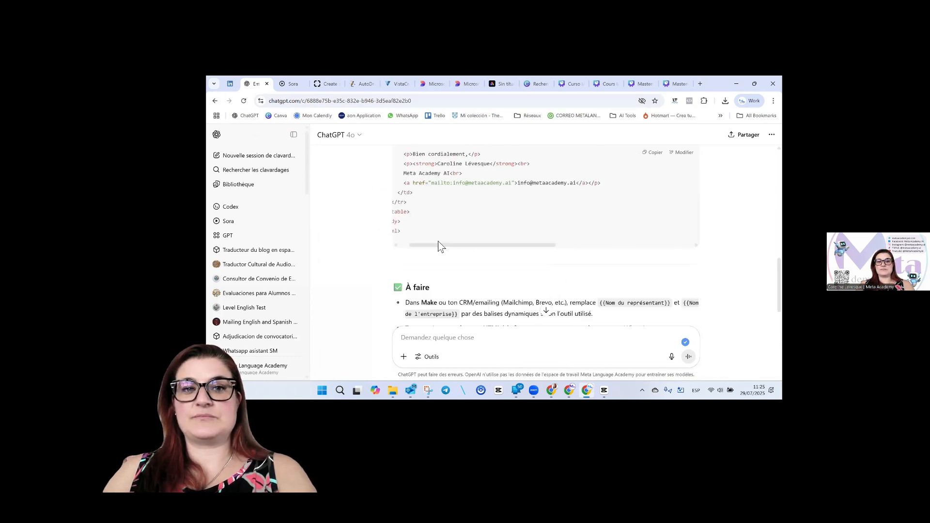
scroll(473, 223, "up", 5)
scroll(442, 242, "down", 1)
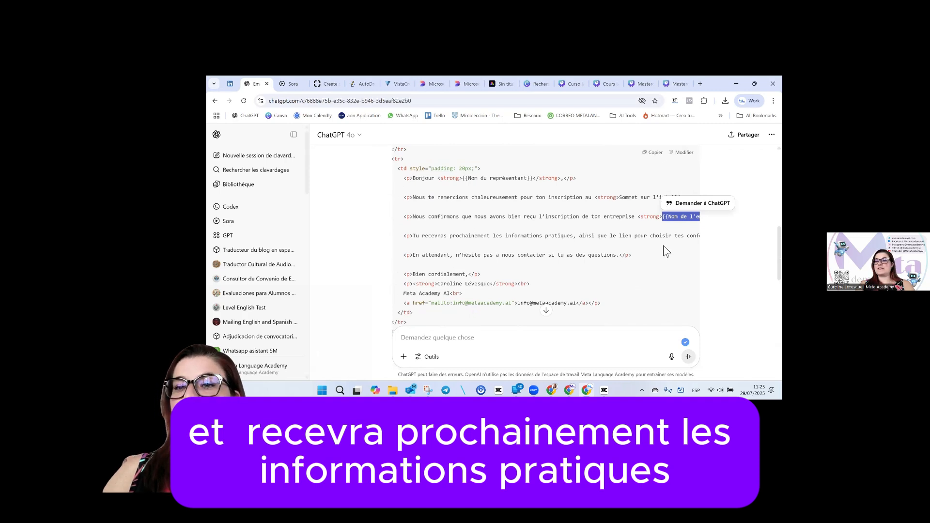
scroll(666, 251, "up", 2)
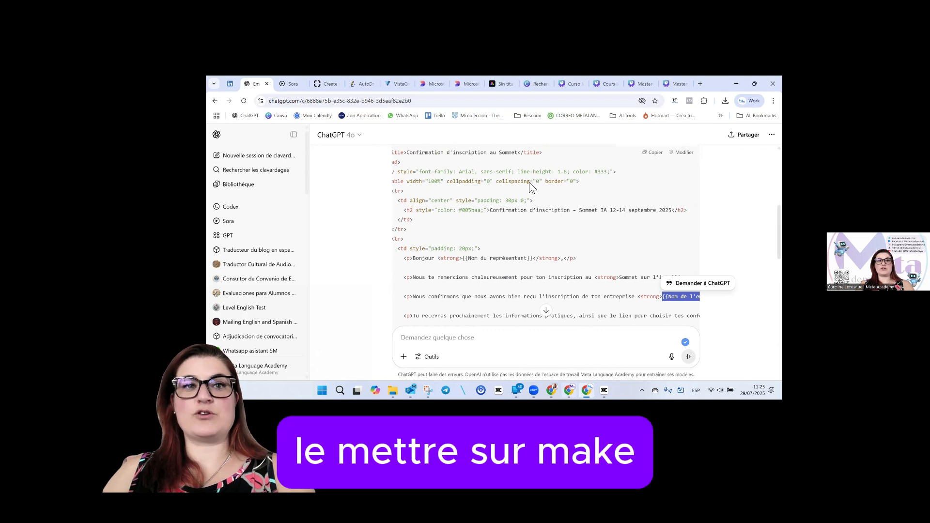
Paste the generated HTML template into the email module's Content field.
left_click(569, 390)
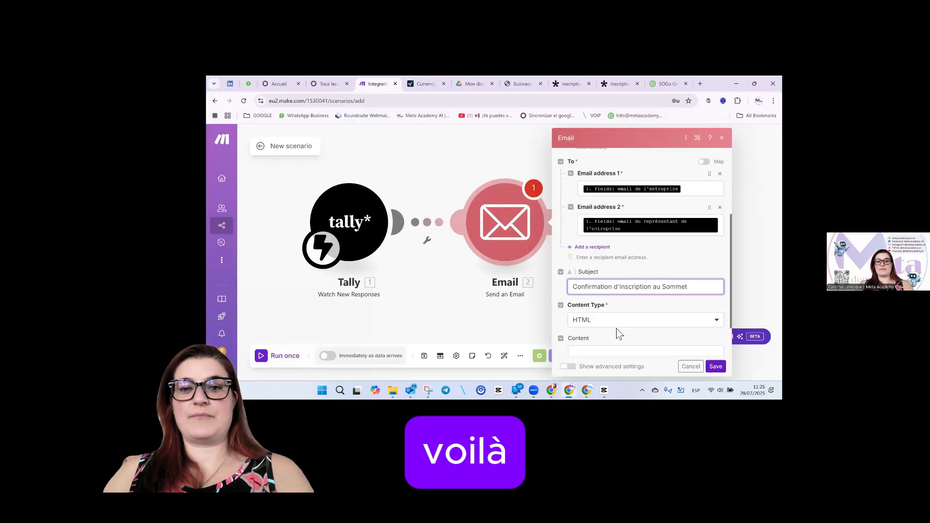
scroll(614, 315, "down", 2)
left_click(617, 304)
key("ctrl+v")
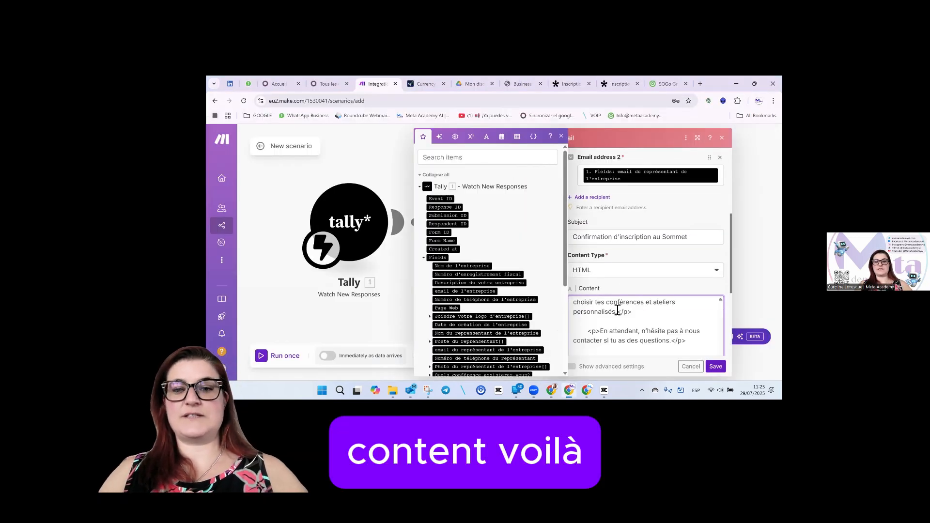
scroll(635, 324, "up", 5)
scroll(653, 331, "up", 2)
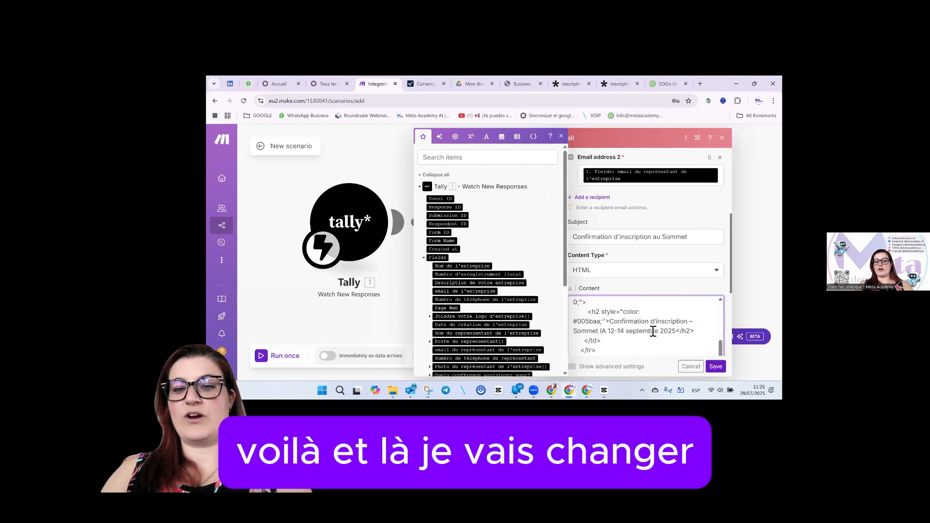
scroll(653, 331, "down", 3)
scroll(653, 332, "down", 2)
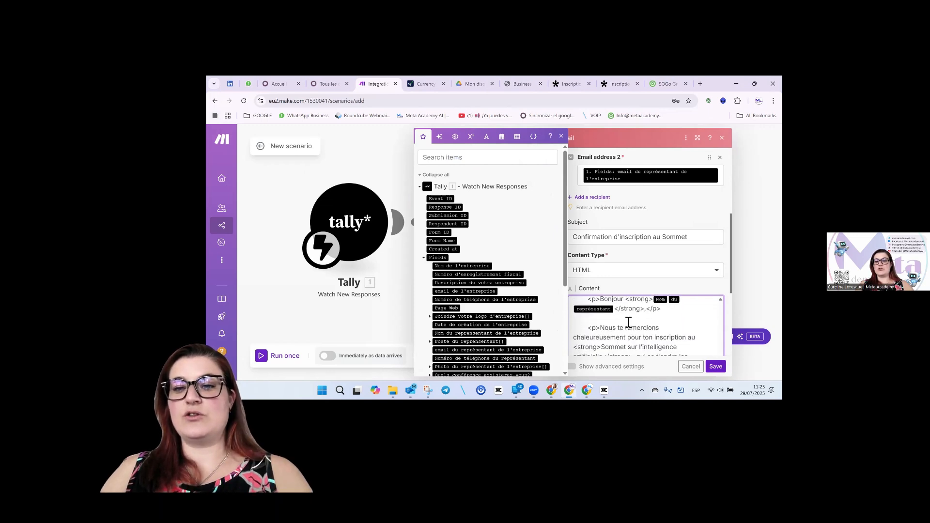
Replace the greeting placeholder with the Tally 'Nom du représentant' field.
key("BackSpace")
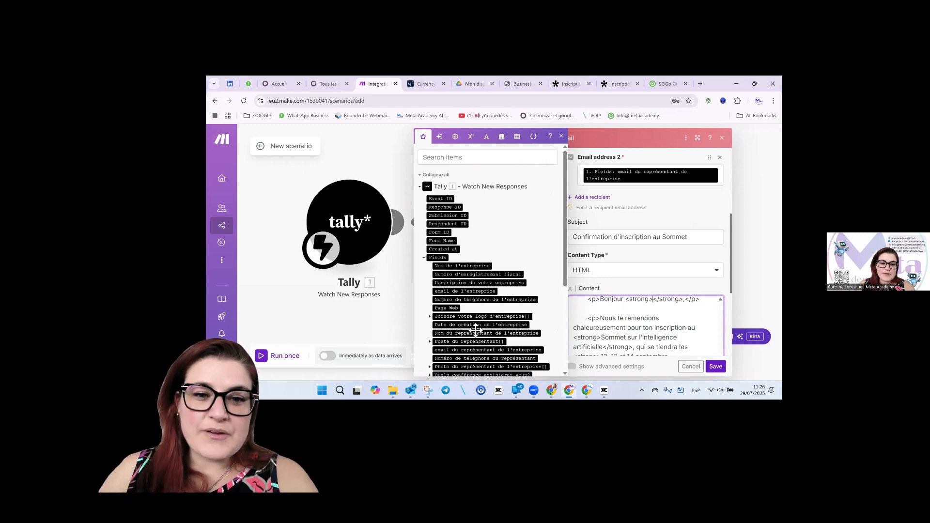
scroll(482, 310, "down", 1)
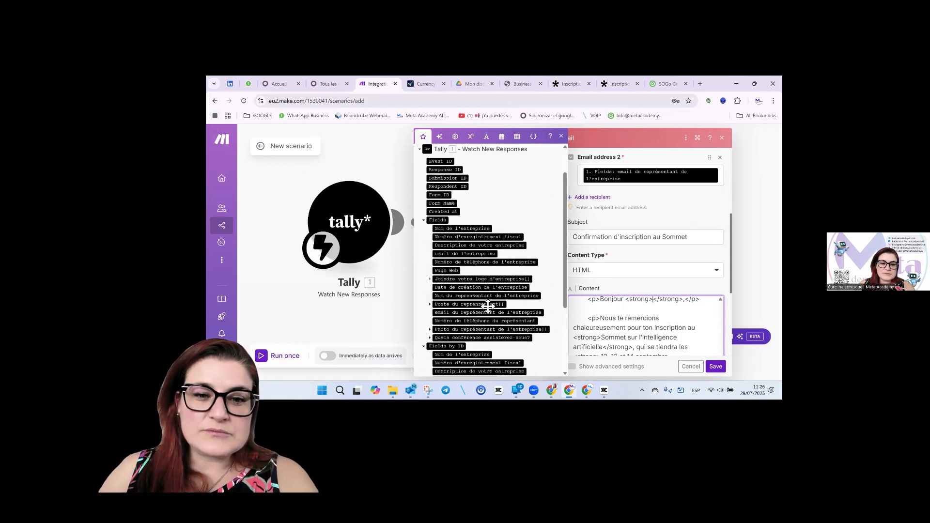
left_click(490, 294)
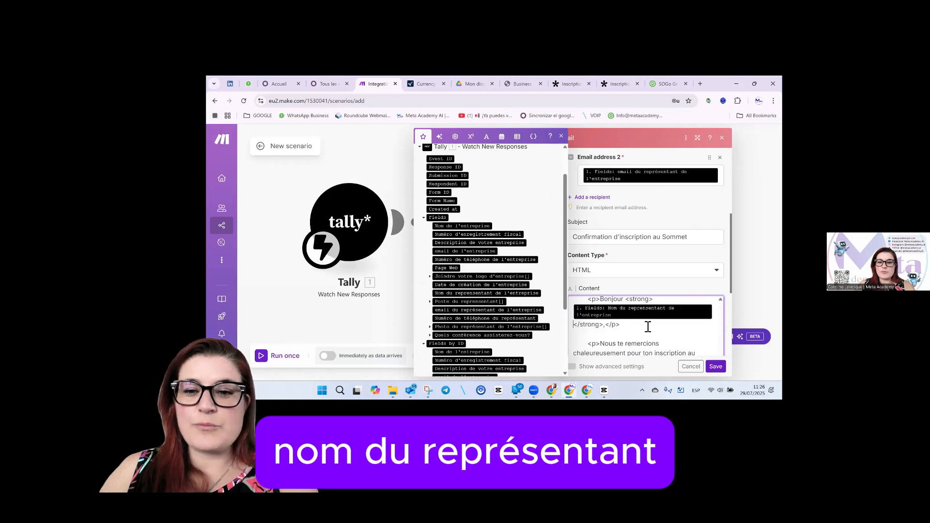
scroll(640, 328, "down", 1)
scroll(645, 322, "down", 4)
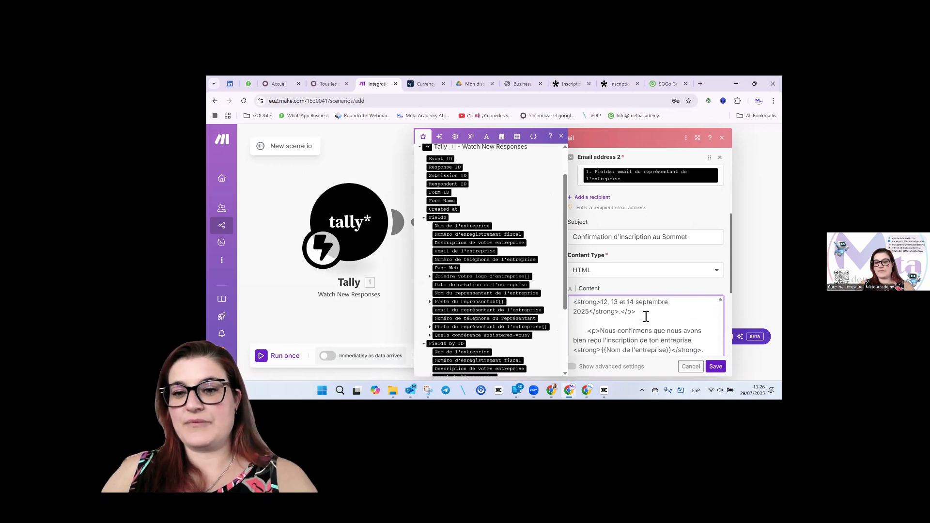
Swap {{Nom de l'entreprise}} for the Tally company-name field and save the module.
left_click_drag(674, 314, 605, 314)
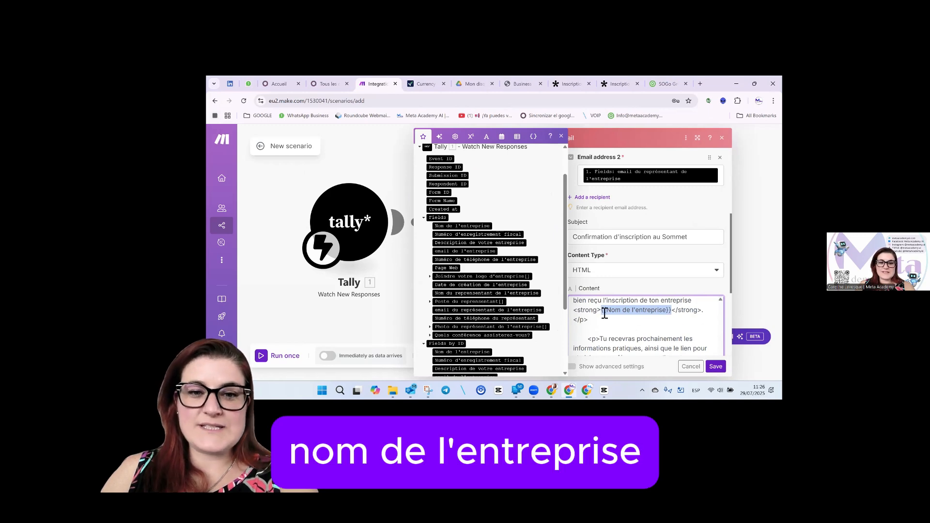
key("BackSpace")
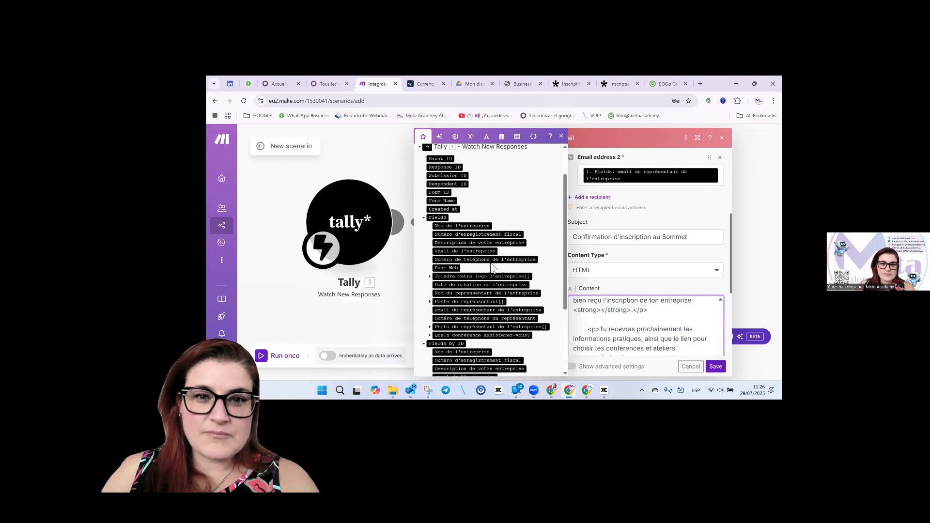
left_click(482, 226)
scroll(637, 324, "down", 3)
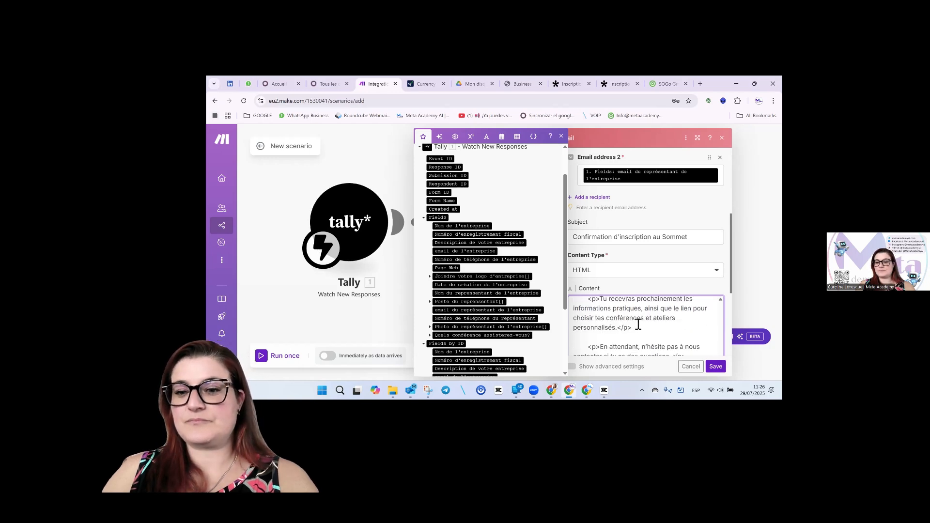
left_click(716, 366)
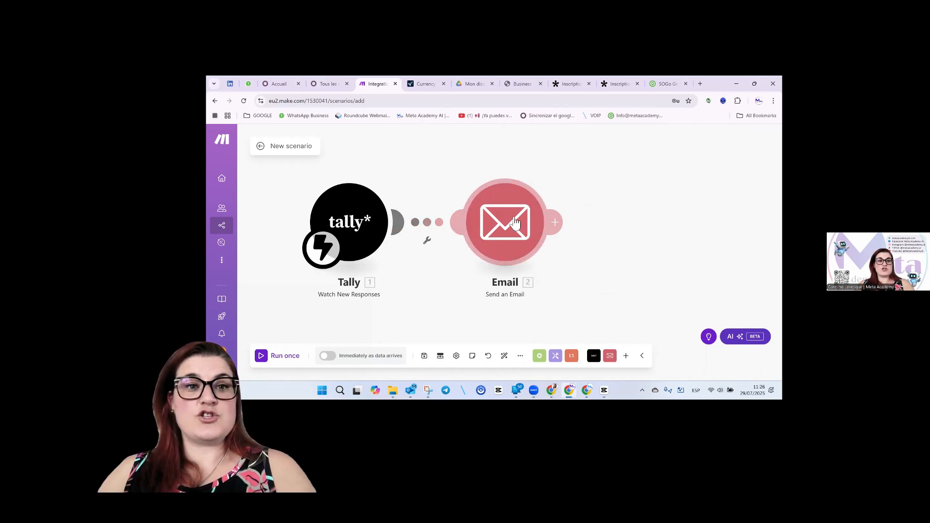
Review the email module settings and the Tally–Email filter setup without changes.
left_click(515, 223)
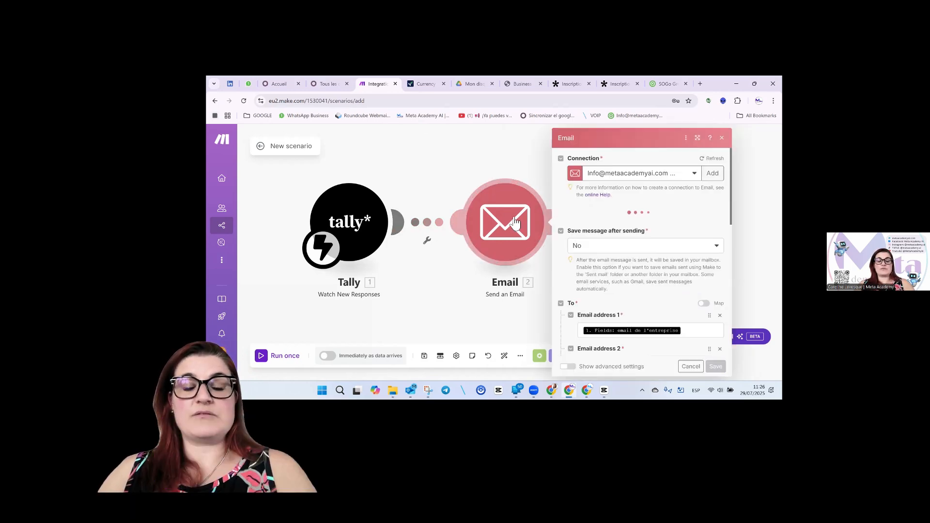
left_click(716, 367)
left_click(427, 236)
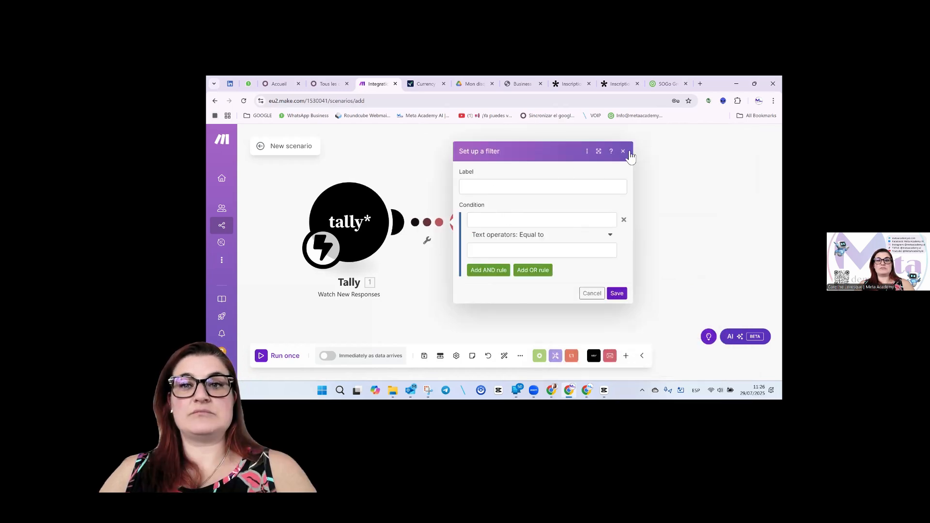
left_click(623, 151)
Insert a router between Tally and Email and add an empty second route.
right_click(437, 224)
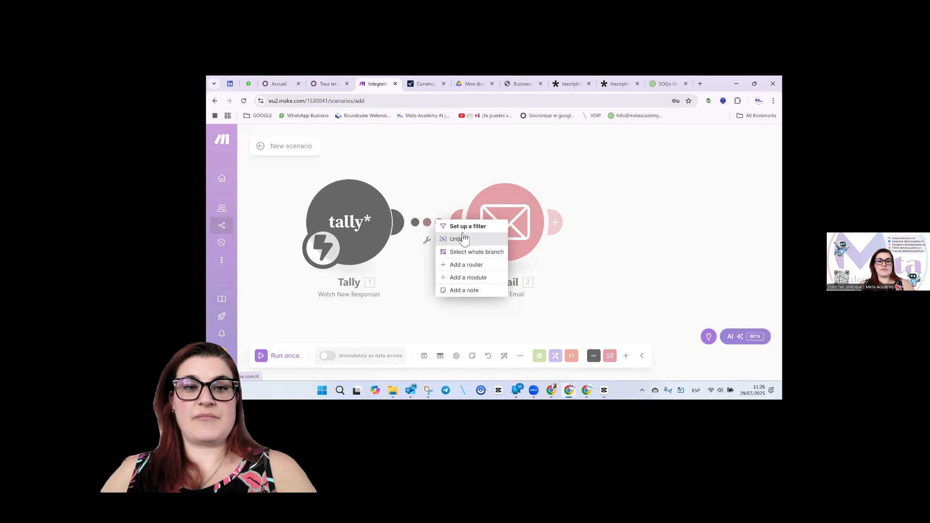
left_click(462, 265)
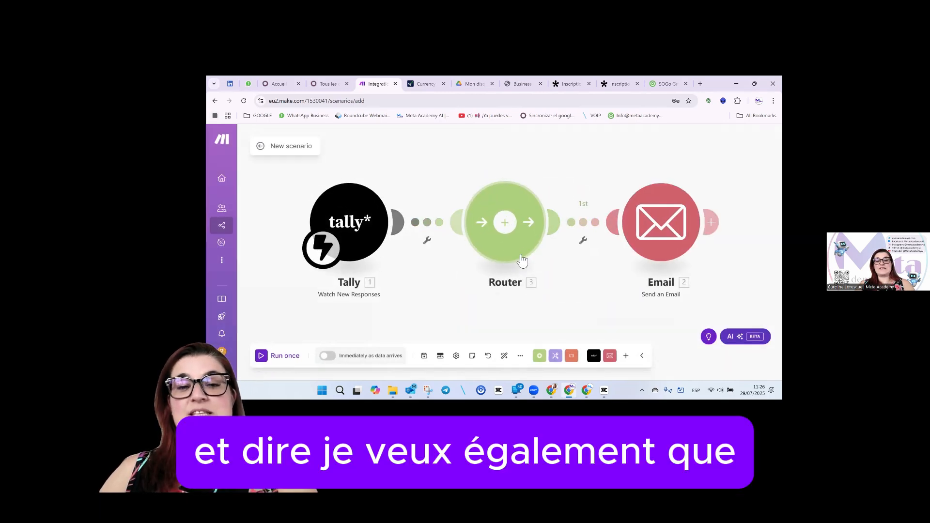
left_click(505, 232)
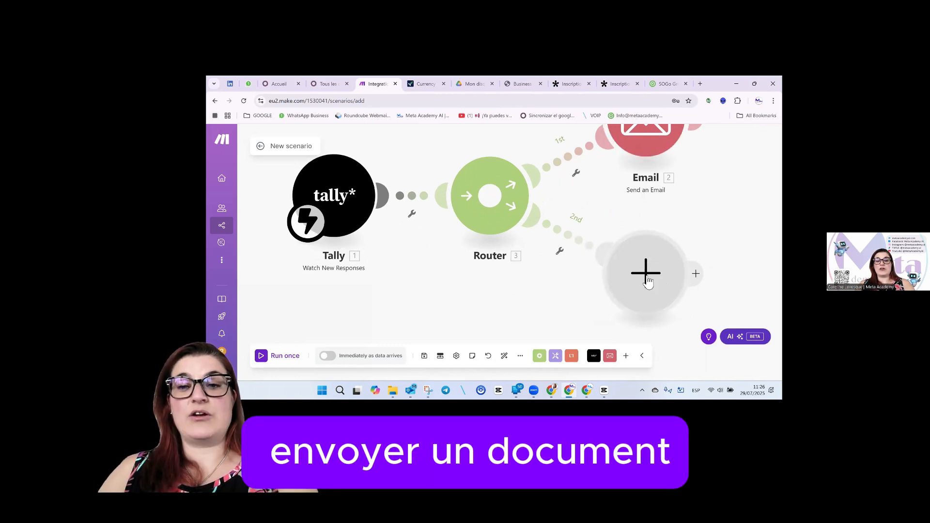
left_click(648, 282)
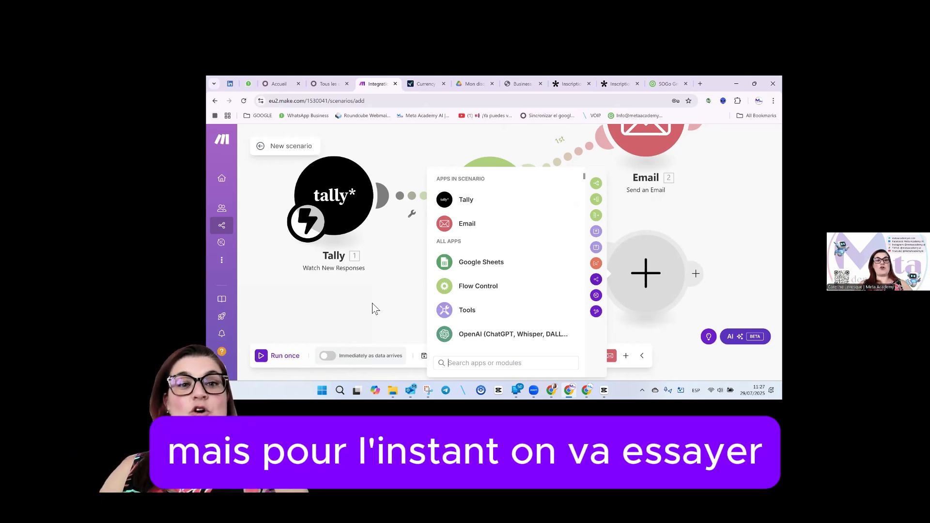
left_click(373, 308)
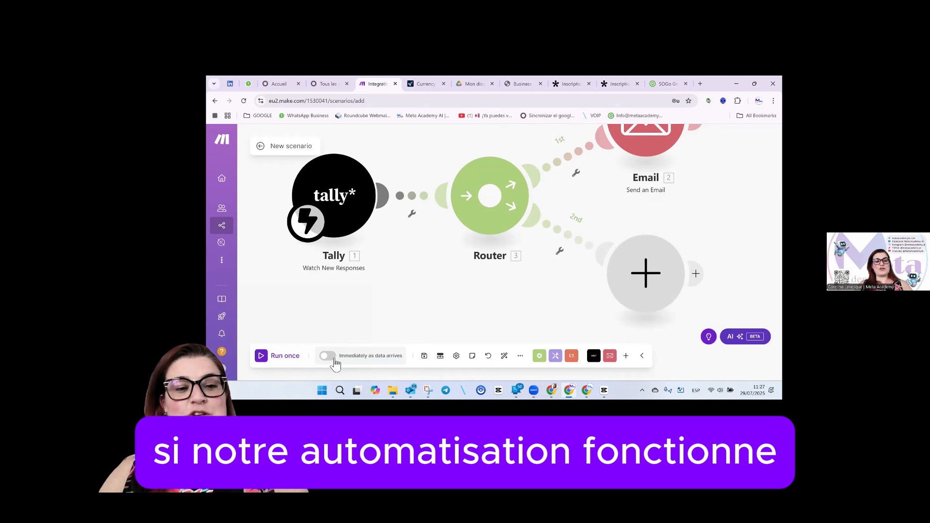
left_click(333, 360)
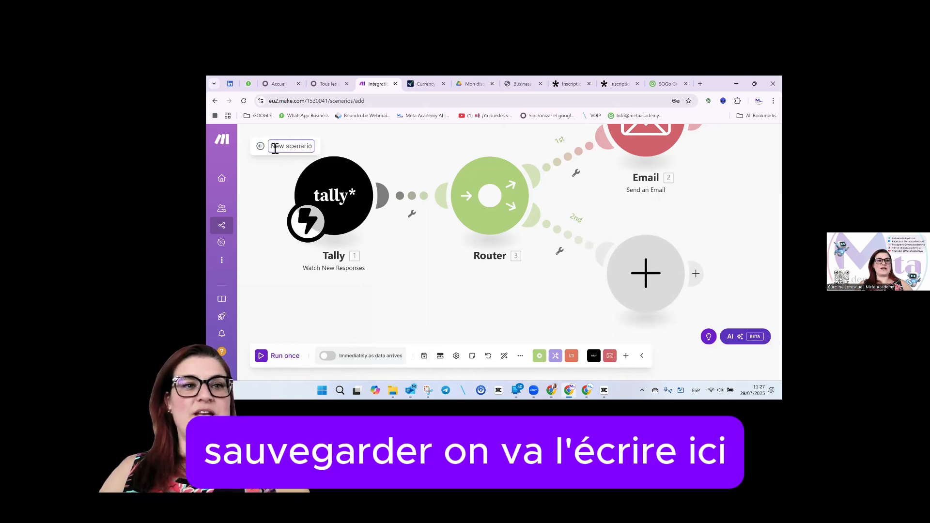
Rename the scenario 'inscription au Sommet' and save it.
left_click(308, 147)
type("ins")
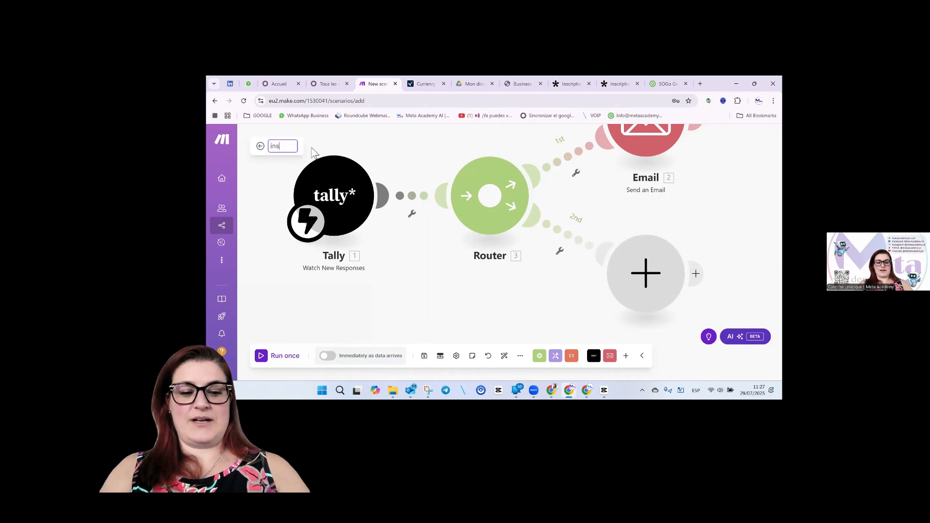
type("cription au Sommet")
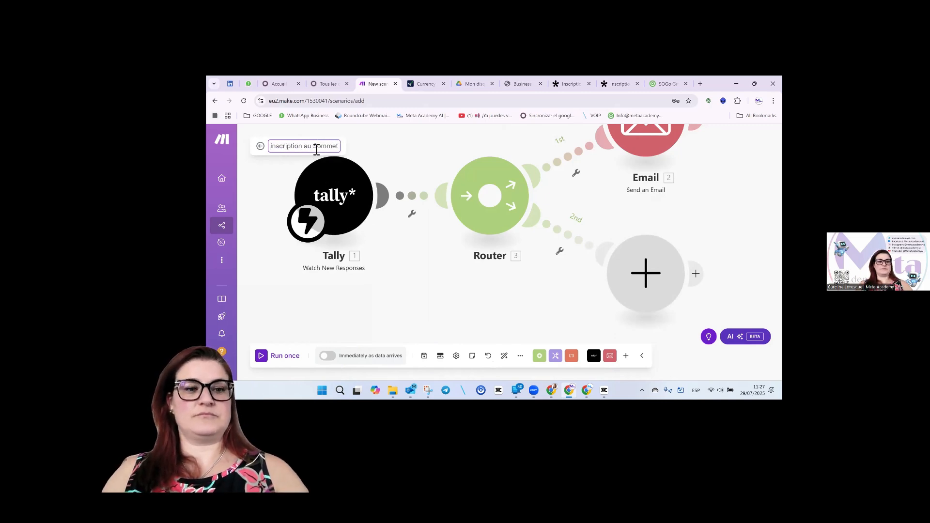
left_click(424, 358)
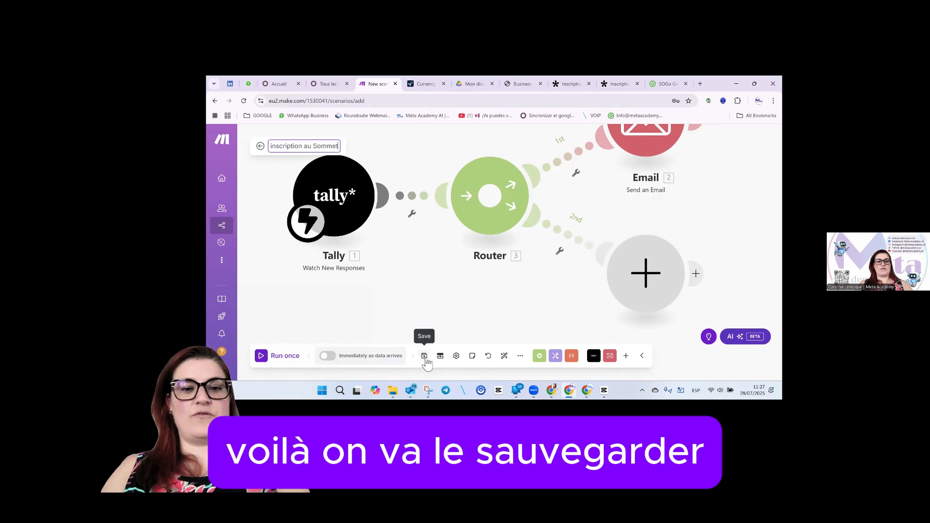
Schedule it to run immediately as data arrives, delete the empty route module, and save.
left_click(327, 356)
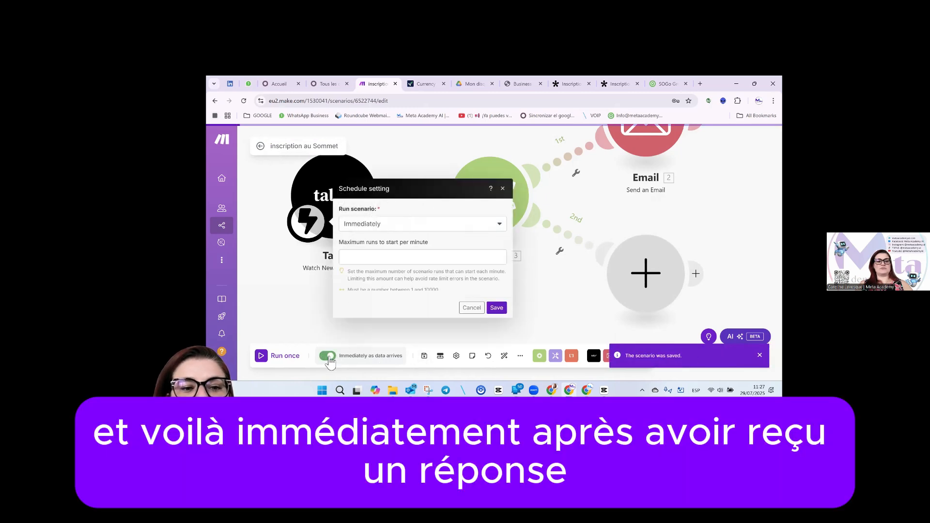
left_click(472, 284)
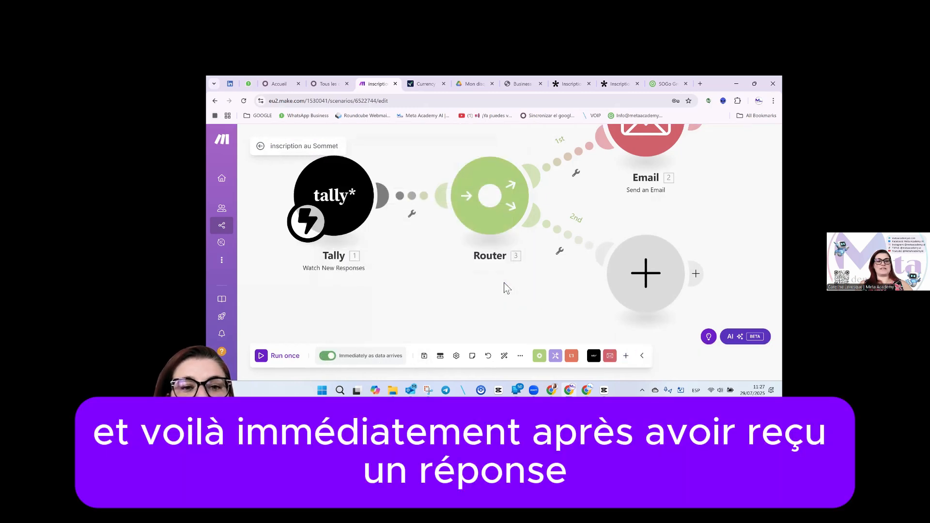
right_click(648, 270)
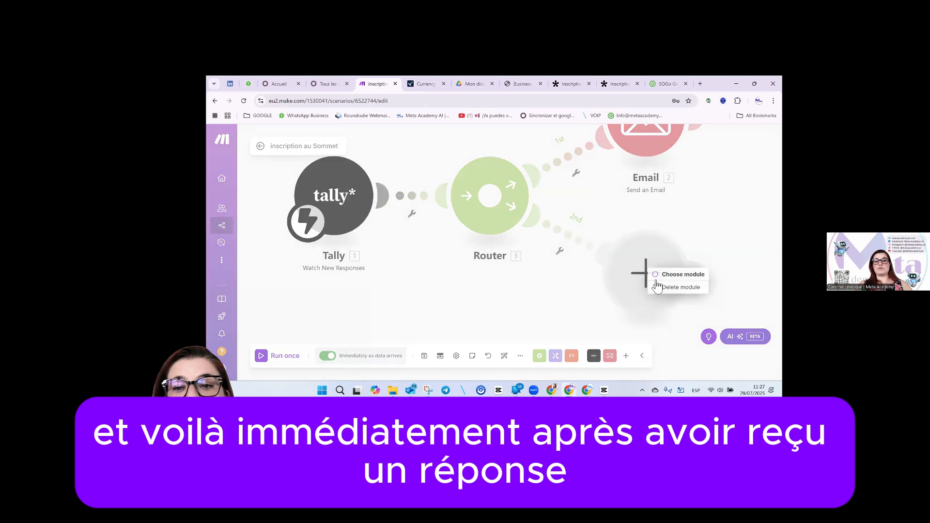
left_click(667, 287)
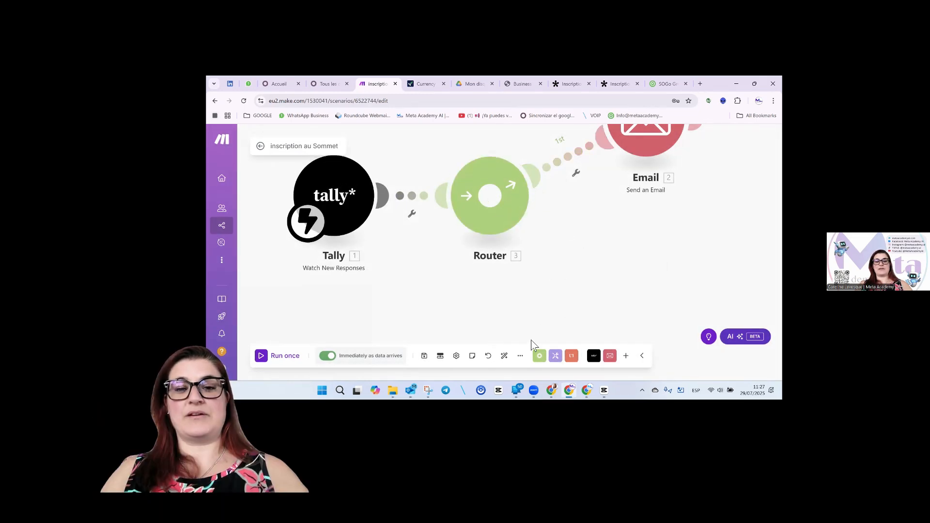
left_click(425, 357)
Enter Meta Academy AI, fiscal number 789, description 'Formation en intelligence Artificielle', company e-mail and website.
left_click(619, 85)
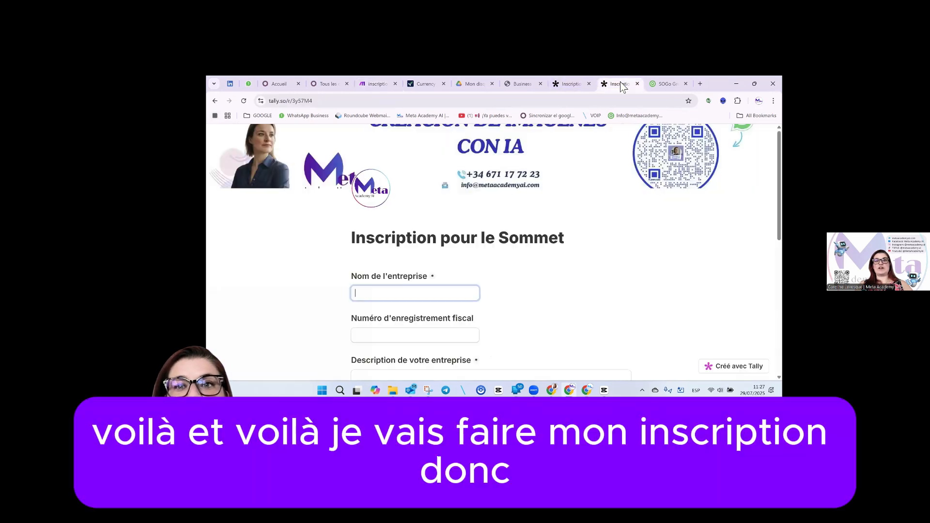
left_click(409, 292)
type("Meta Academy AI")
key("Tab")
type("789")
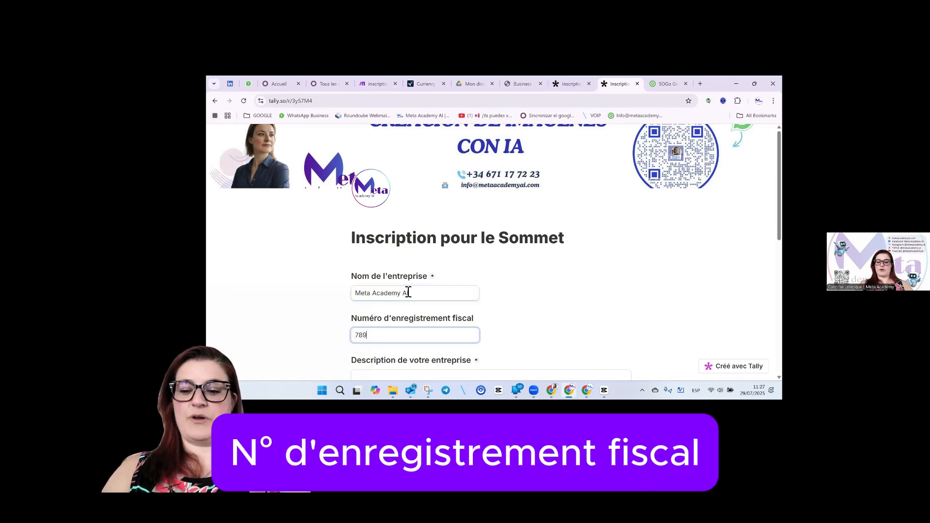
scroll(409, 292, "down", 2)
left_click(405, 296)
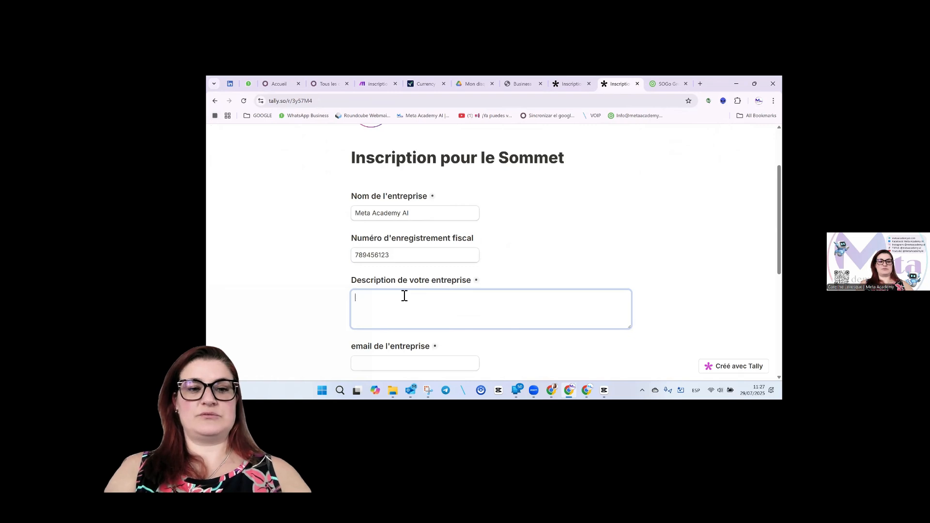
type("Formation en int")
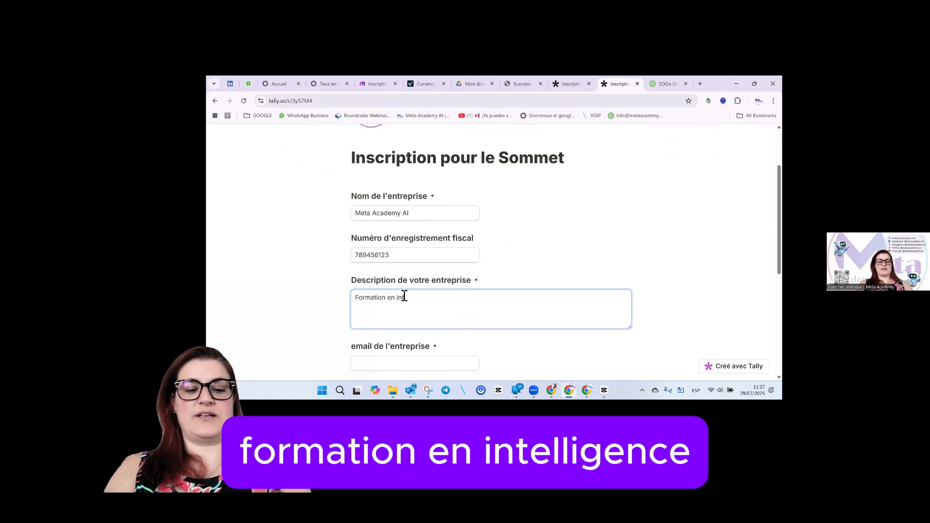
type("elligenc")
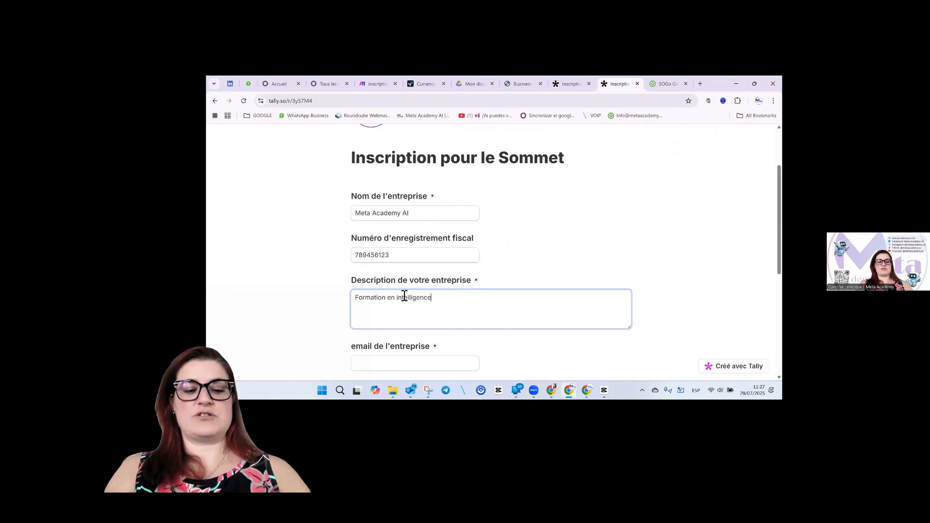
type("e Artificielle")
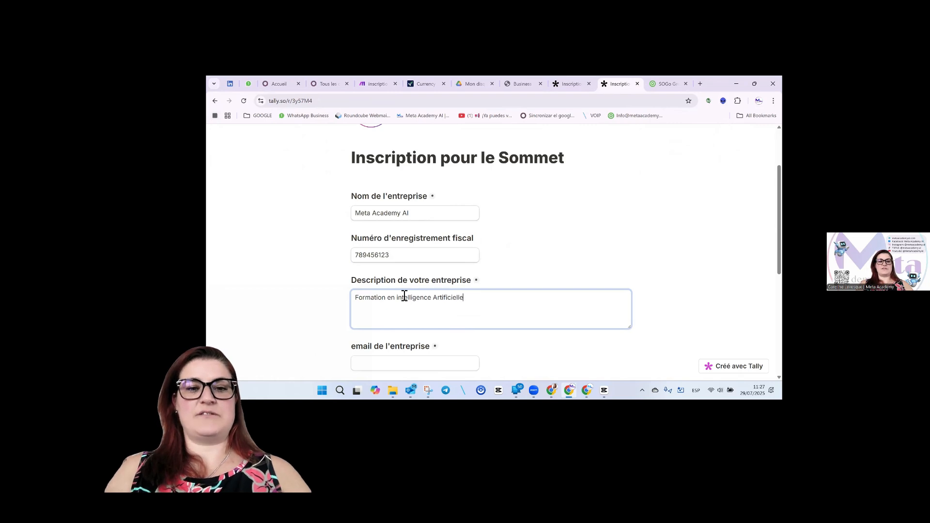
scroll(370, 262, "down", 2)
left_click(399, 283)
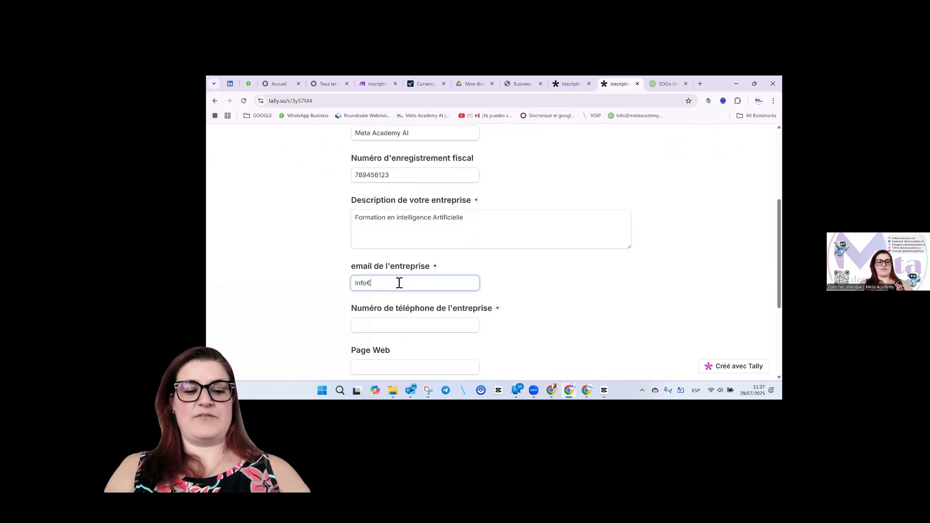
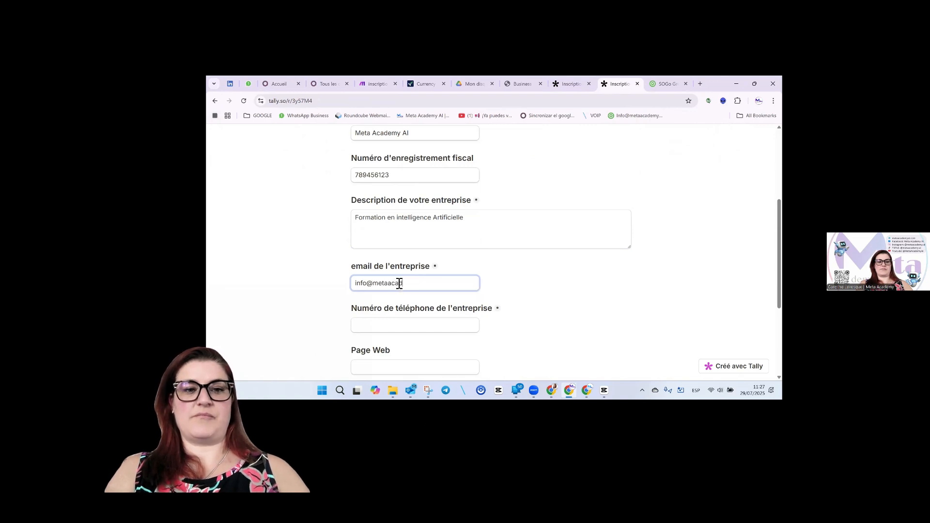
key("Tab")
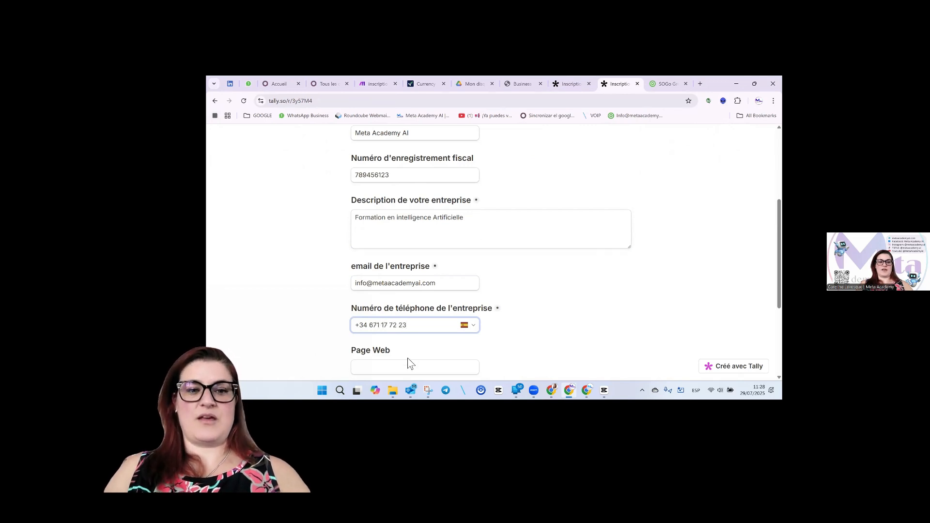
left_click(413, 369)
type("metaacademyai.com")
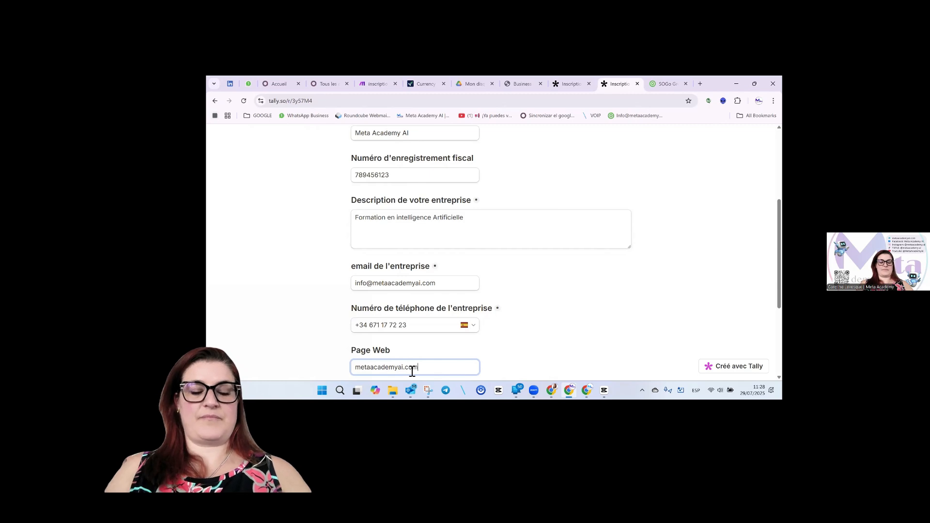
Upload logo image 2.png from the desktop folder as the company logo.
scroll(410, 356, "down", 2)
left_click(408, 342)
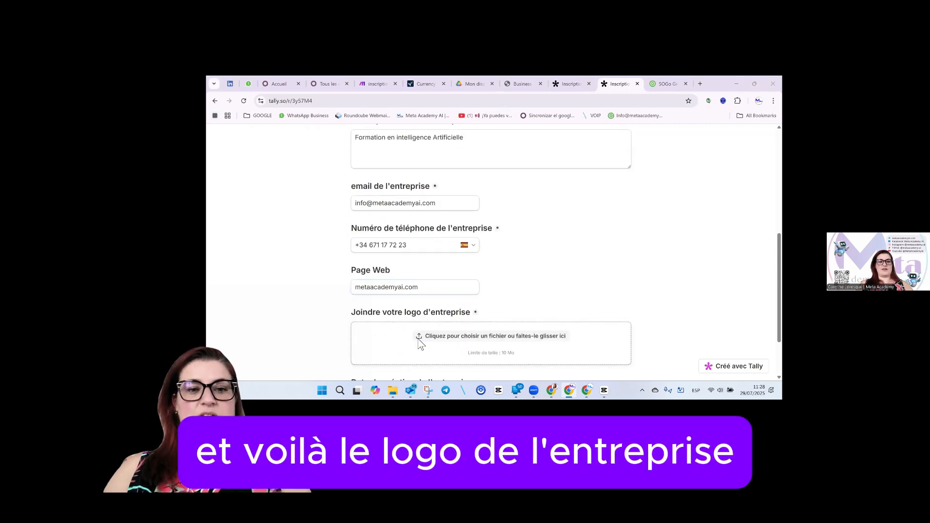
left_click(235, 141)
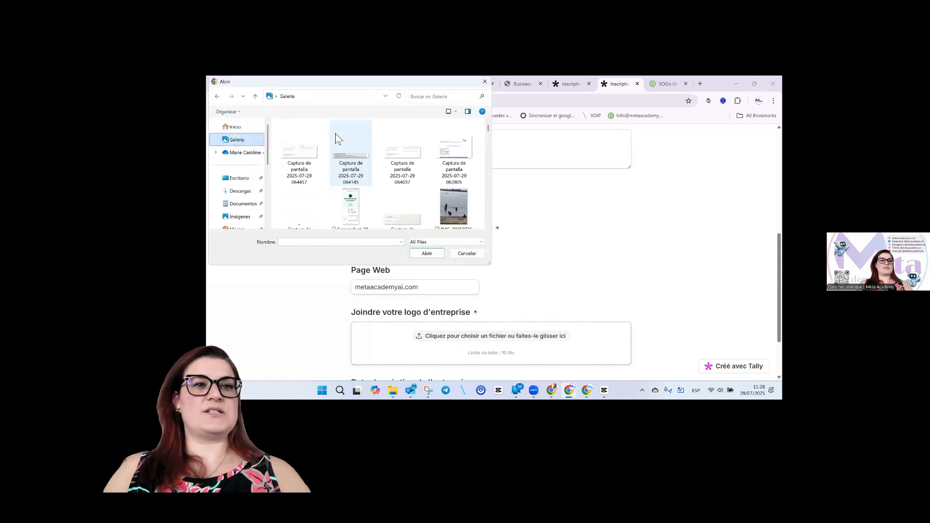
left_click(243, 179)
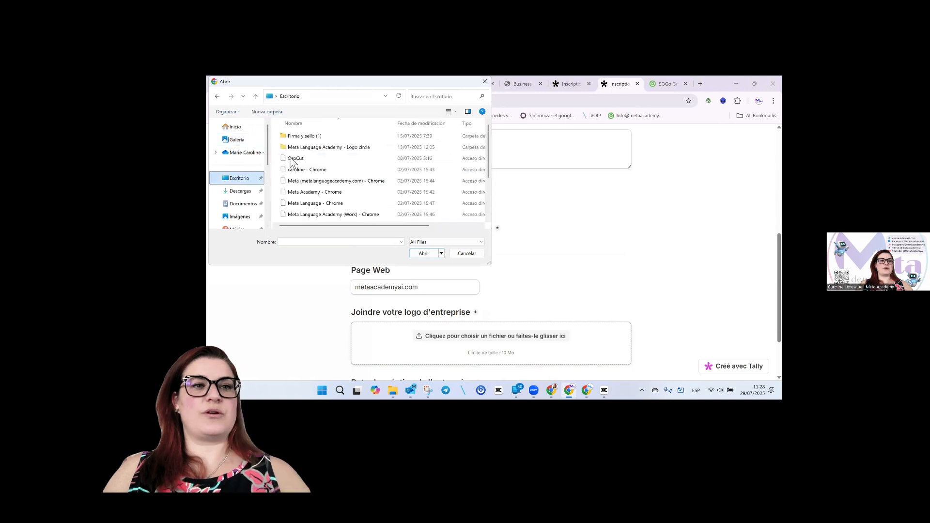
double_click(321, 147)
left_click(369, 151)
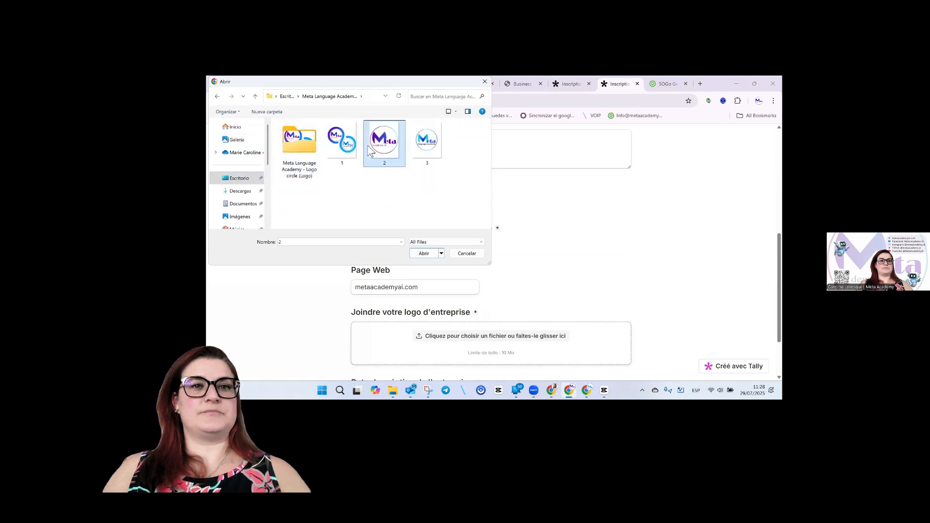
left_click(428, 252)
Set the creation date to 14 mars 2014 and continue to the representative page.
scroll(533, 317, "down", 3)
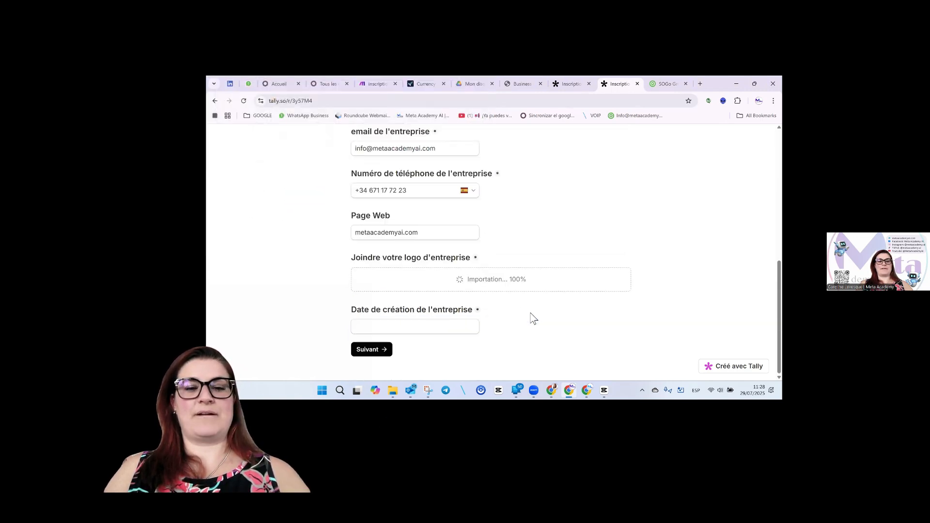
left_click(454, 329)
left_click(430, 219)
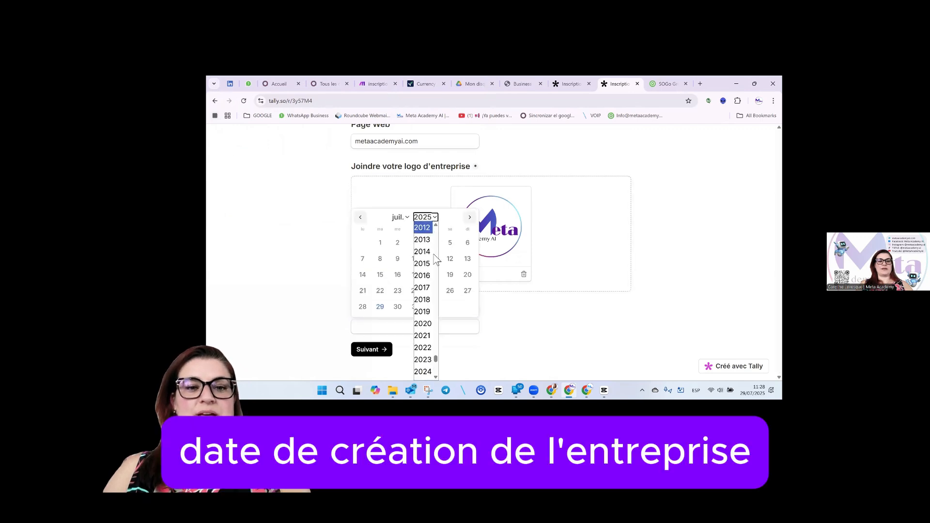
left_click(423, 253)
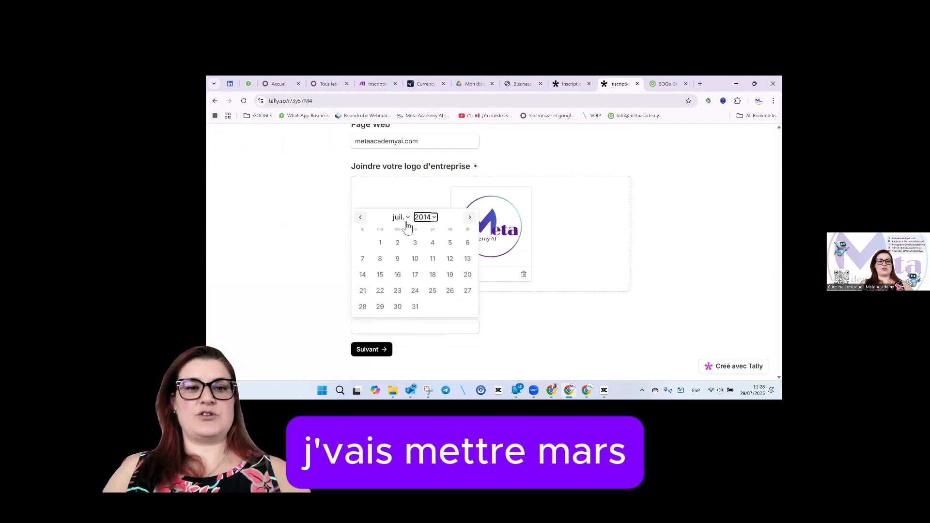
left_click(401, 218)
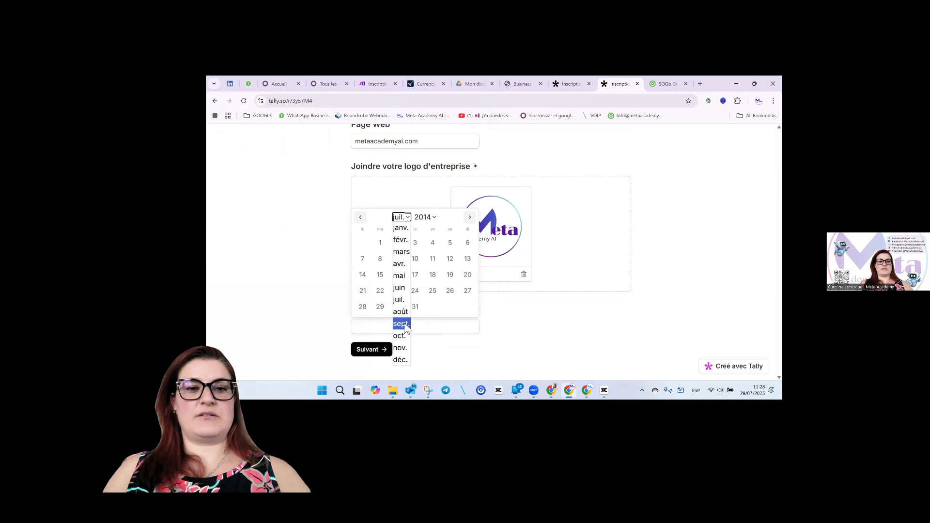
left_click(401, 252)
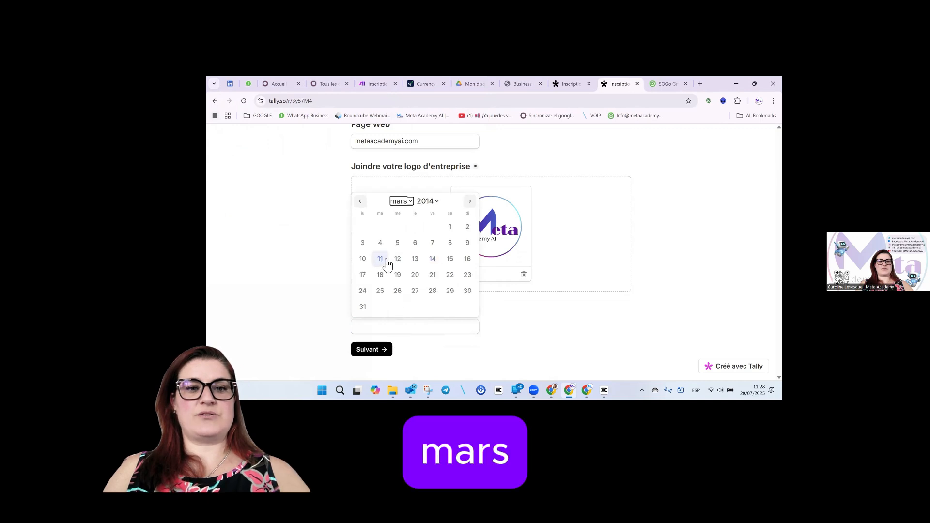
left_click(432, 260)
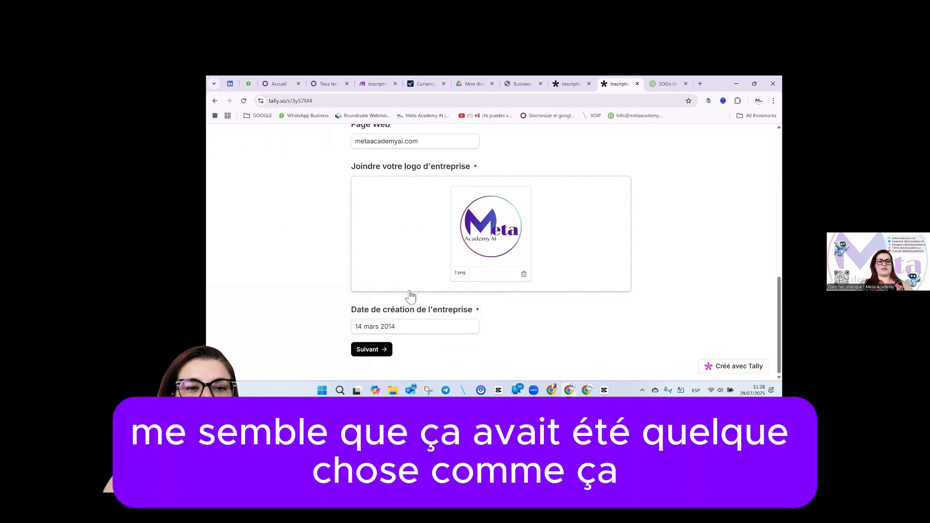
left_click(380, 353)
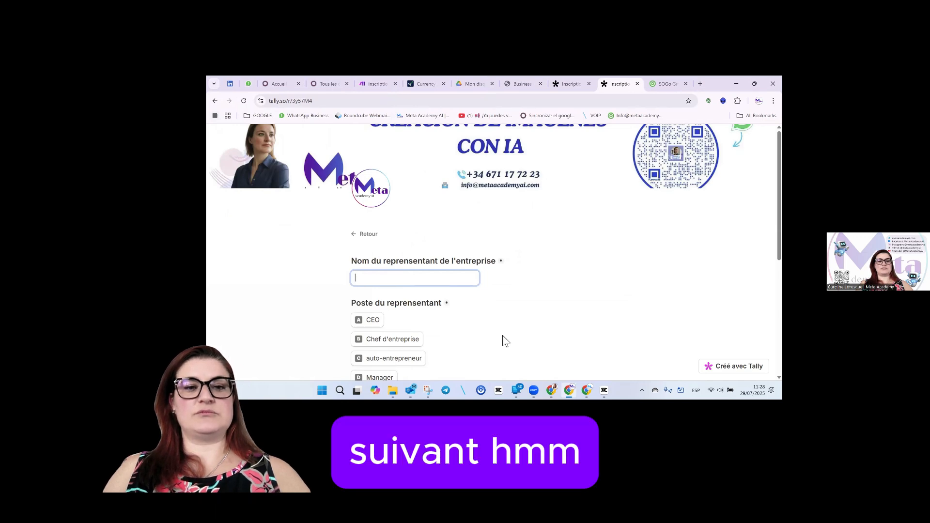
Enter the representative's full name, CEO position, e-mail address and phone number.
scroll(502, 335, "down", 1)
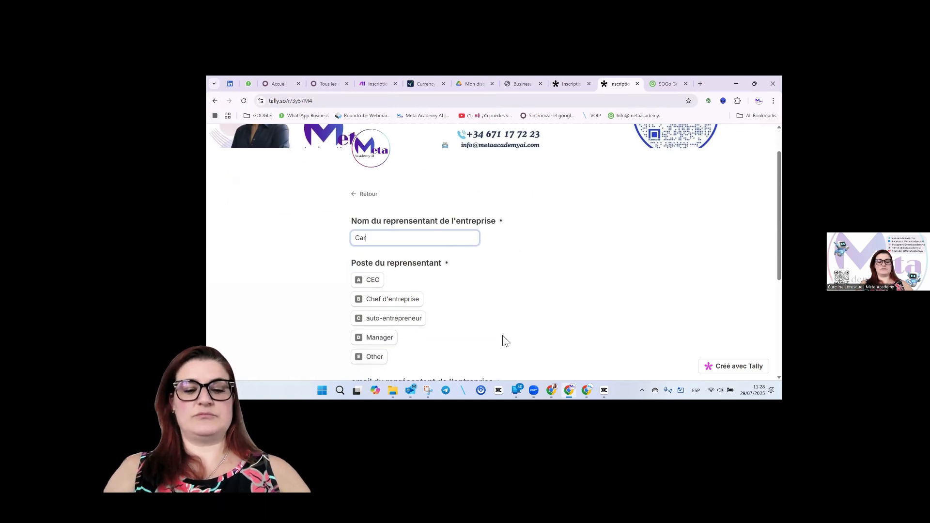
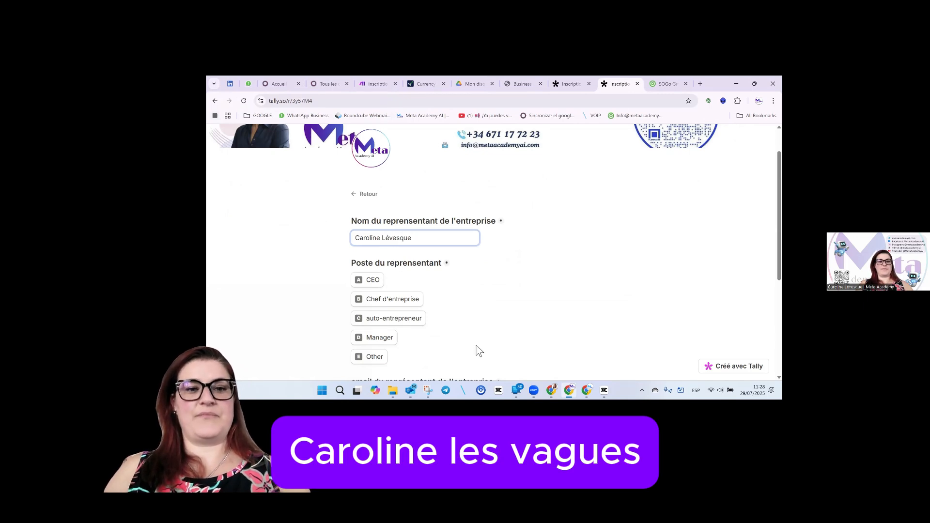
left_click(375, 281)
scroll(513, 295, "down", 3)
left_click(437, 280)
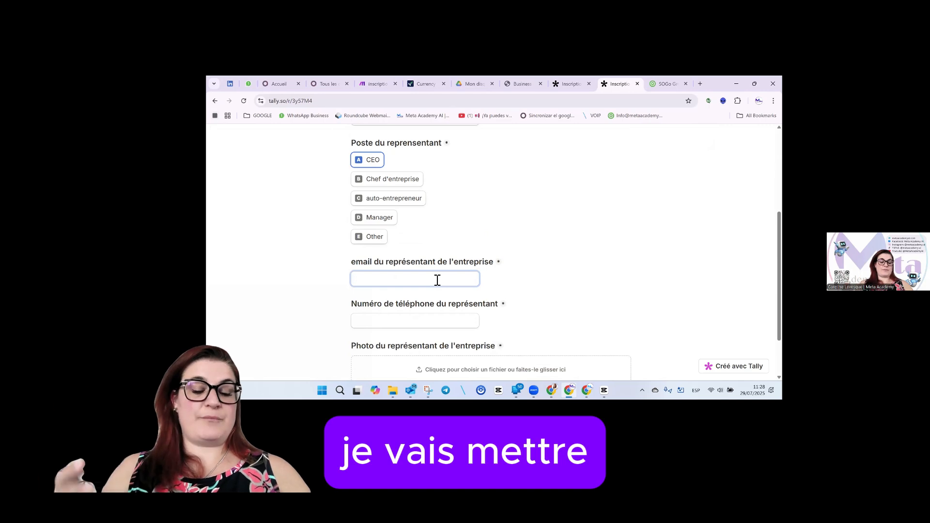
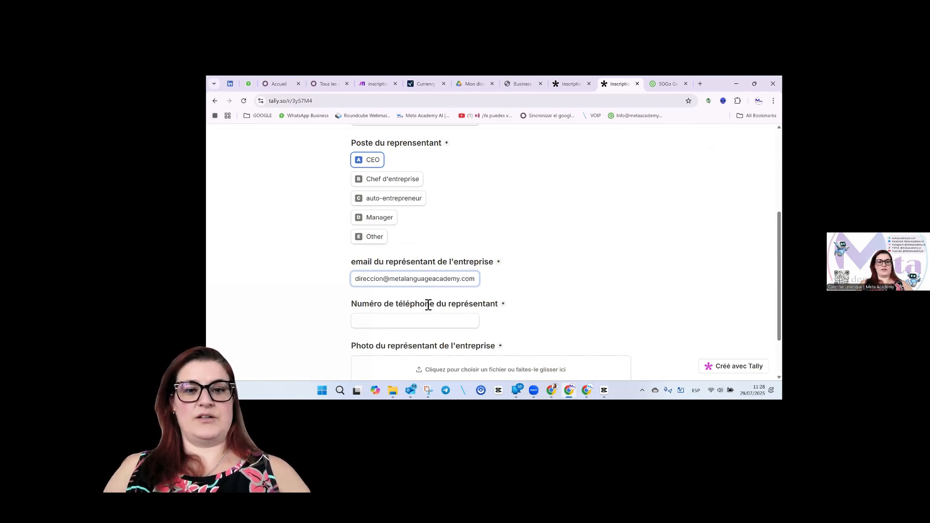
left_click(423, 321)
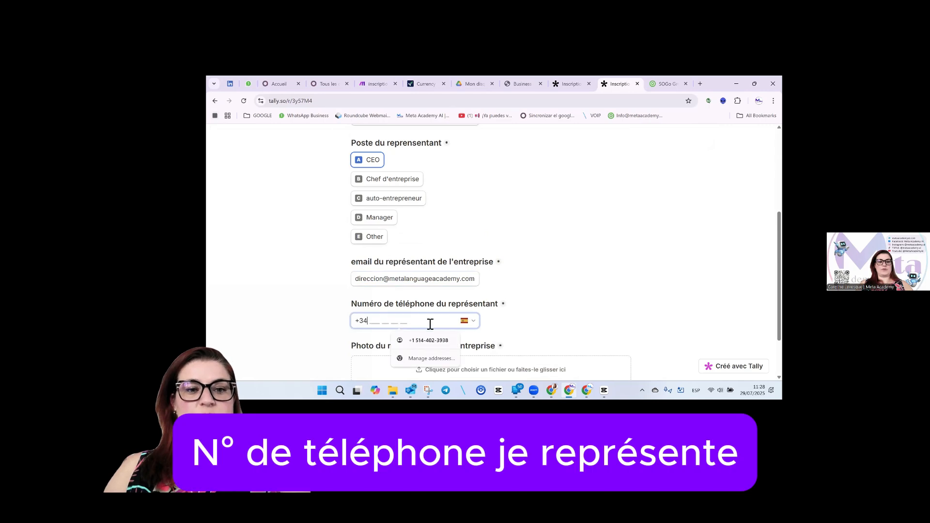
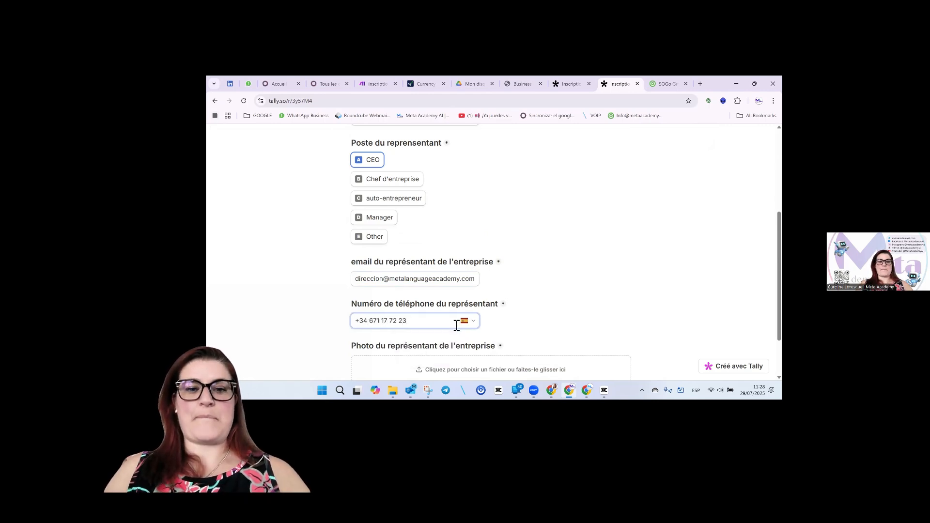
Upload the Staff Meta Academy image from Descargas as the representative's photo.
scroll(463, 322, "down", 2)
left_click(470, 313)
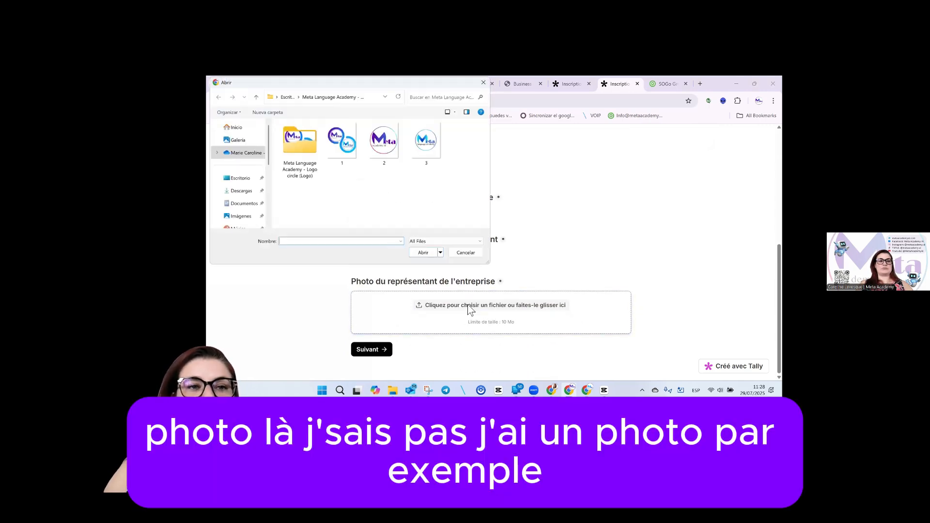
left_click(240, 191)
key("ctrl+f")
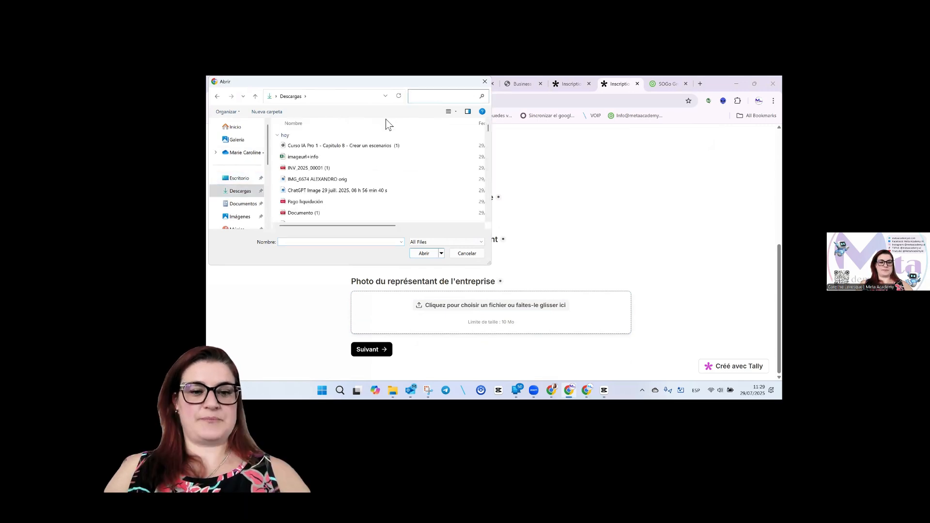
type("staff")
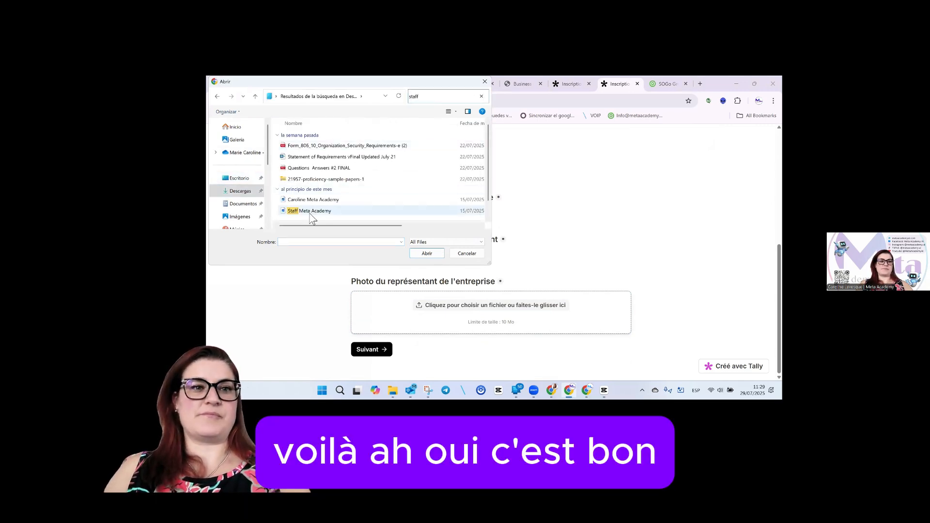
left_click(311, 211)
left_click(427, 254)
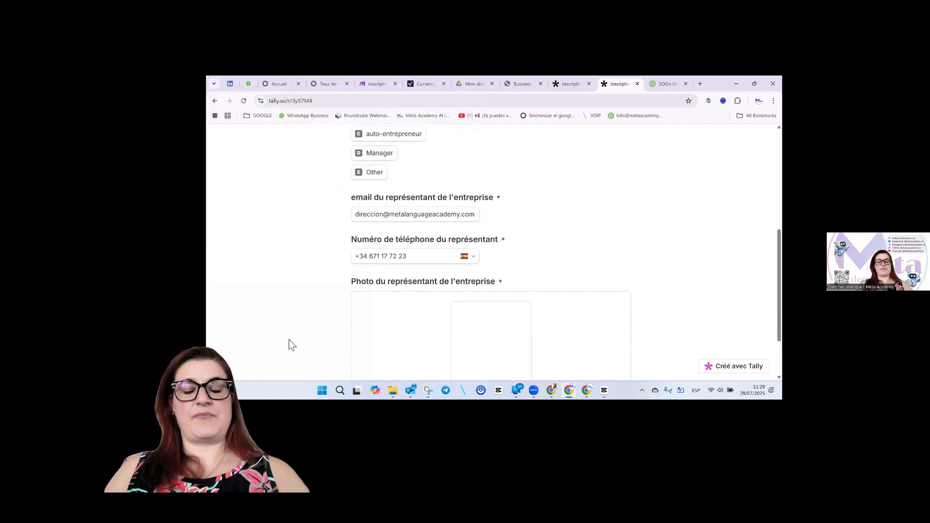
Choose Vendredi for L'IA, Samedi for Bien-être, Dimanche for Automatization, then submit the form.
left_click(367, 350)
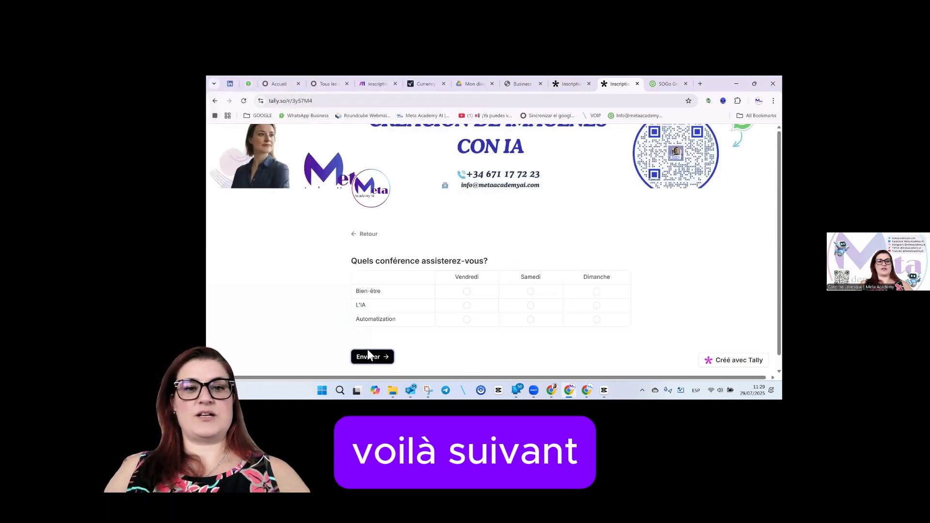
left_click(467, 306)
left_click(531, 292)
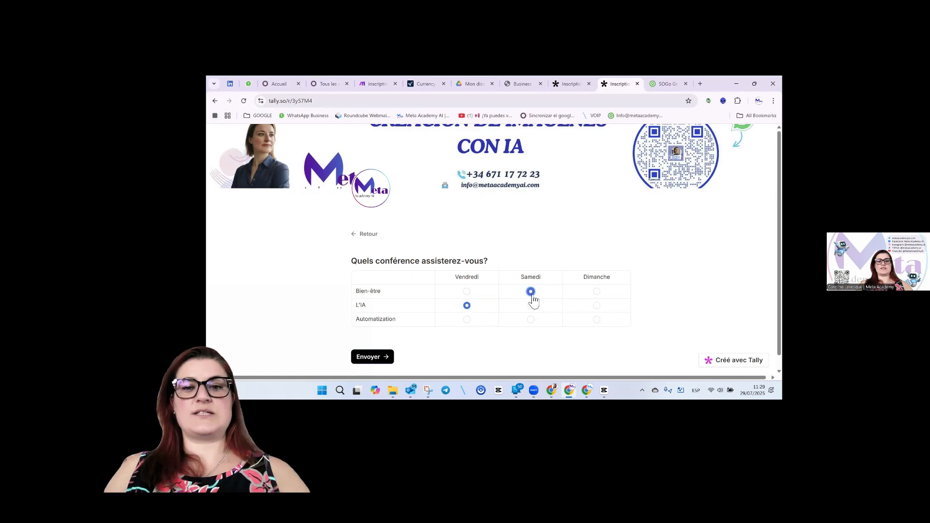
left_click(596, 319)
scroll(474, 355, "down", 1)
left_click(376, 349)
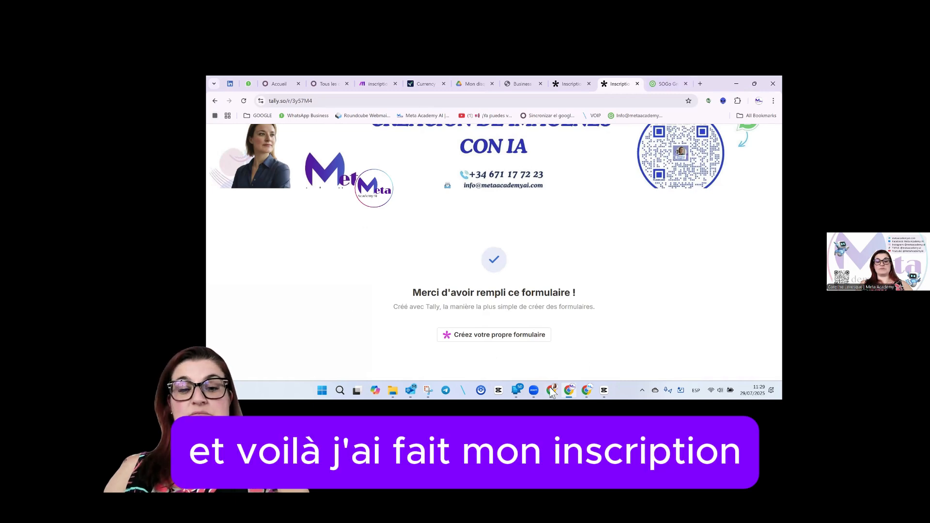
mouse_move(551, 392)
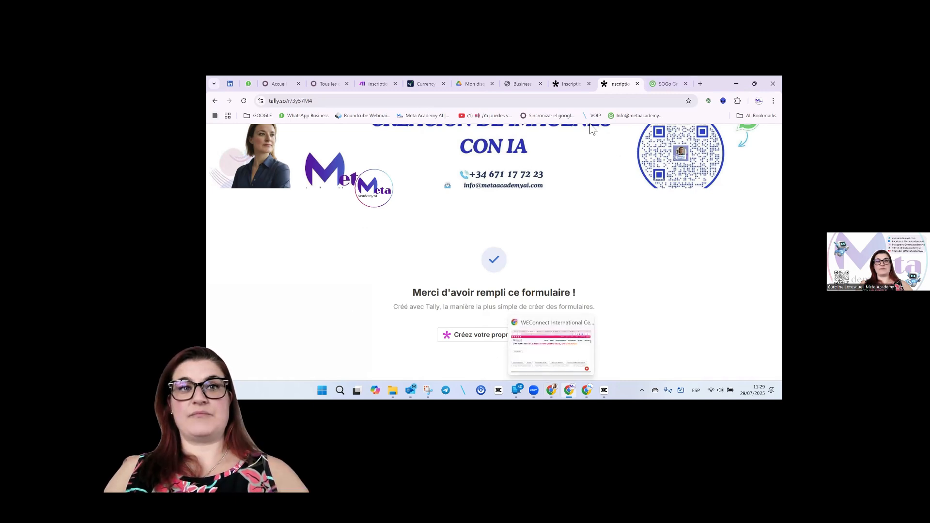
left_click(387, 86)
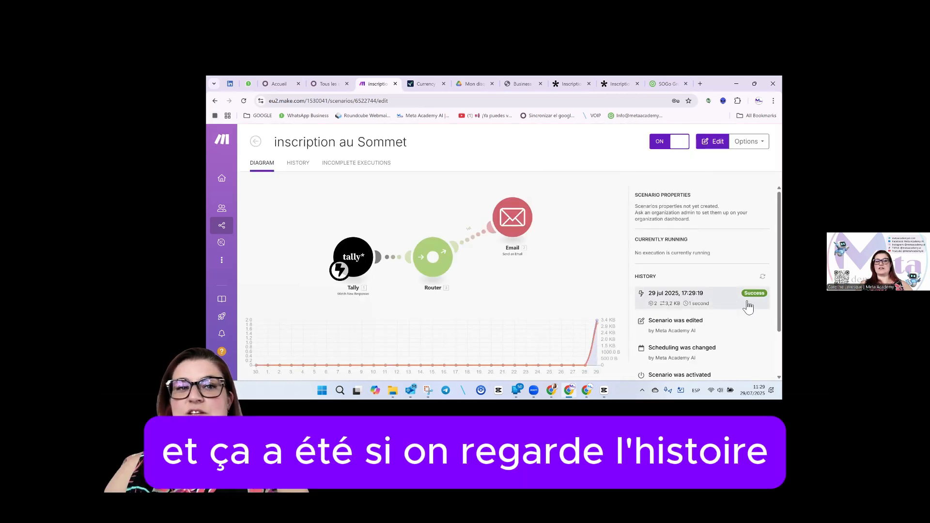
Open the latest successful run's details and check the form field values the Tally module received.
left_click(298, 164)
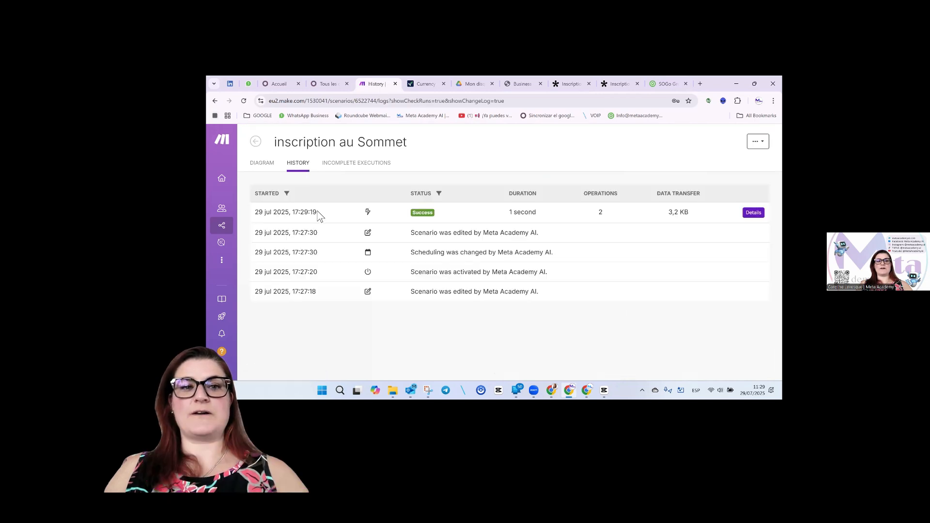
left_click(753, 214)
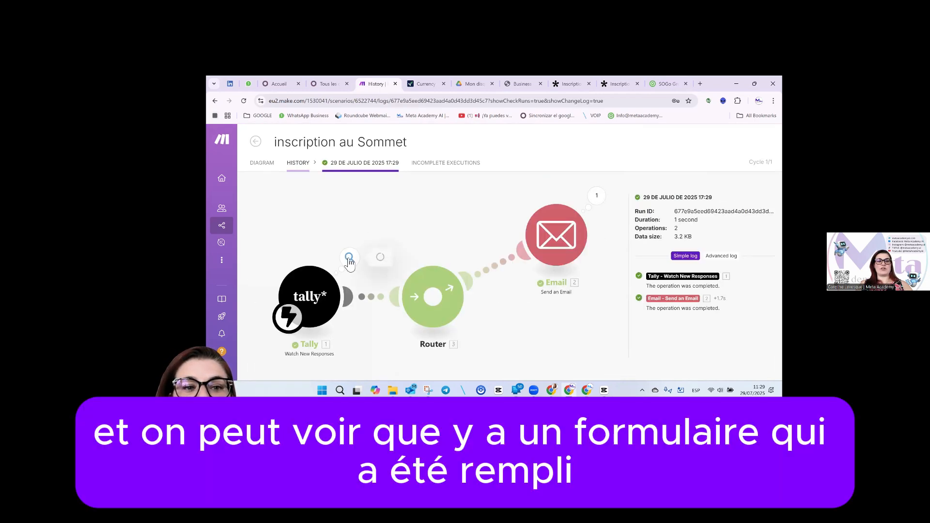
left_click(349, 257)
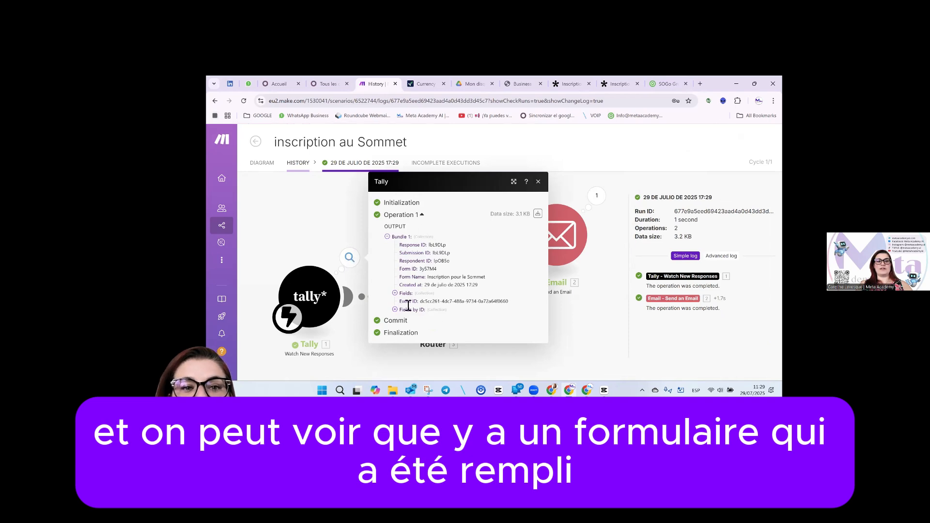
left_click(395, 294)
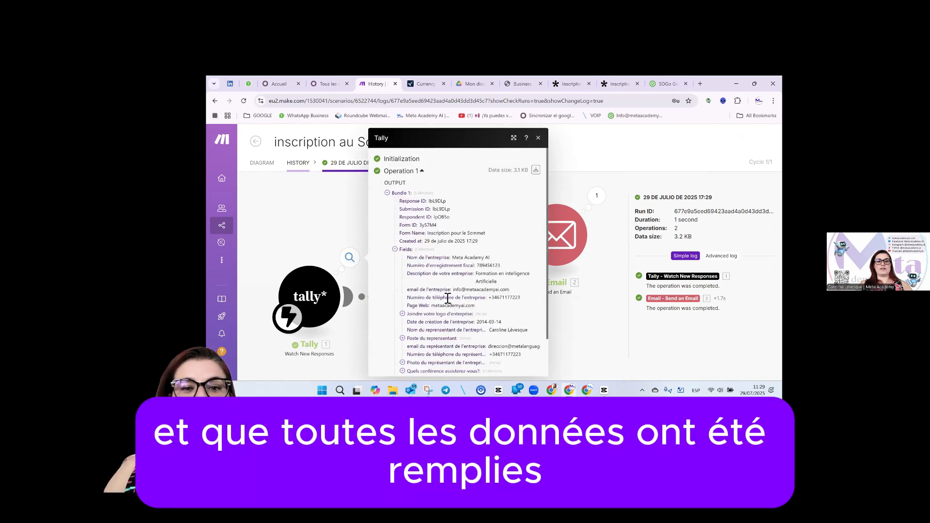
left_click(312, 235)
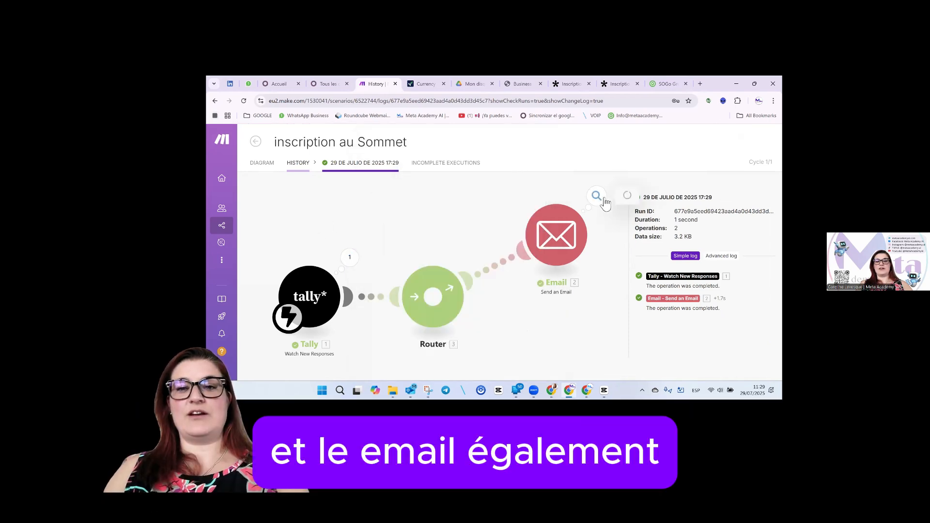
Inspect the Email module's HTML content for the run, scrolling through it.
left_click(603, 201)
left_click(625, 235)
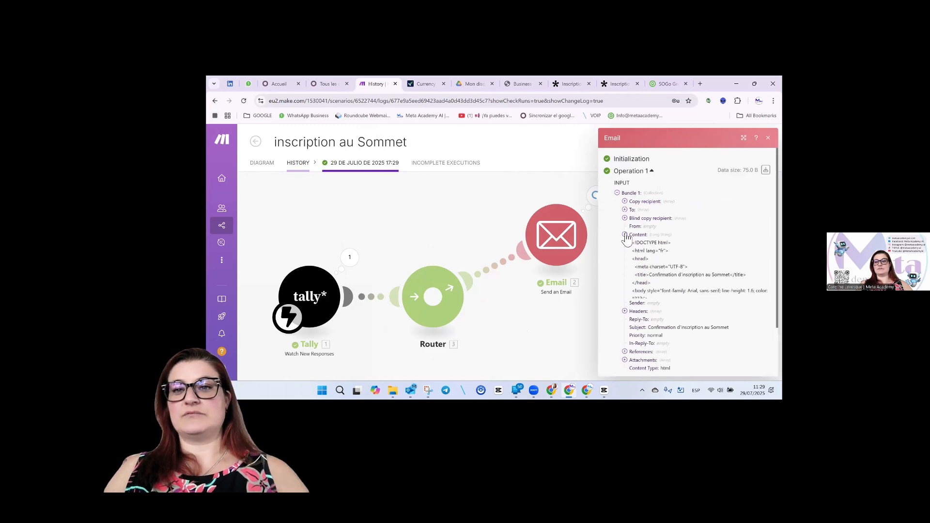
scroll(690, 249, "down", 10)
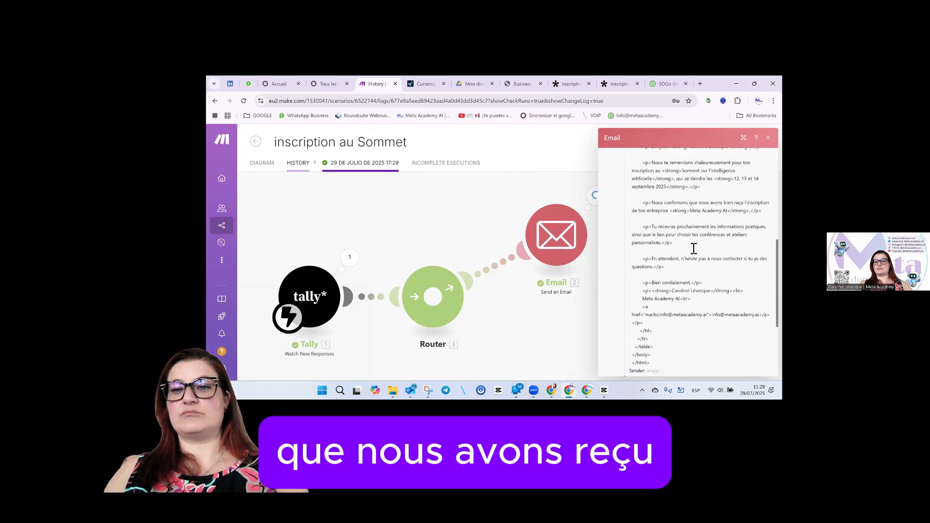
scroll(694, 248, "down", 3)
Read the 'Confirmation d'inscription au Sommet' email in Outlook, checking the Sommet IA heading and Meta Academy AI signature.
left_click(410, 390)
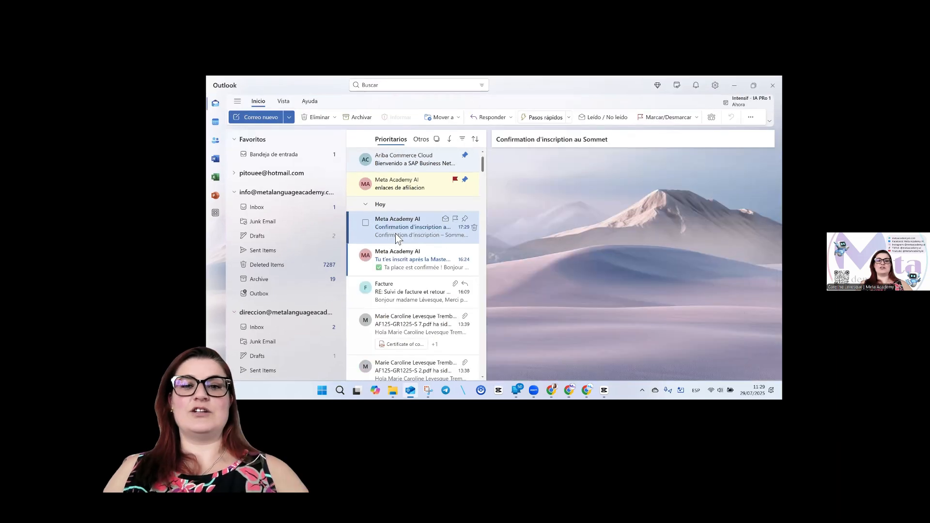
scroll(737, 269, "down", 2)
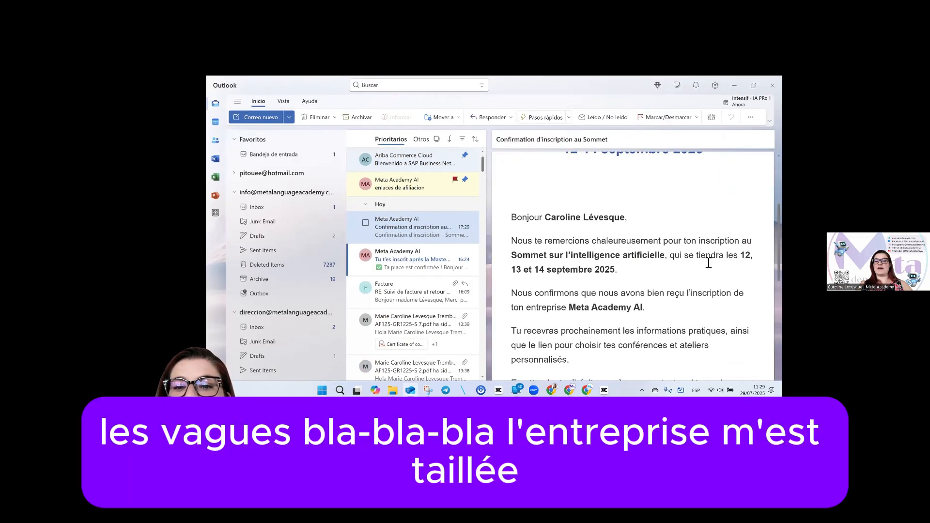
scroll(693, 258, "down", 1)
scroll(657, 277, "down", 3)
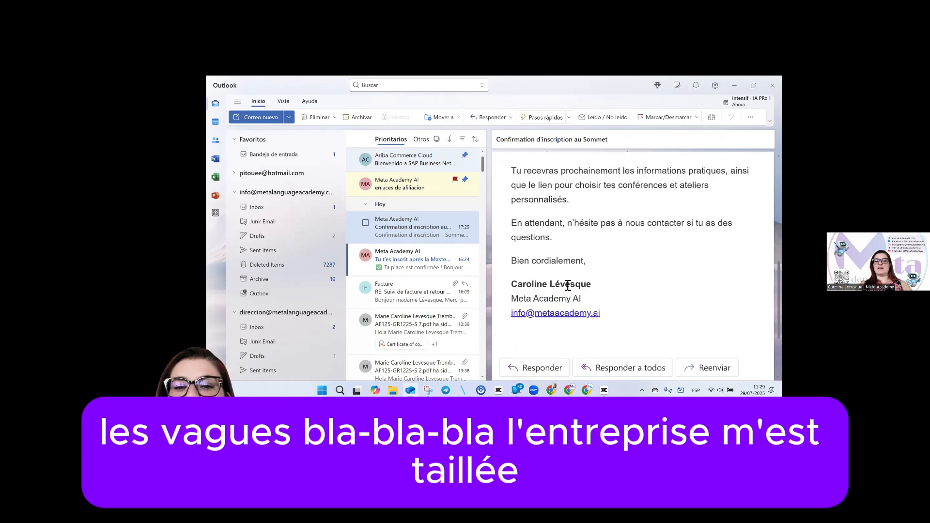
scroll(654, 276, "up", 5)
scroll(654, 276, "up", 2)
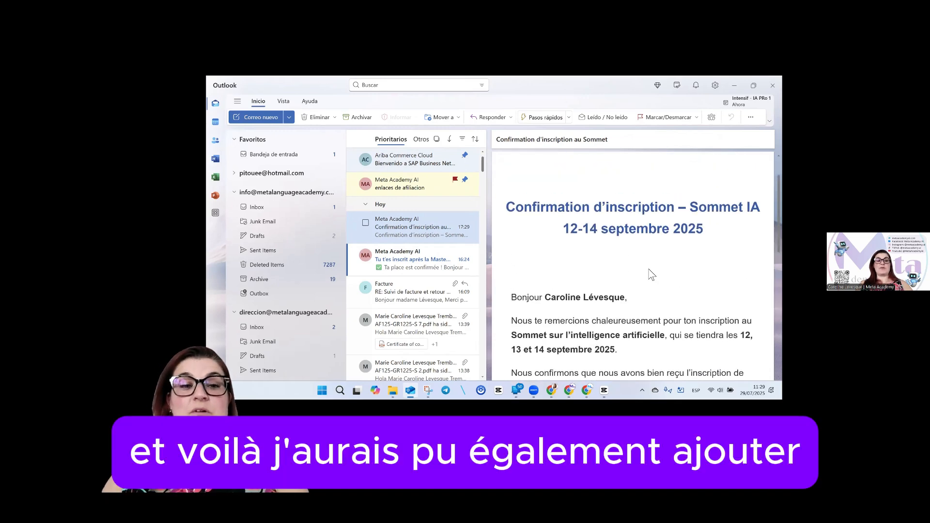